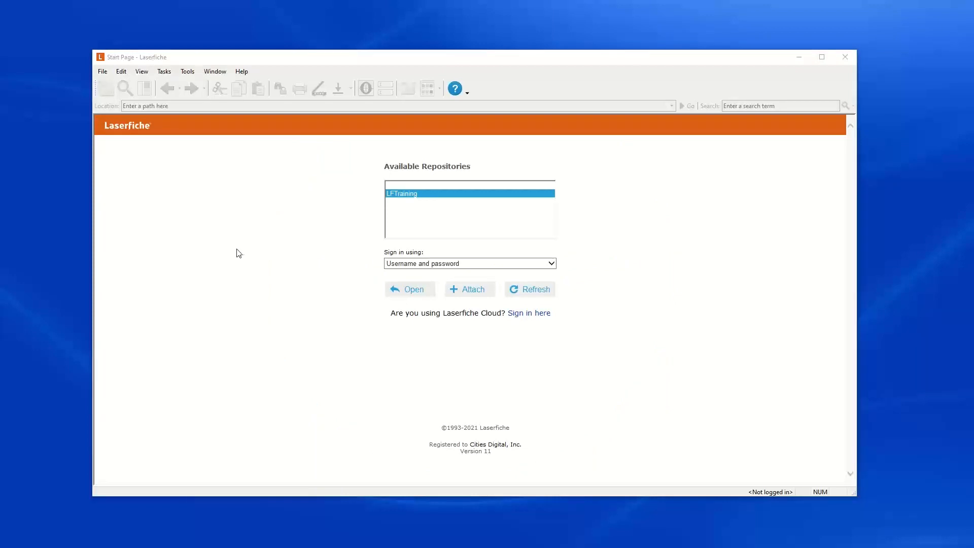
- Sign in to the LFTraining repository using username and password authentication, entering the account password
click(480, 268)
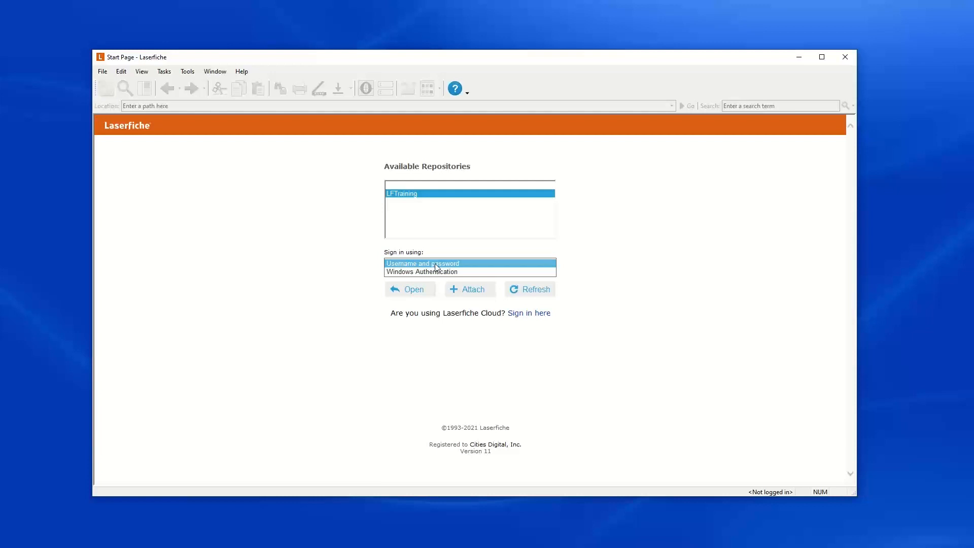
click(447, 248)
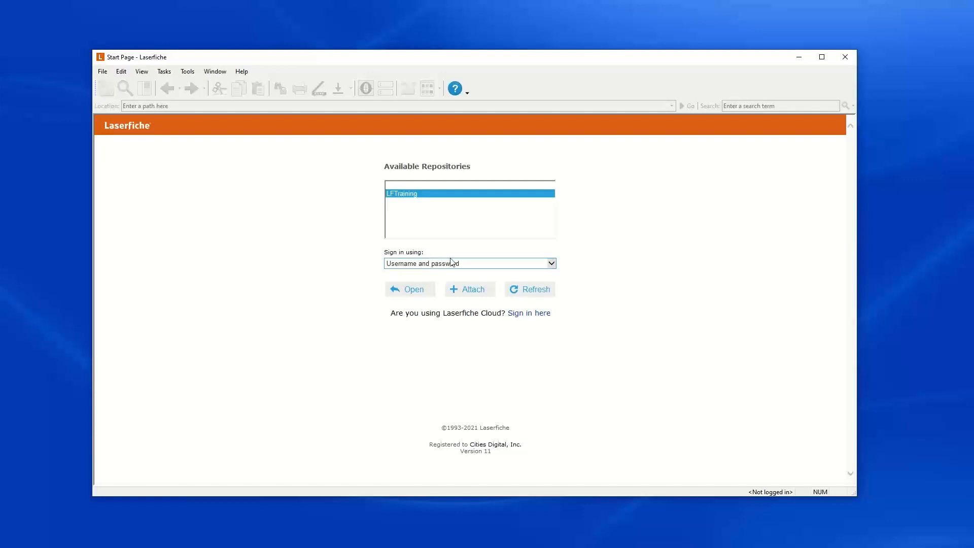
click(410, 288)
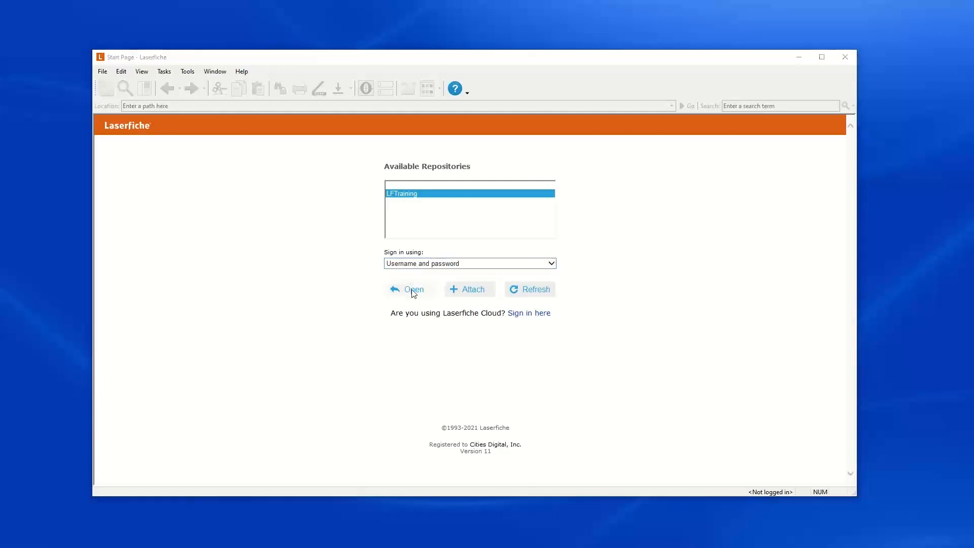
text(•••••)
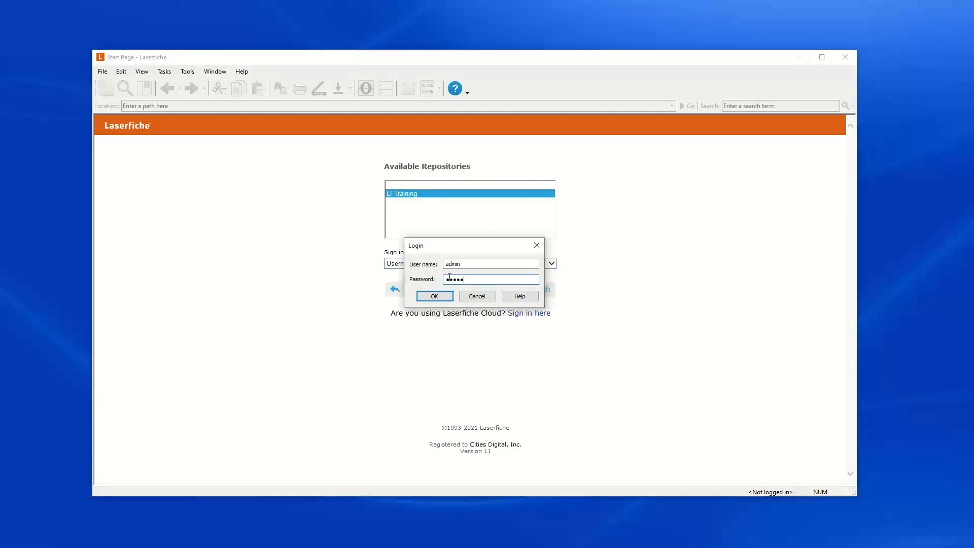
click(435, 296)
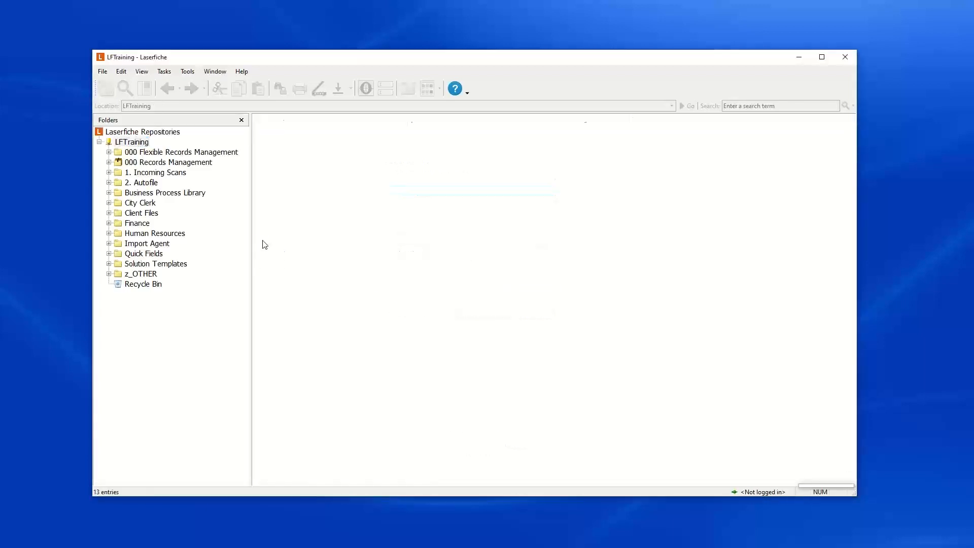
click(102, 73)
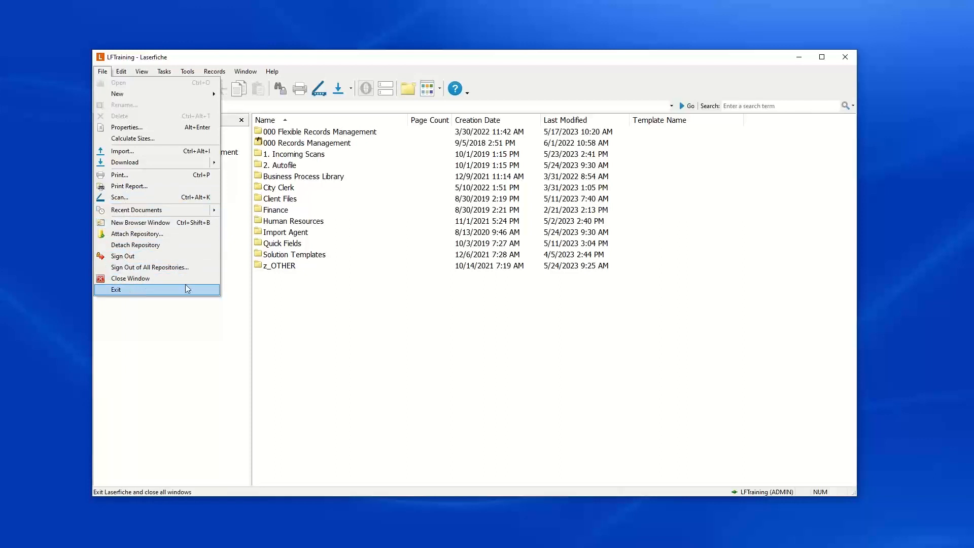
mouse_move(188, 73)
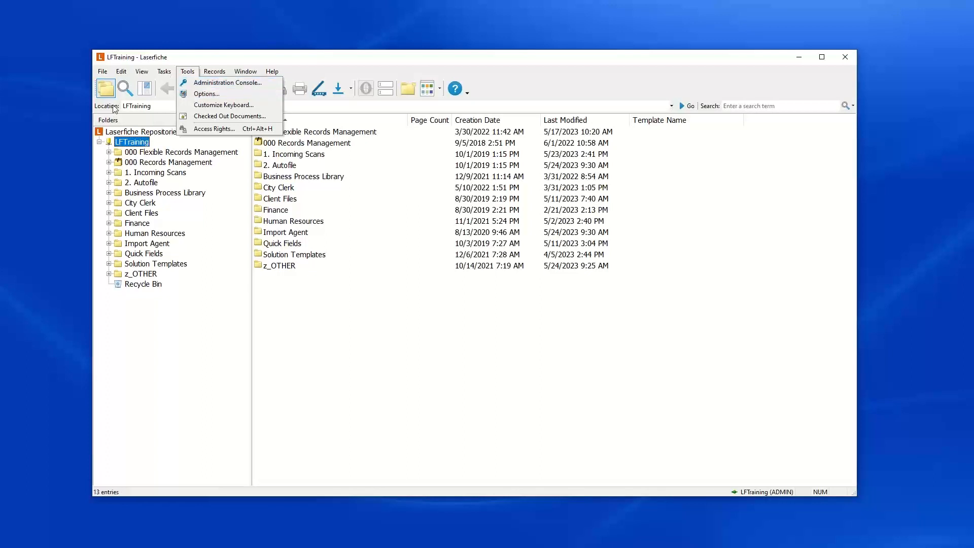
key(Escape)
key(Down)
key(Escape)
key(Escape)
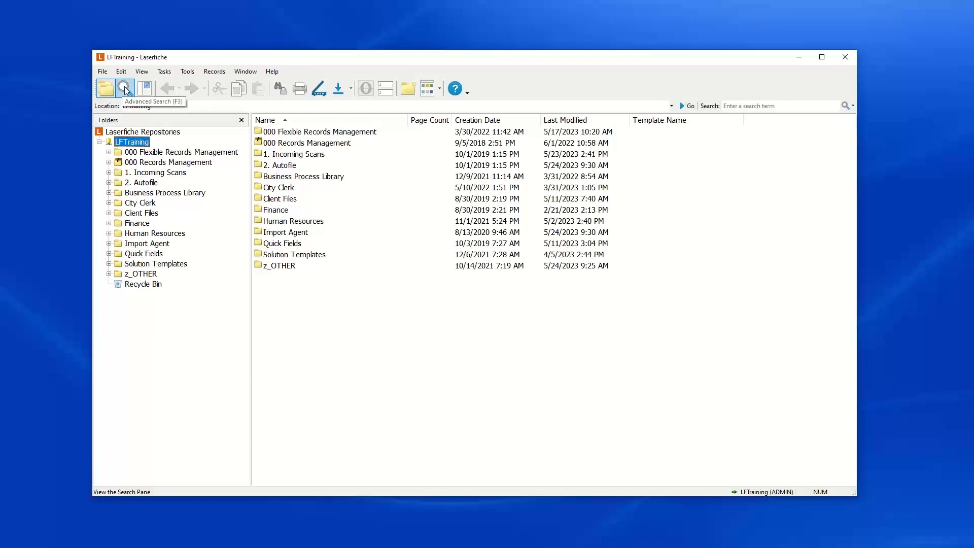
- Open the toolbar customization dialog and look through the list of all commands that can be added
right_click(206, 89)
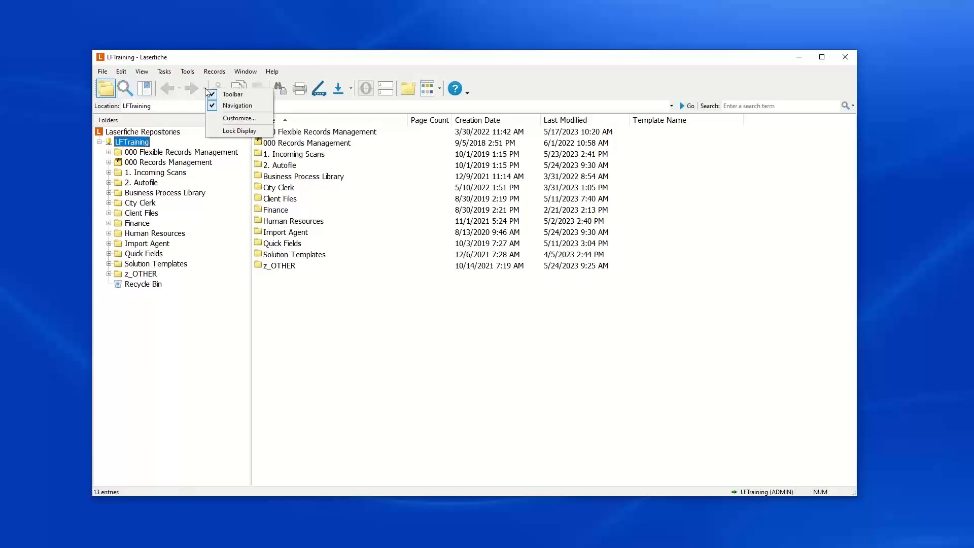
click(229, 118)
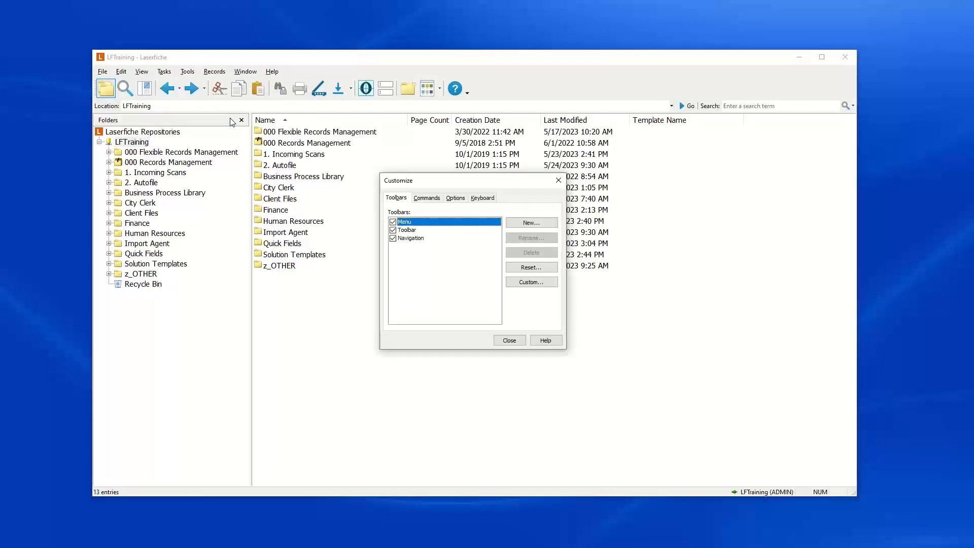
drag(442, 183, 427, 203)
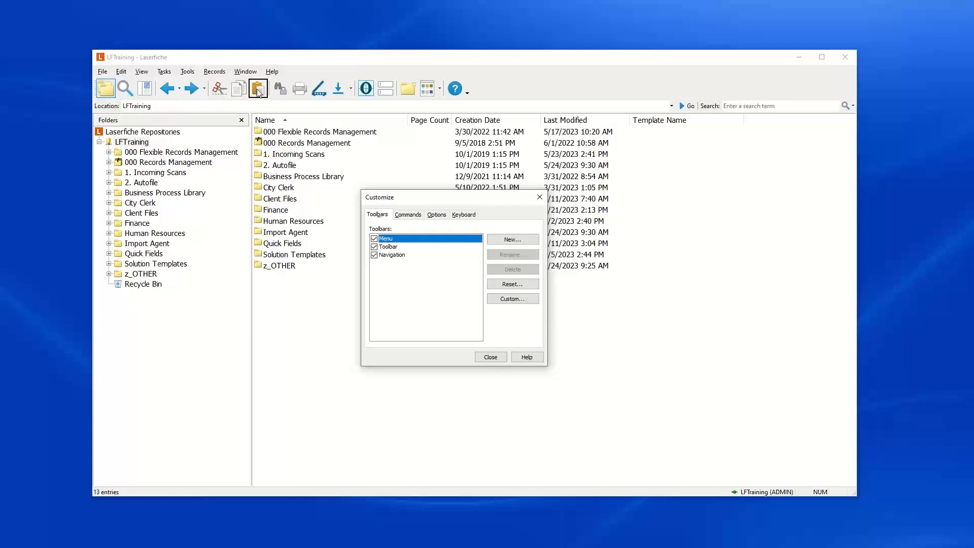
click(408, 215)
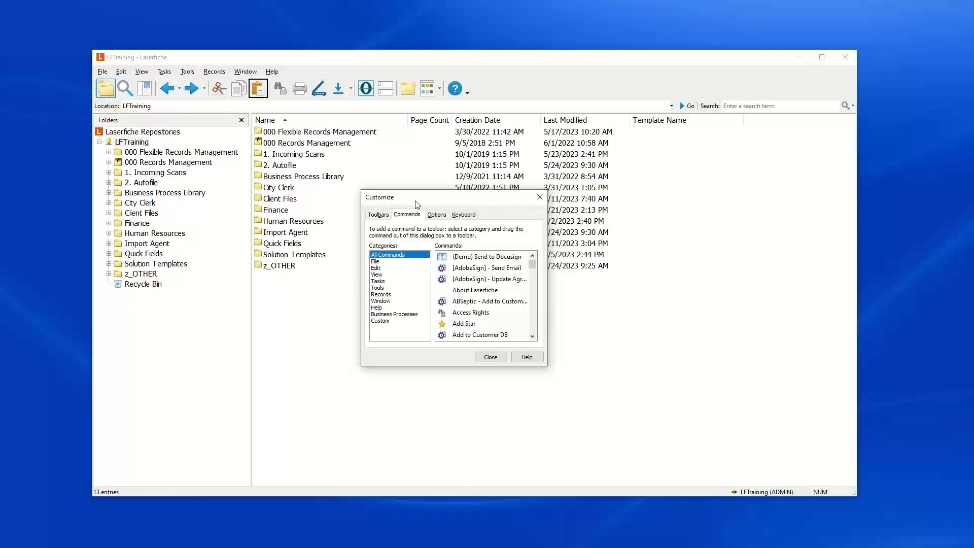
drag(532, 264, 536, 282)
scroll(536, 282, down, 3)
scroll(536, 284, down, 1)
scroll(505, 277, up, 1)
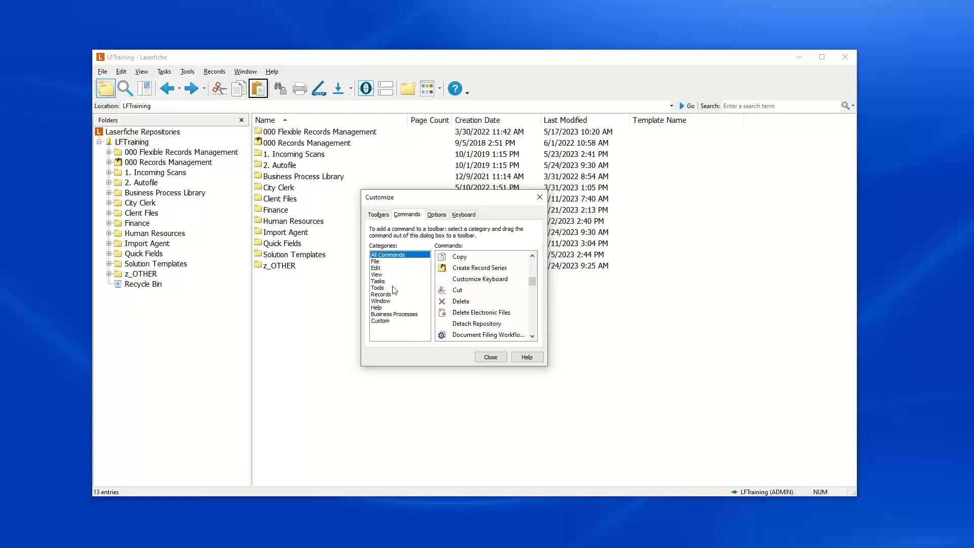
- Add the Up One Level command from the View category to the main toolbar and close the customization
click(379, 277)
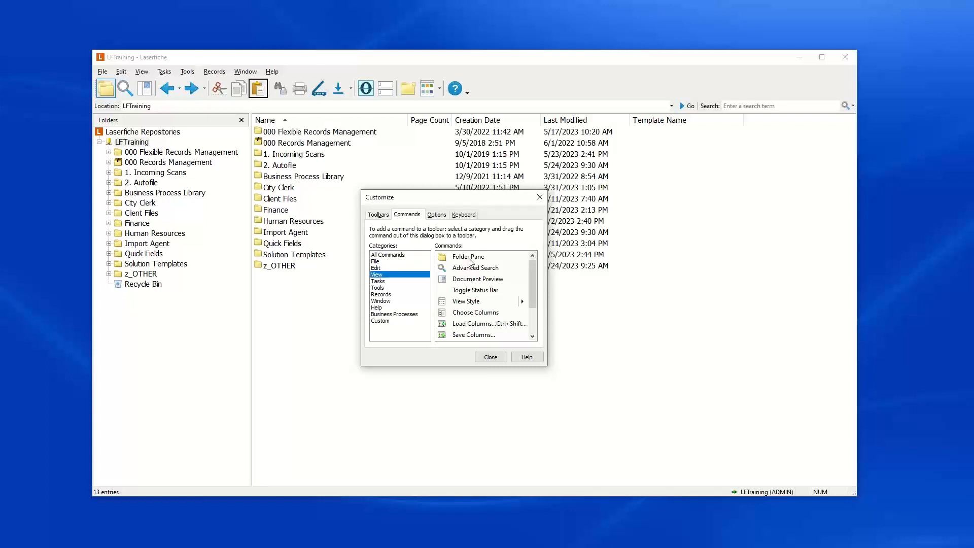
drag(534, 302, 534, 325)
drag(467, 327, 396, 179)
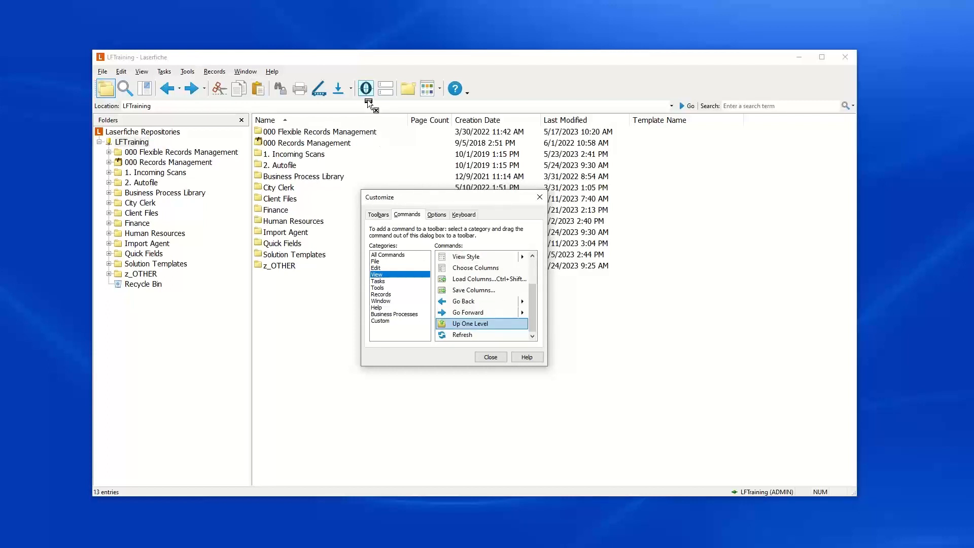
drag(375, 84, 376, 85)
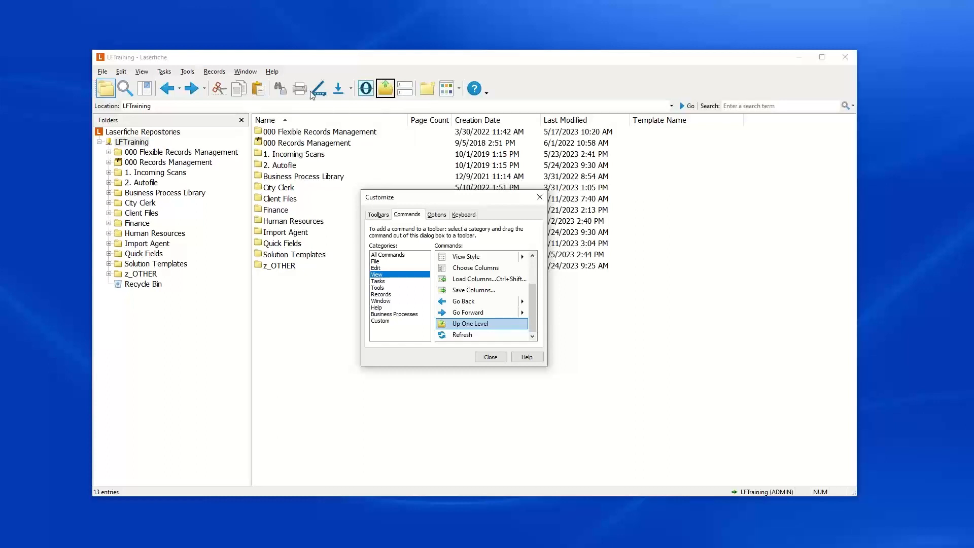
click(490, 357)
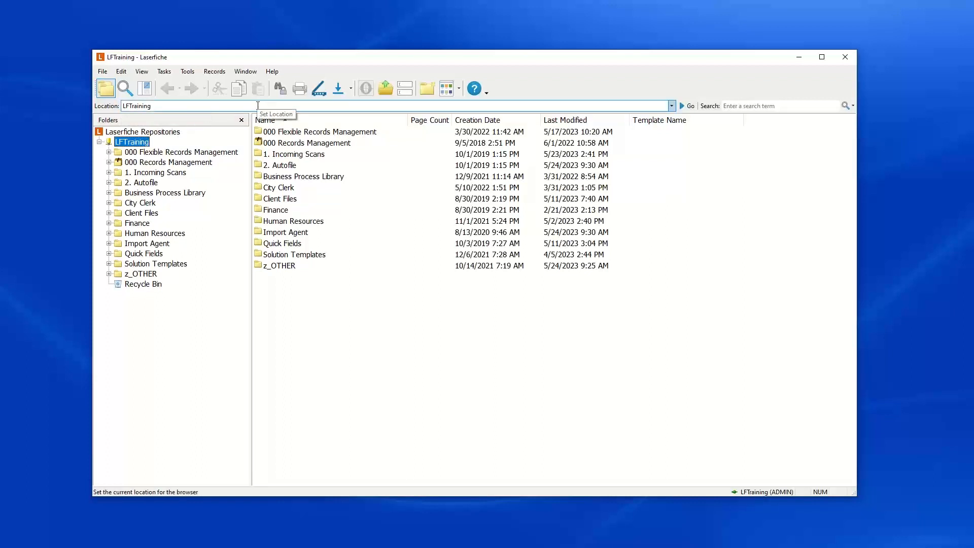
- Open the Finance folder from the list of locations, followed by the 2. Autofile folder
click(672, 106)
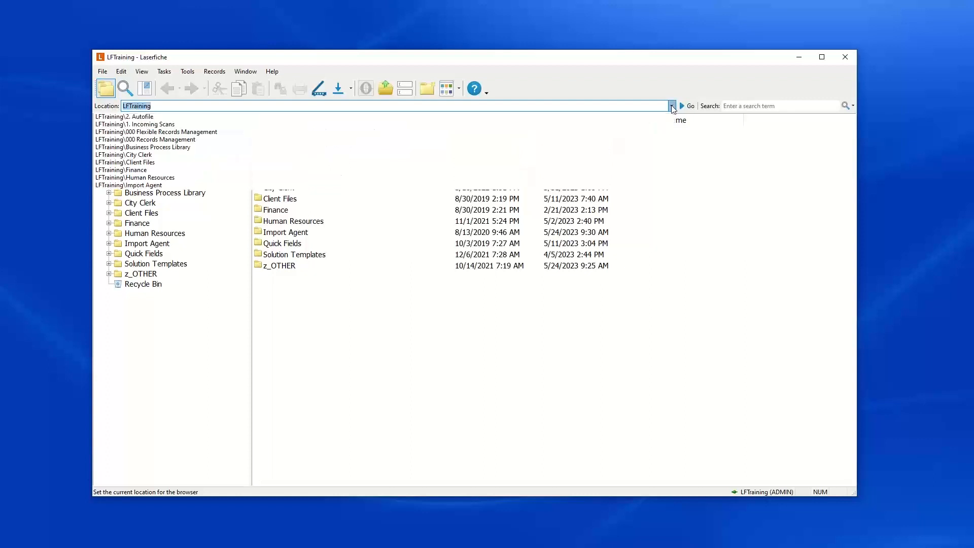
click(149, 171)
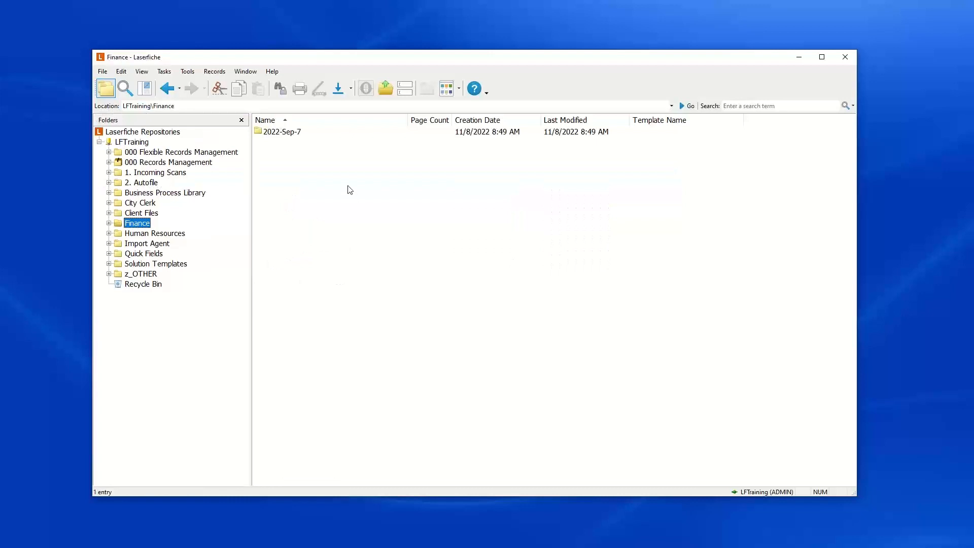
click(672, 105)
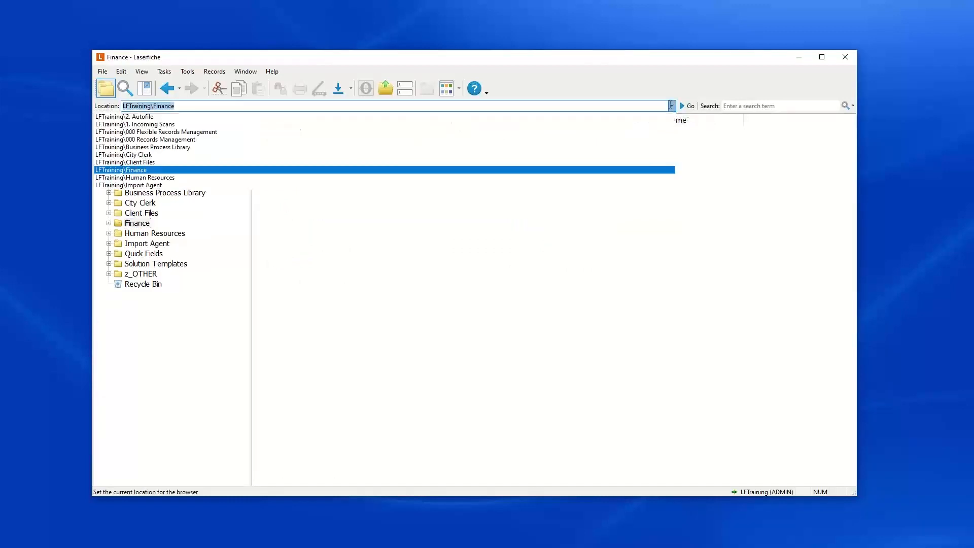
click(147, 116)
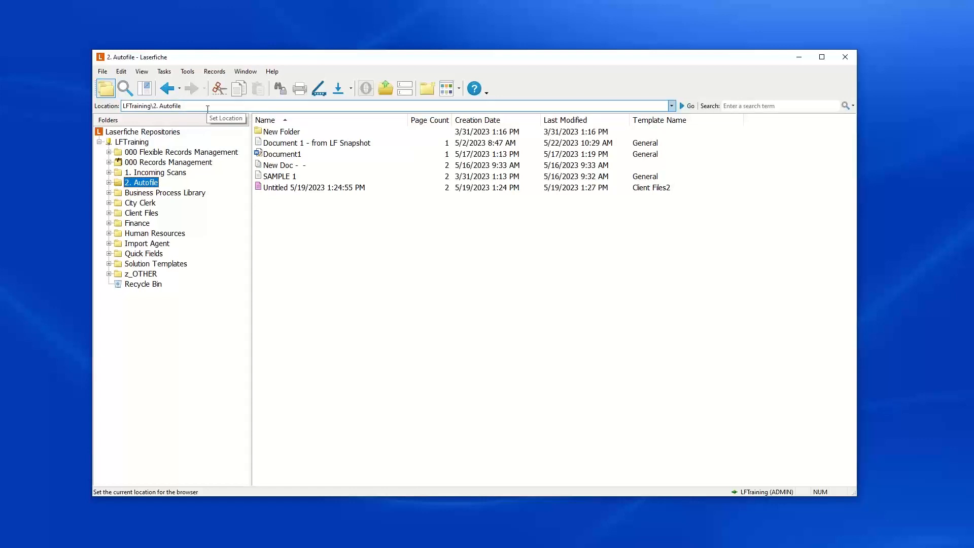
- Review the quick search options, including the one that limits searches to the current folder, without changing any
click(740, 106)
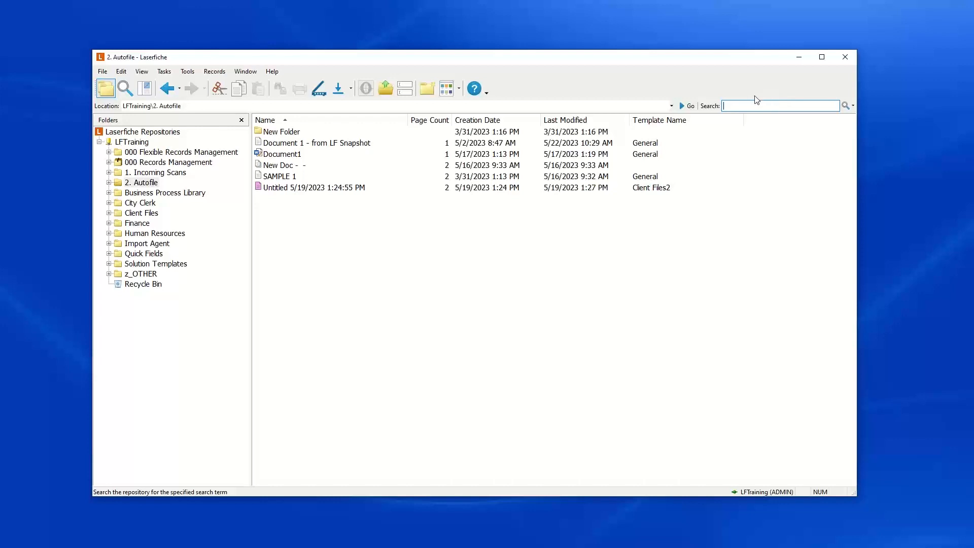
click(853, 107)
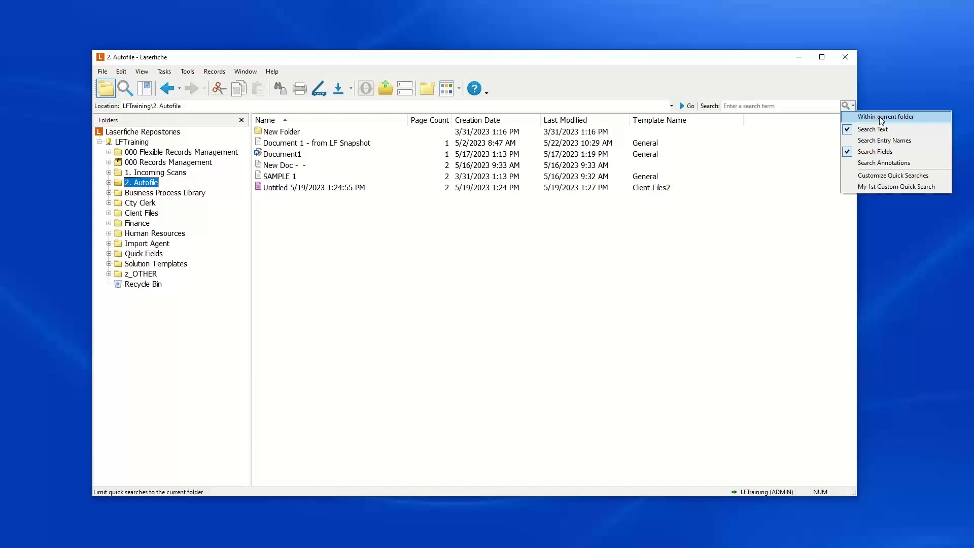
click(367, 233)
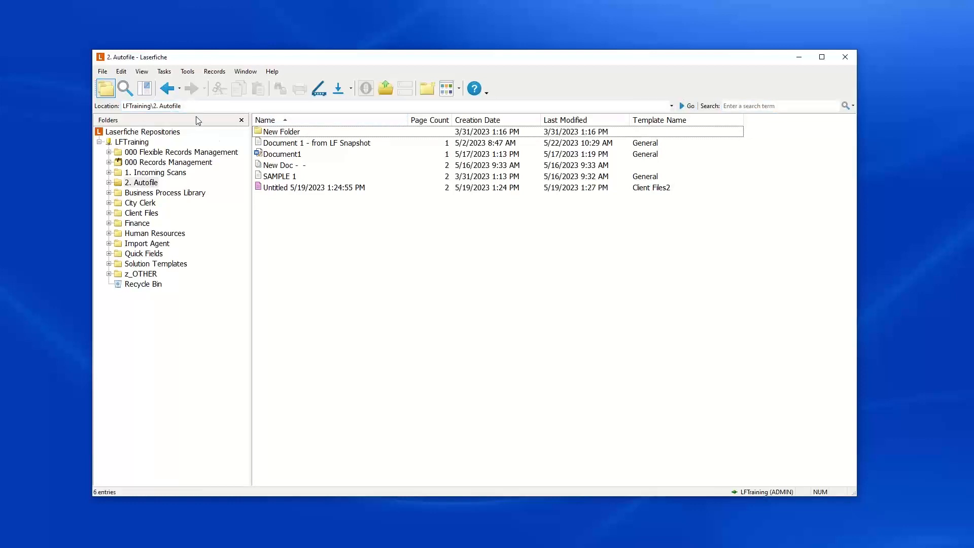
- Resize the folder pane so the full folder names fit, and hide and redisplay the pane
drag(252, 193, 223, 199)
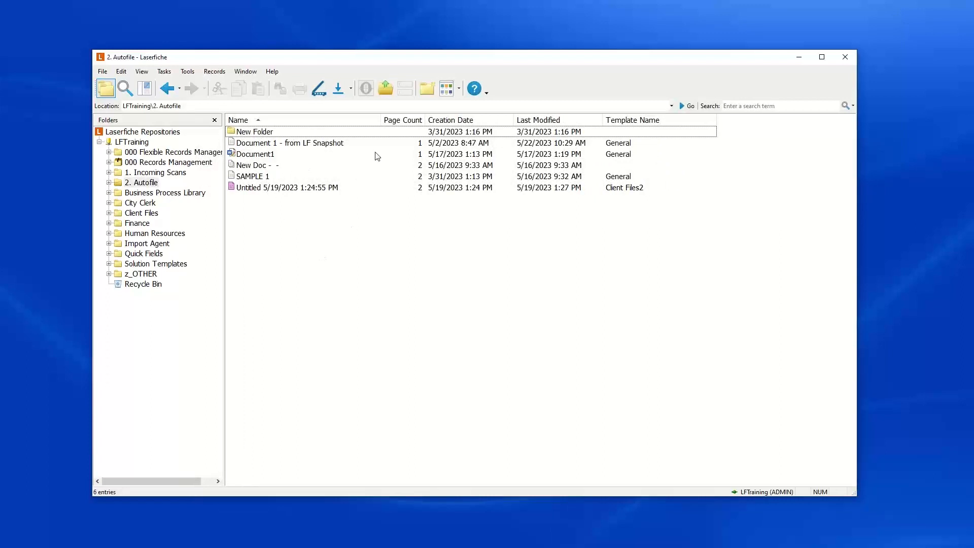
drag(224, 226, 259, 227)
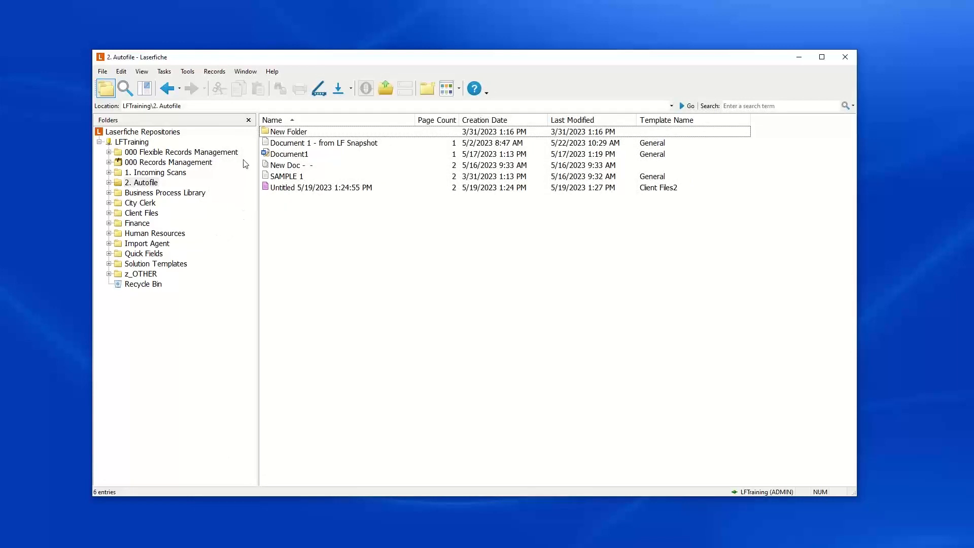
click(248, 120)
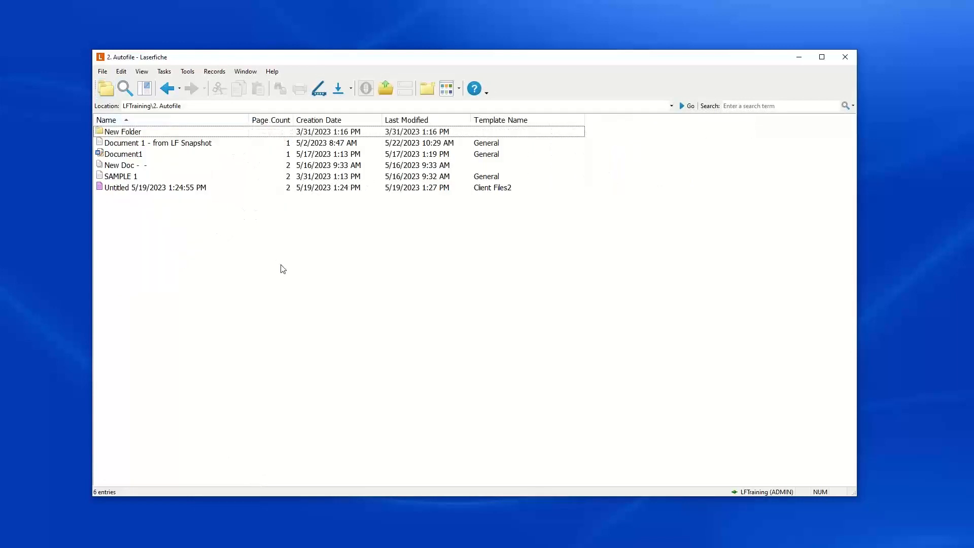
click(104, 90)
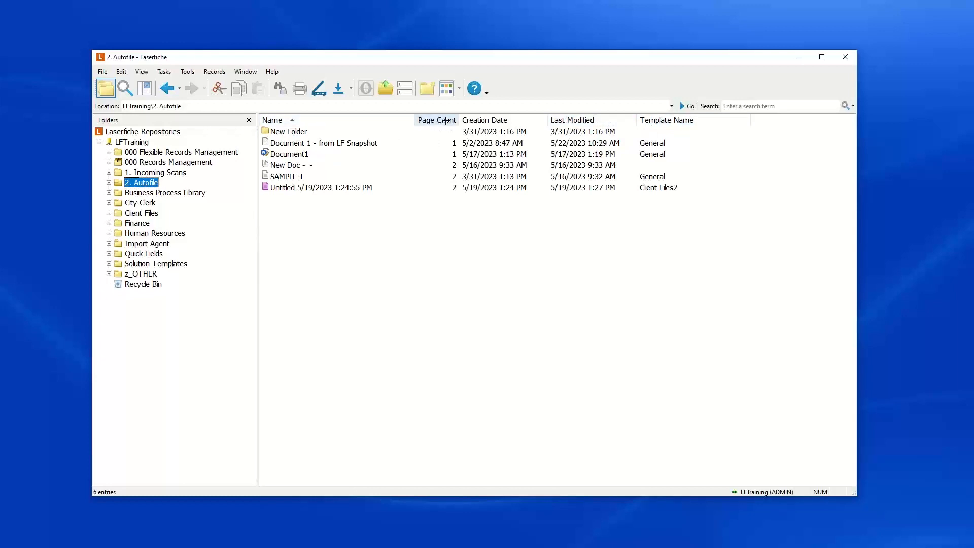
- Sort the 2. Autofile contents by creation date in both directions, and restore the sorting by name
click(495, 124)
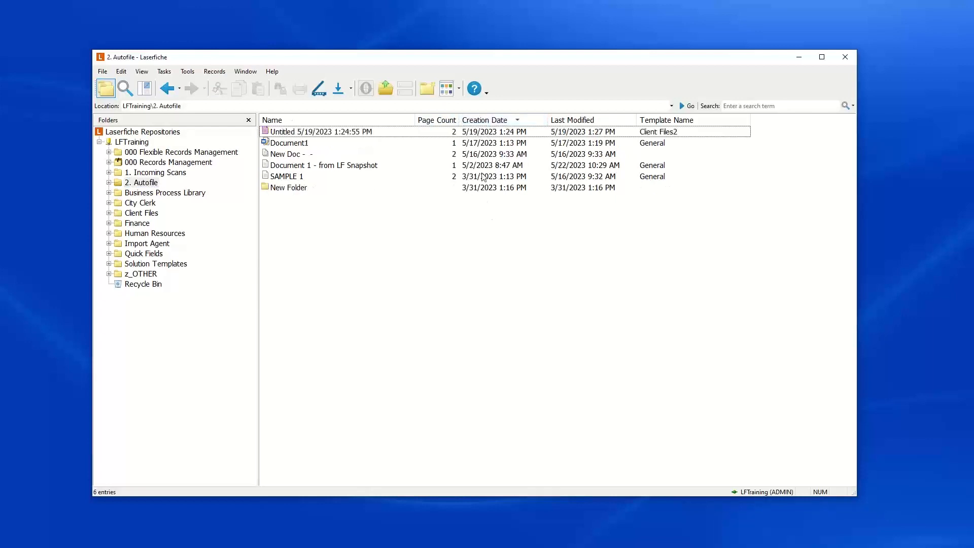
click(495, 124)
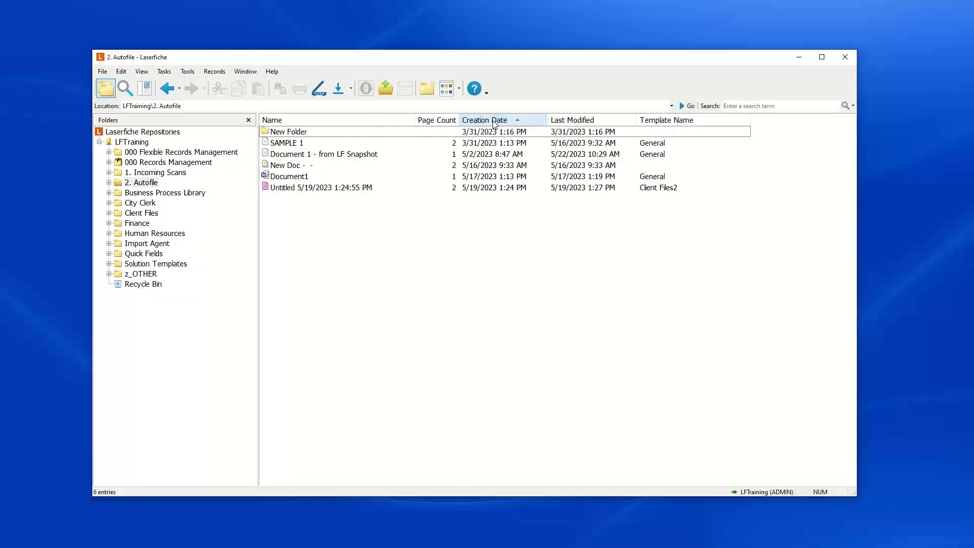
click(323, 123)
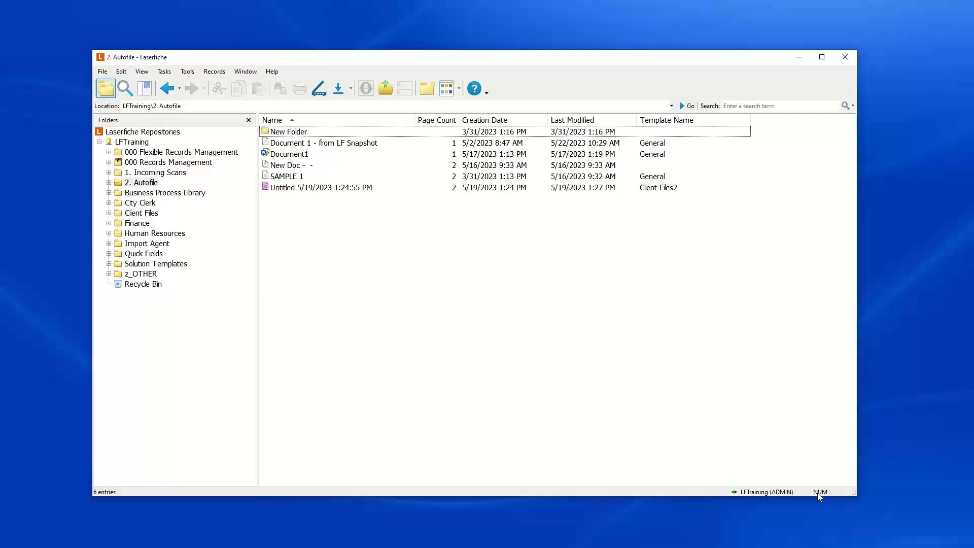
key(Num_Lock)
key(Caps_Lock)
- Expand 1. Incoming Scans and its 5-22-2023 subfolder in the folder tree, and collapse 1. Incoming Scans again
click(109, 172)
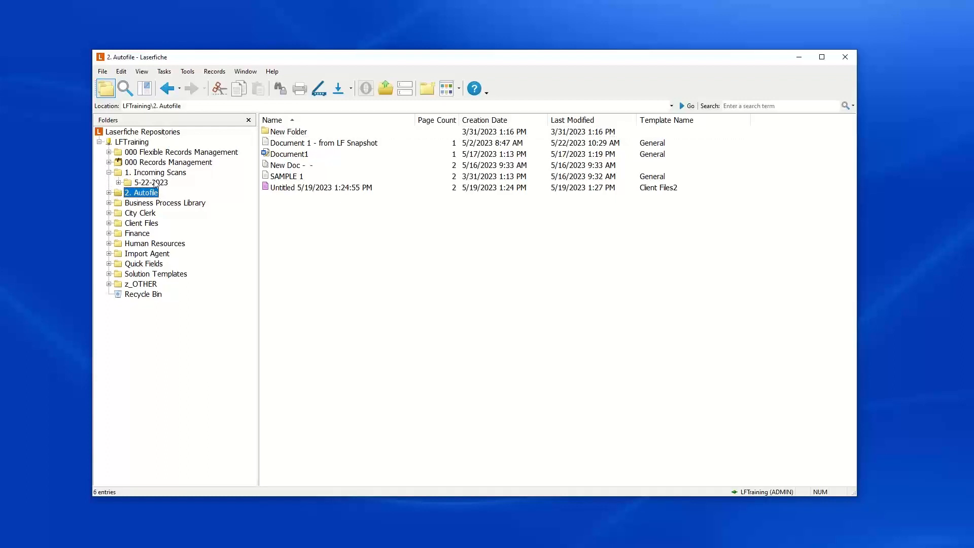
click(119, 183)
click(109, 172)
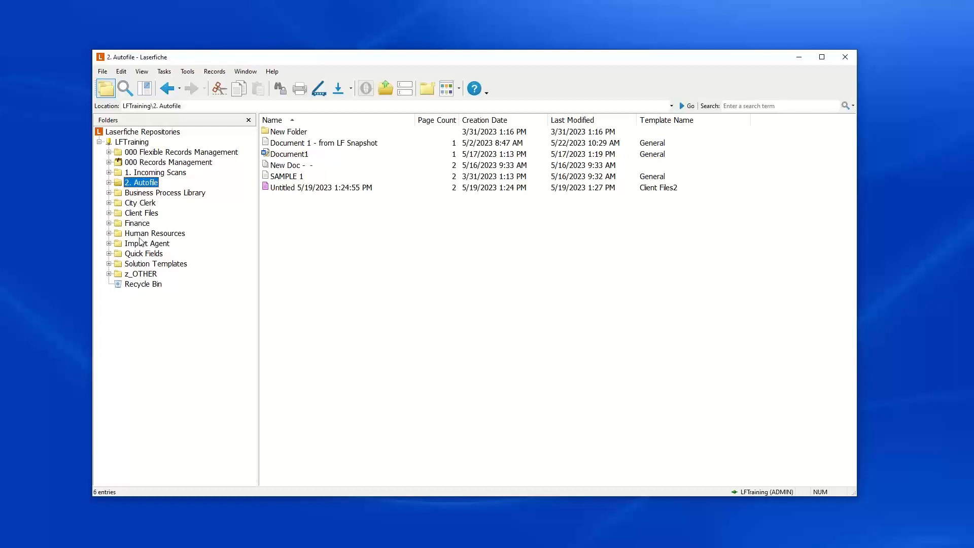
- View the Recycle Bin and return to the root of the LFTraining repository
click(142, 284)
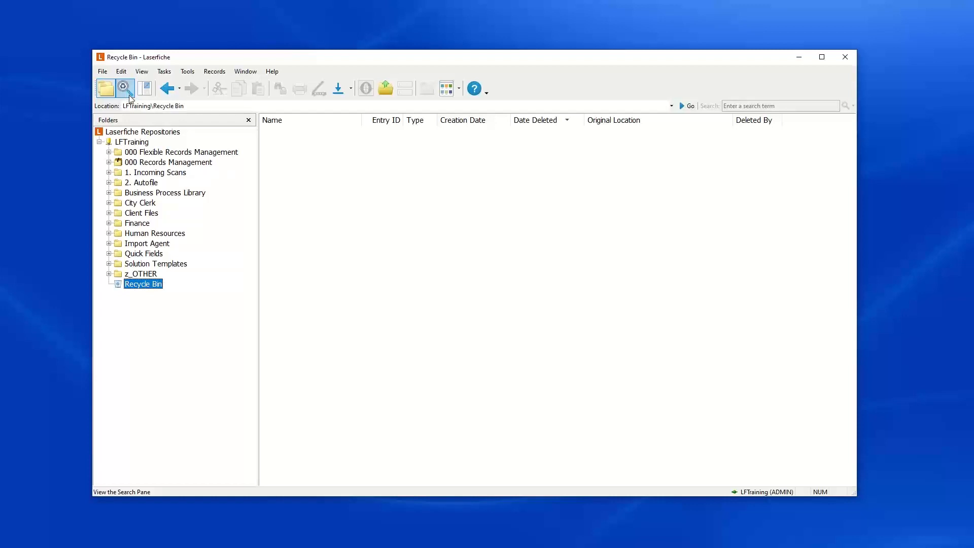
click(141, 145)
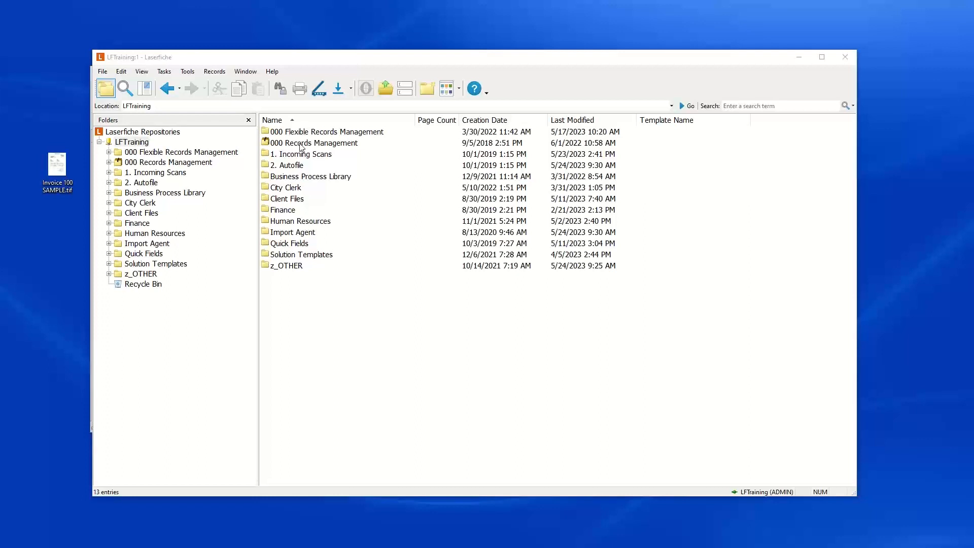
- Add a star to the City Clerk folder and open the repository's Starred list
click(293, 190)
drag(224, 191, 285, 192)
right_click(284, 189)
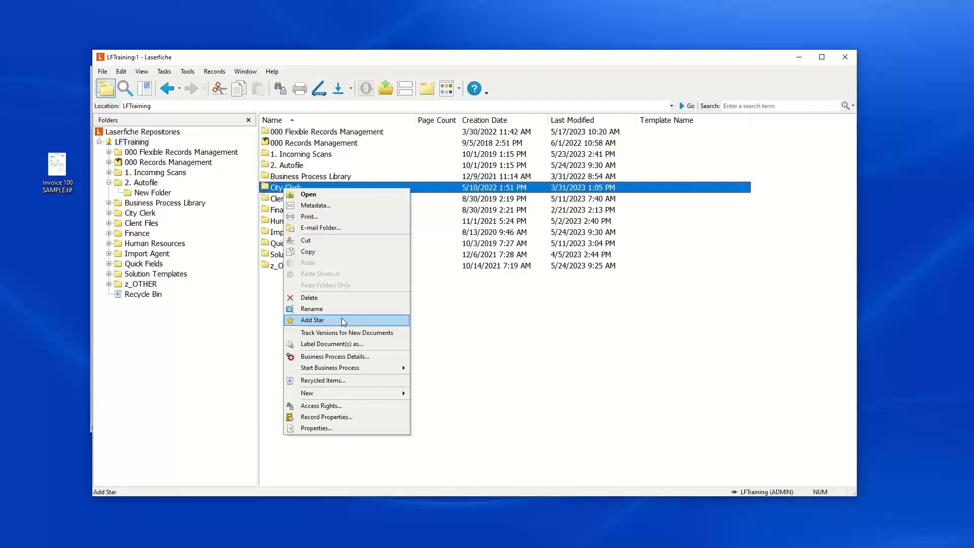
click(328, 320)
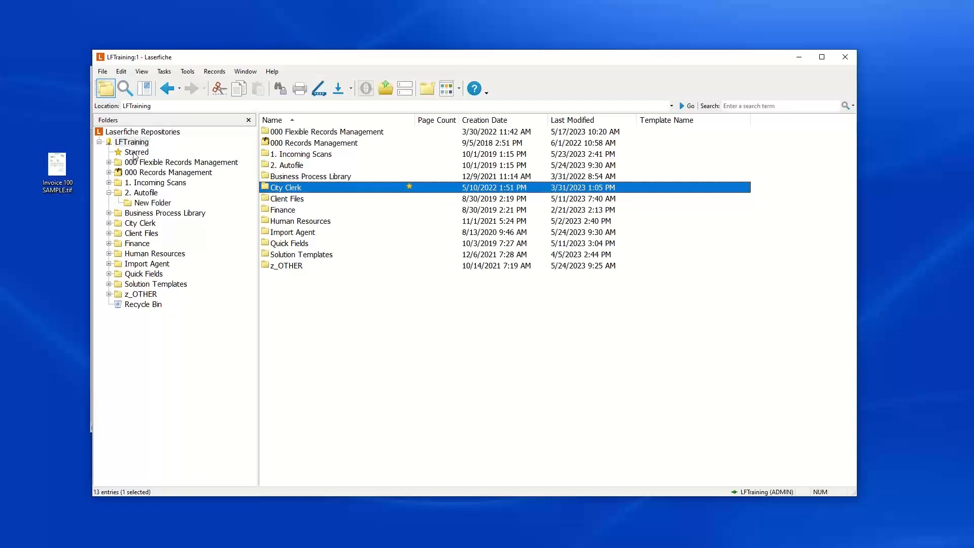
click(141, 154)
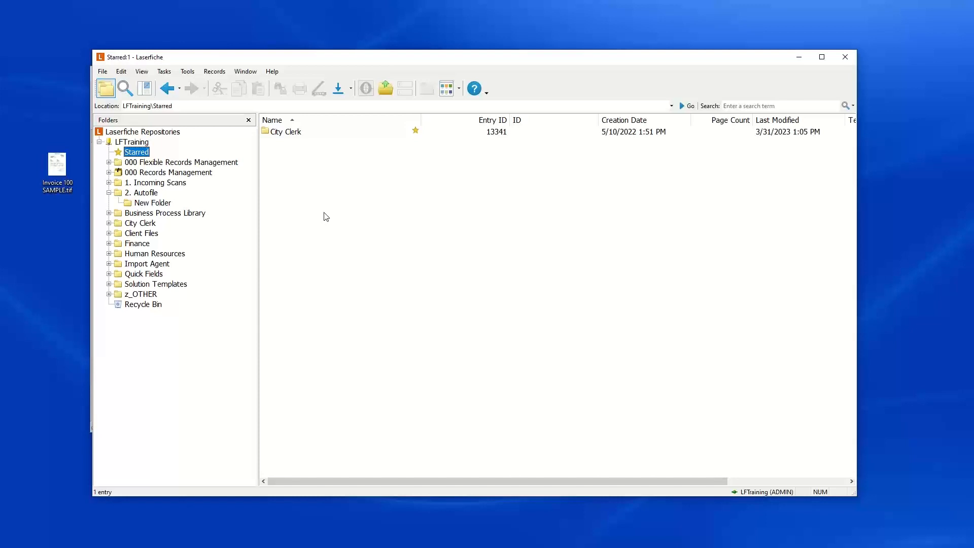
- Examine the commands available for the starred City Clerk folder, including Remove Star and Check In/Check Out, and for the 000 Records Management folder
right_click(299, 133)
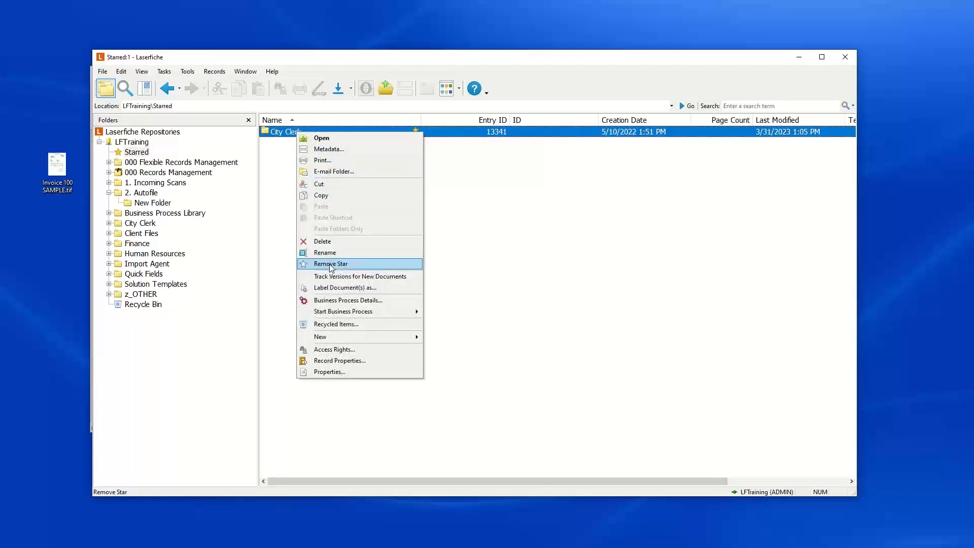
click(288, 205)
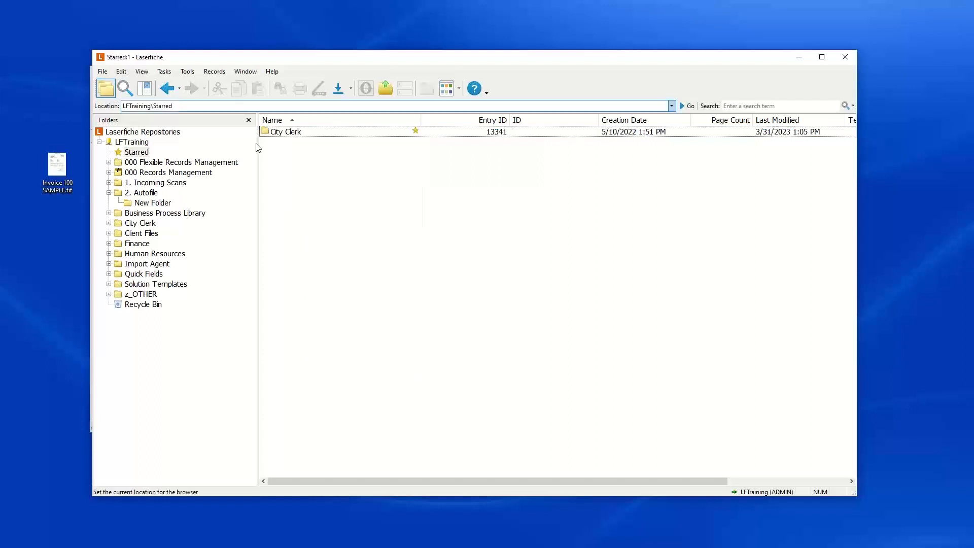
click(287, 135)
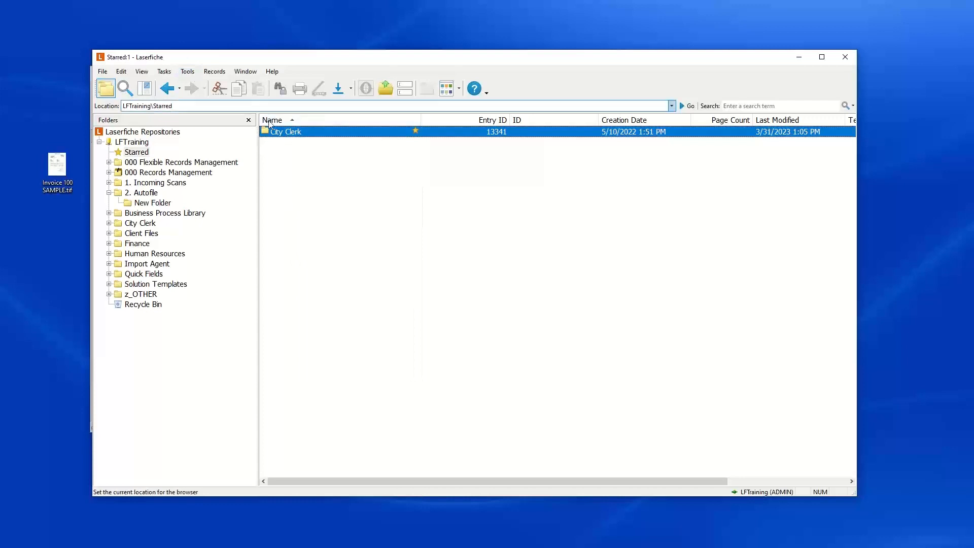
click(164, 72)
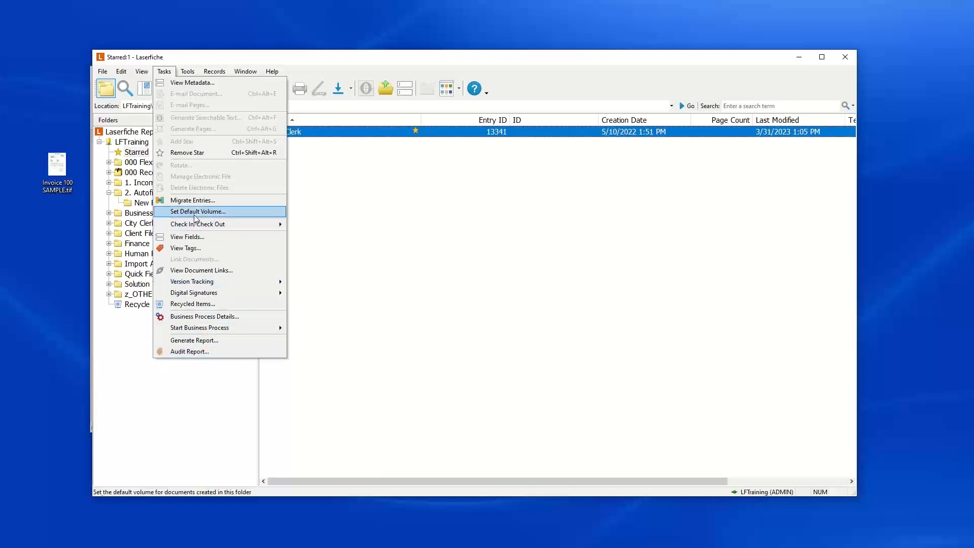
mouse_move(206, 226)
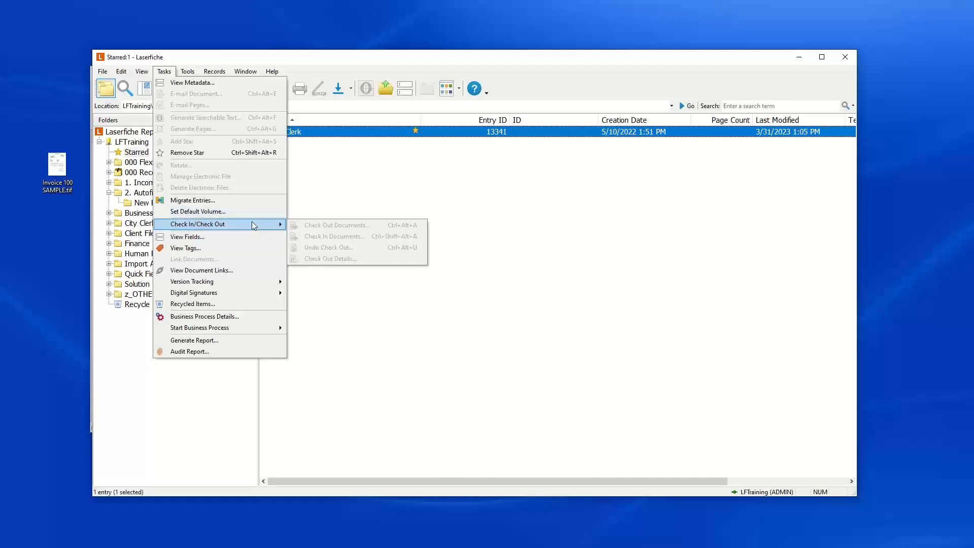
click(345, 196)
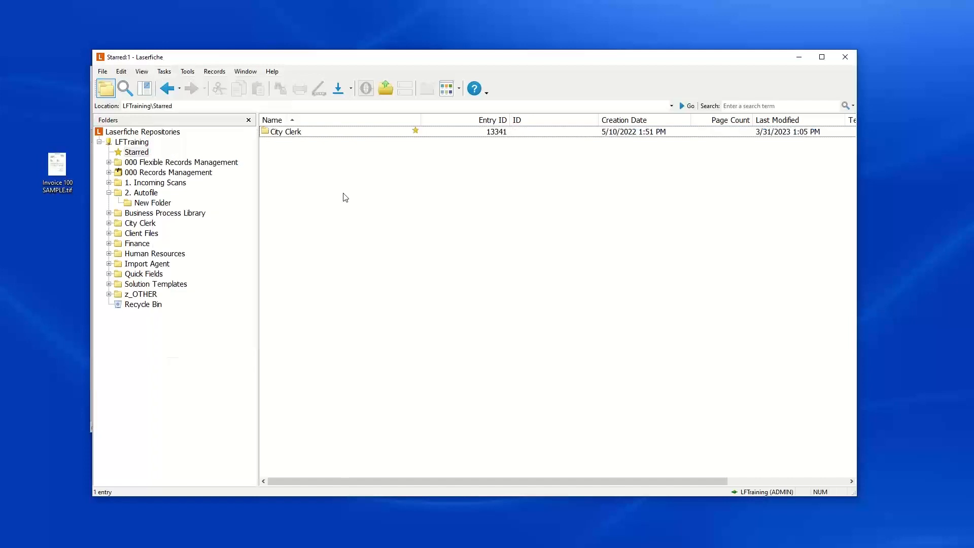
right_click(162, 174)
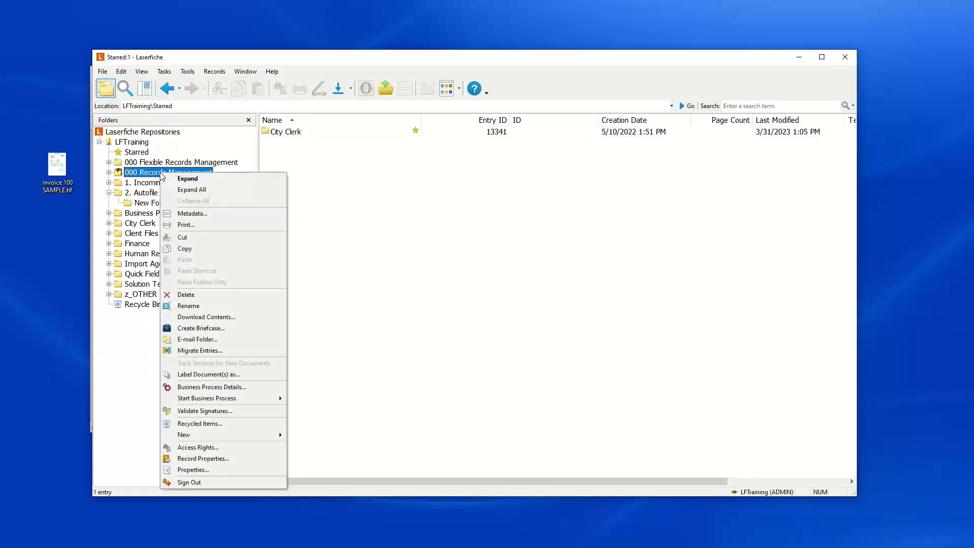
click(317, 161)
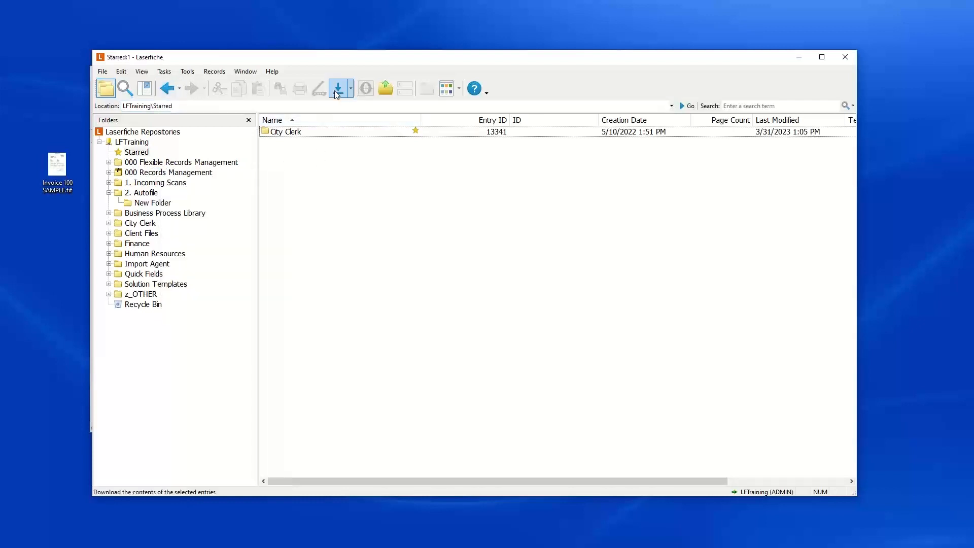
click(301, 133)
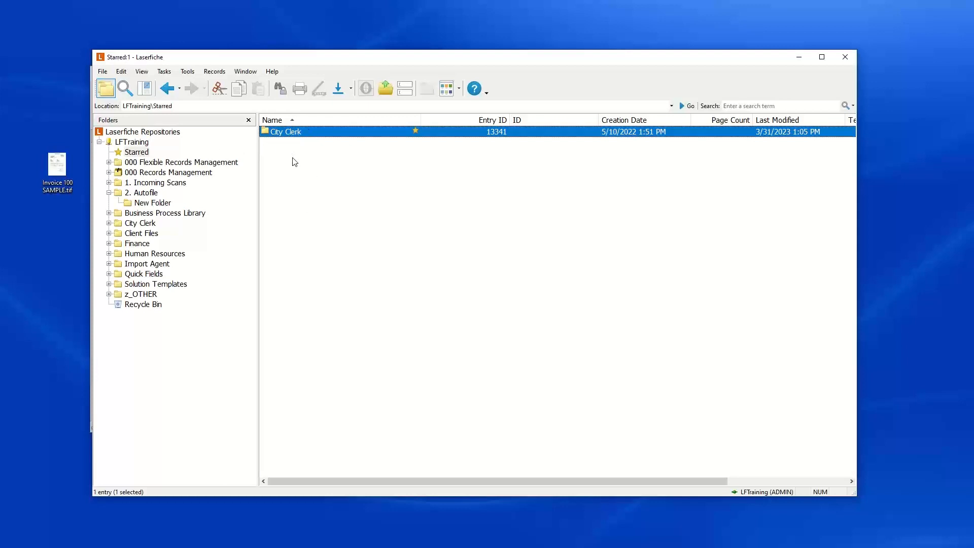
- Rename the New Folder subfolder inside 2. Autofile as "Rename New Folder"
click(152, 202)
click(160, 204)
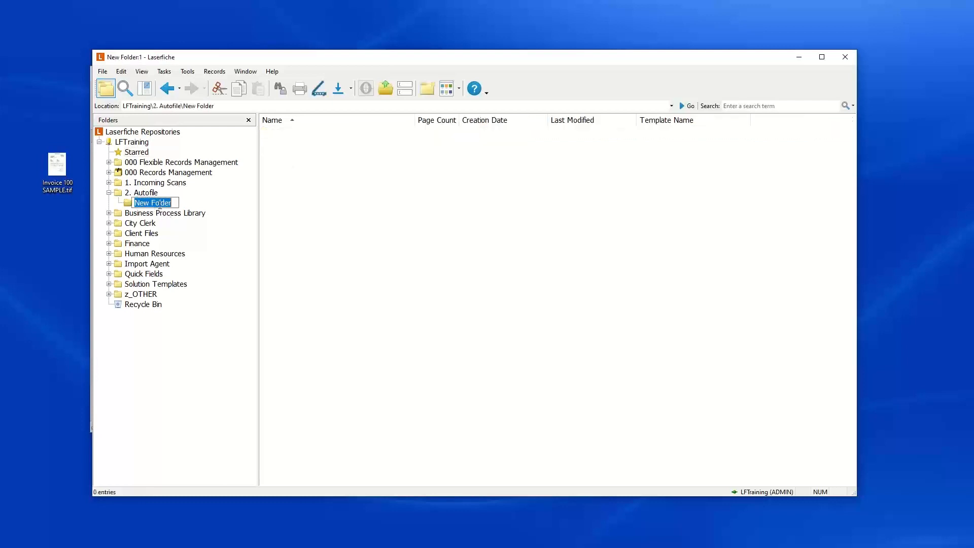
click(135, 203)
text(Rename)
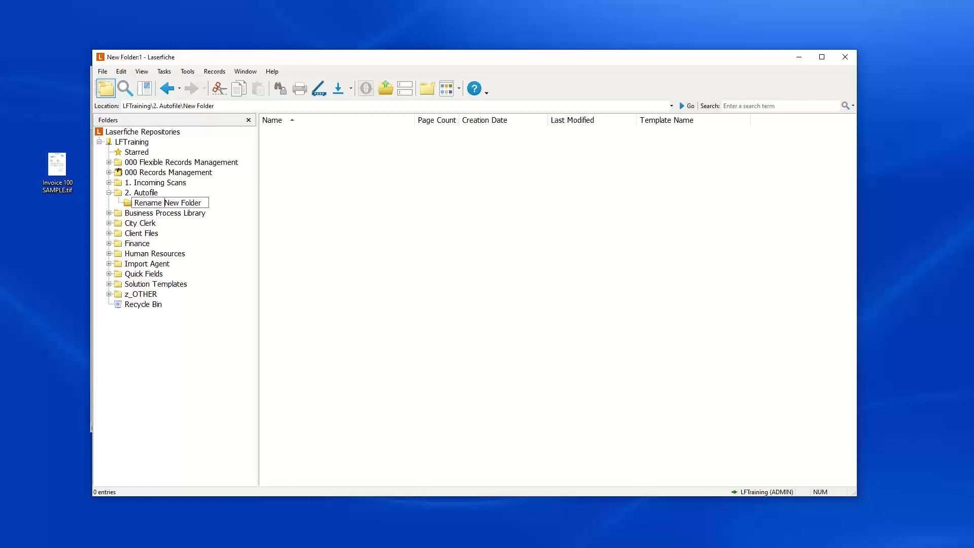
click(316, 212)
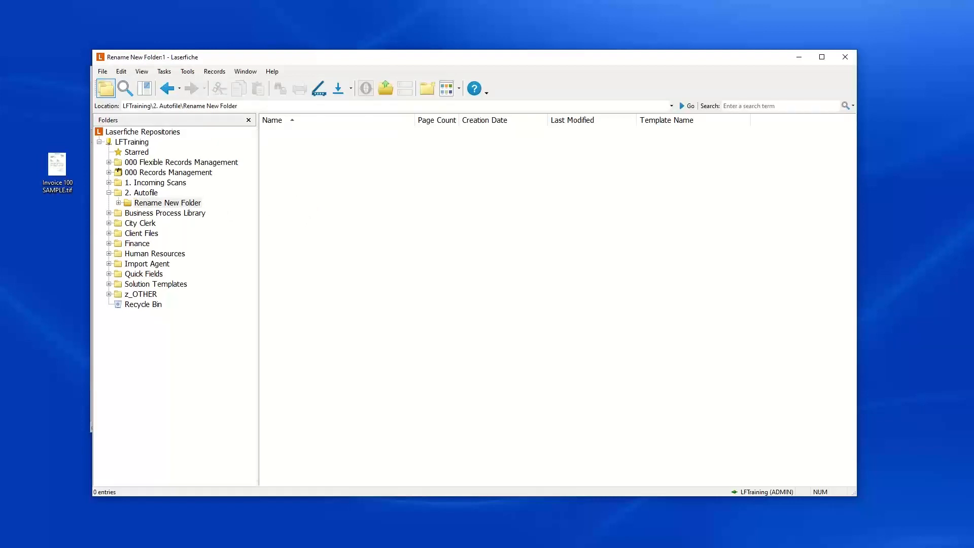
- Open 2. Autofile and examine the commands available for the document "Document 1 - from LF Snapshot"
click(155, 194)
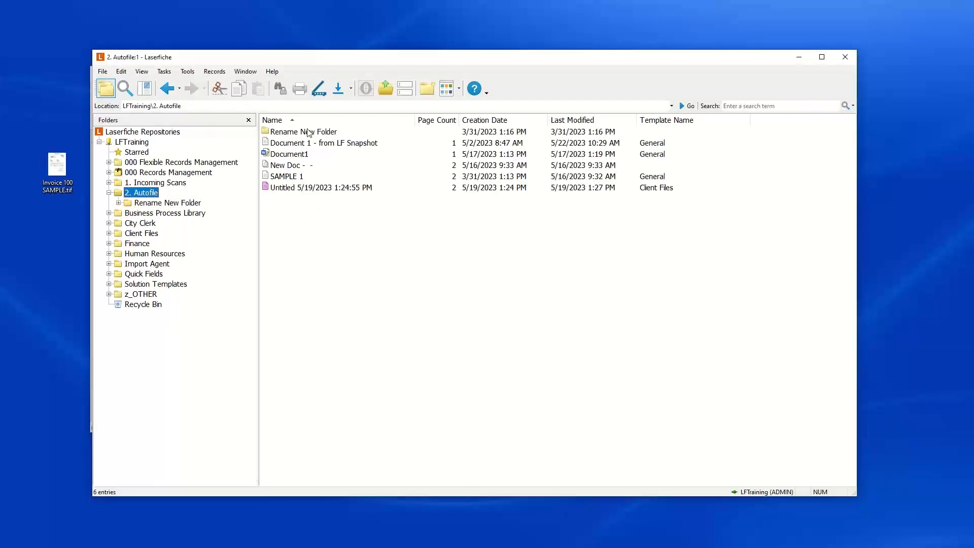
click(309, 145)
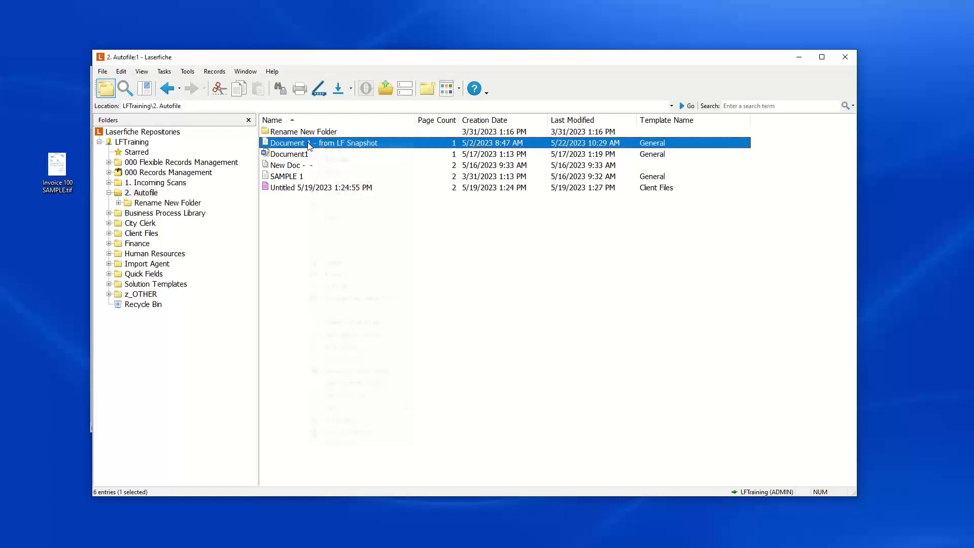
right_click(309, 144)
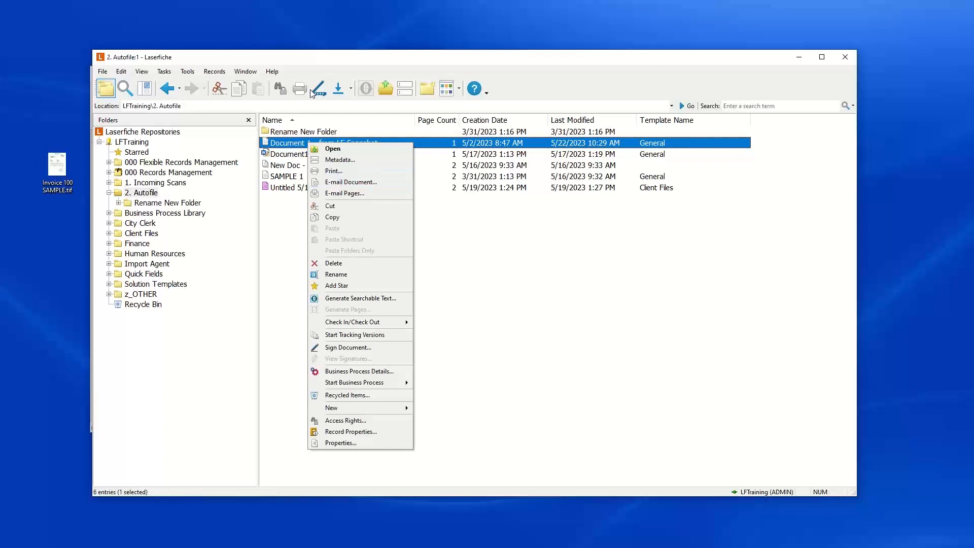
click(295, 219)
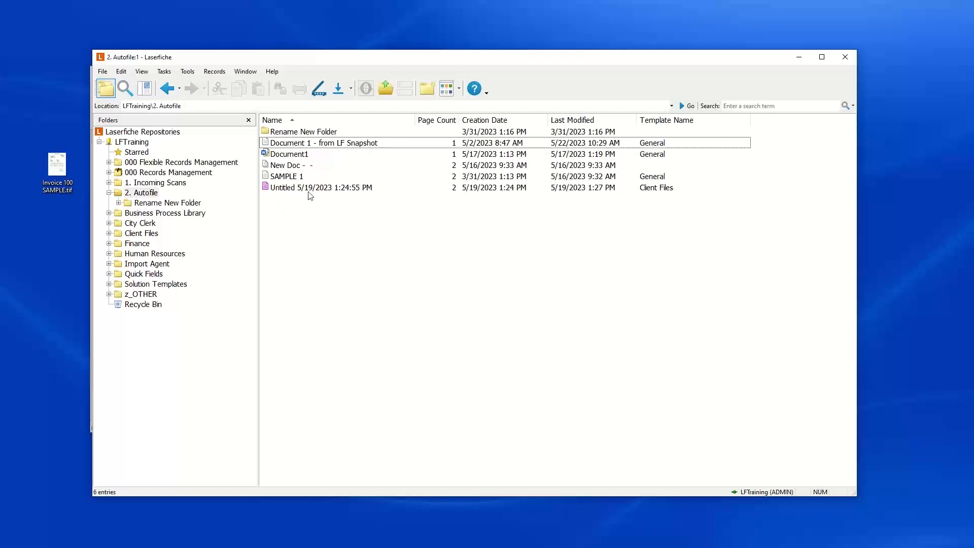
- Start importing Invoice 100 SAMPLE.tif from the desktop into 2. Autofile, and select 2. Autofile as the destination folder
mouse_move(263, 64)
mouse_down()
mouse_move(284, 65)
mouse_move(262, 60)
mouse_up()
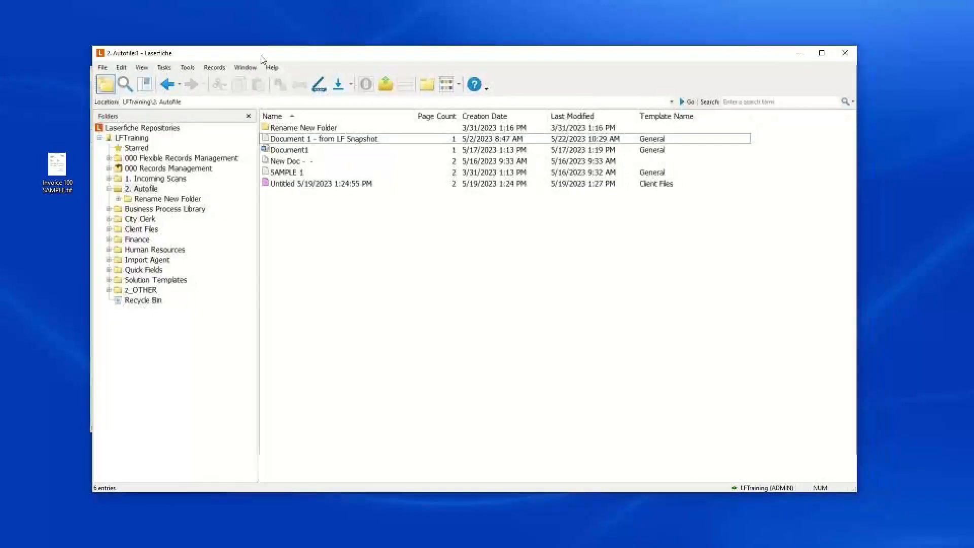
drag(59, 168, 324, 246)
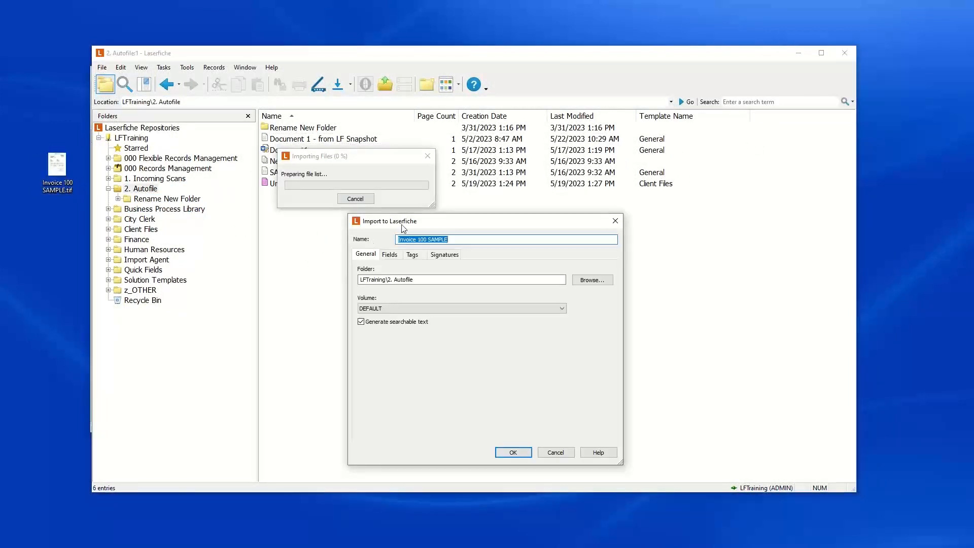
click(462, 240)
drag(446, 226, 444, 224)
drag(412, 278, 336, 277)
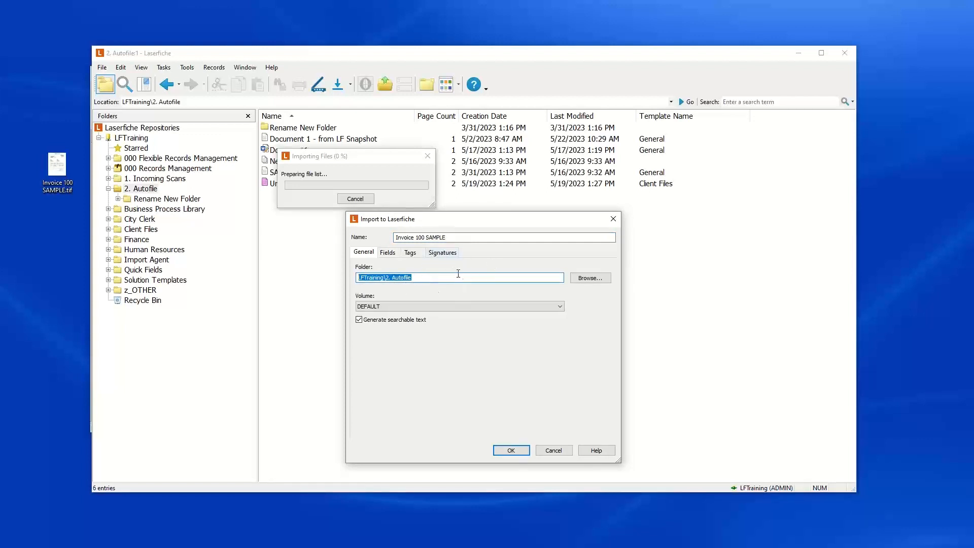
click(589, 278)
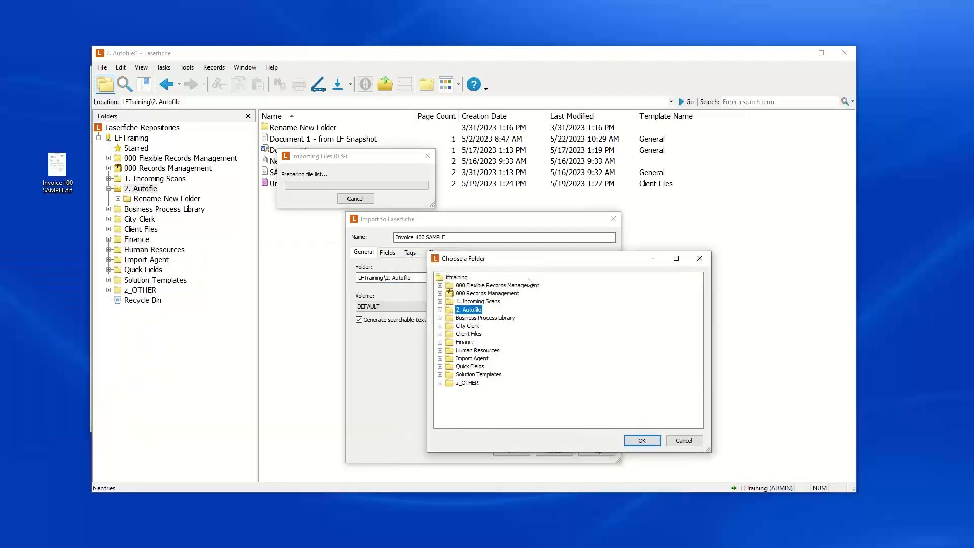
click(642, 441)
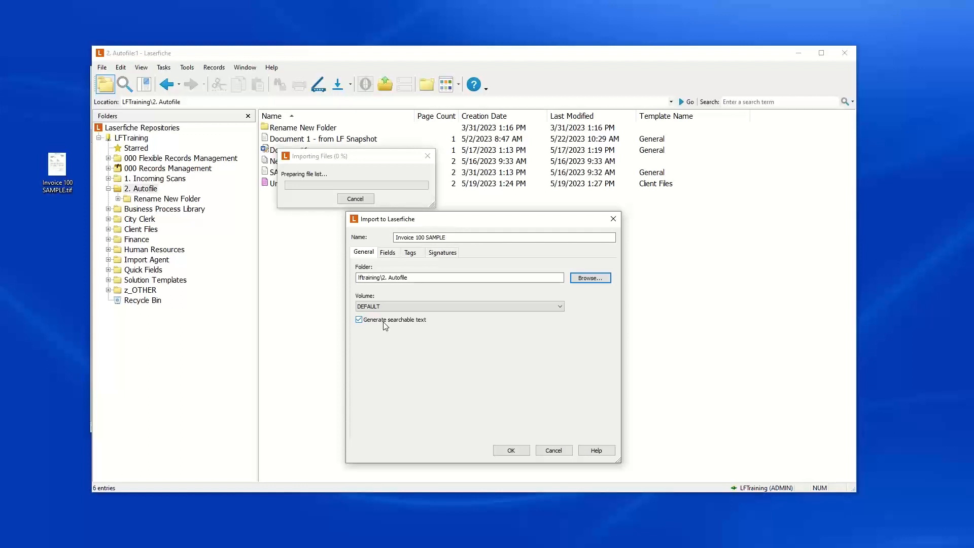
- Assign the General template to the invoice being imported
click(390, 252)
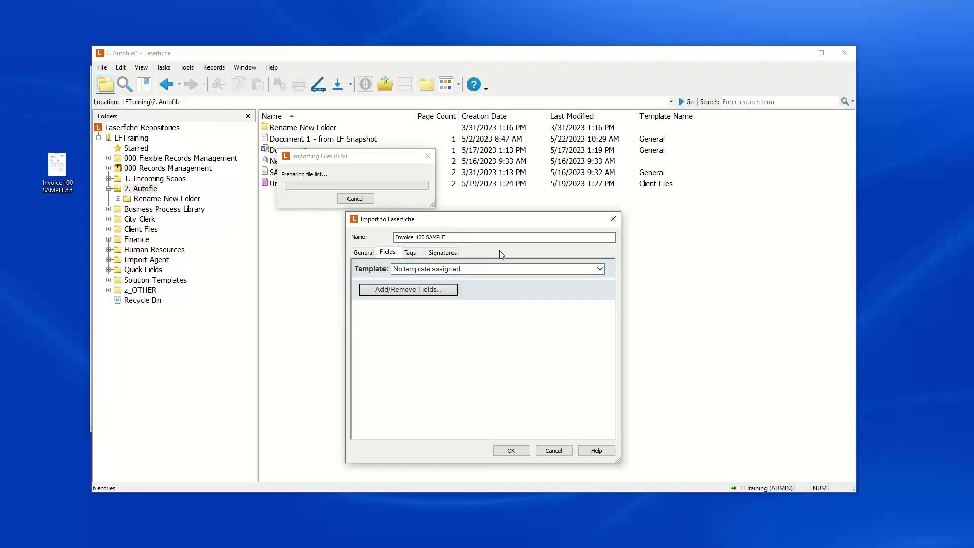
click(601, 270)
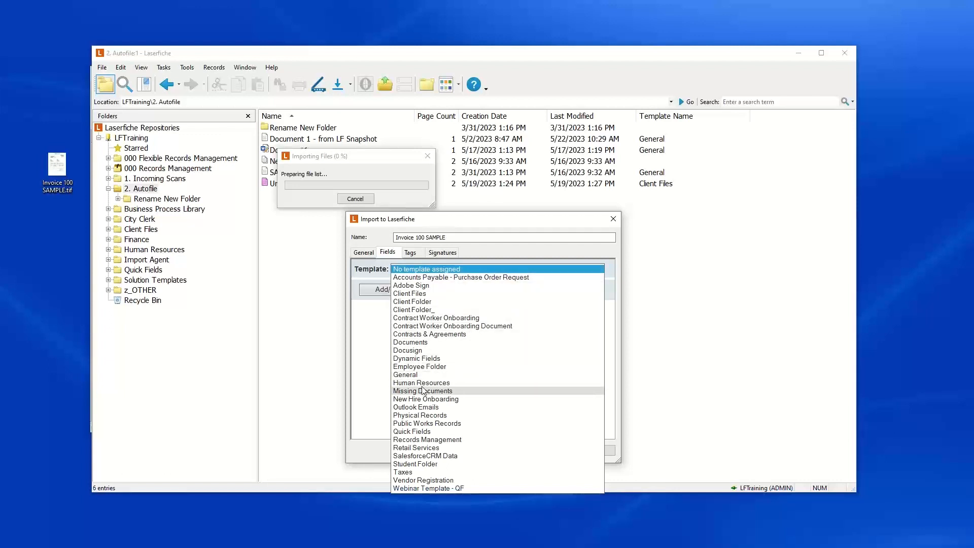
click(416, 378)
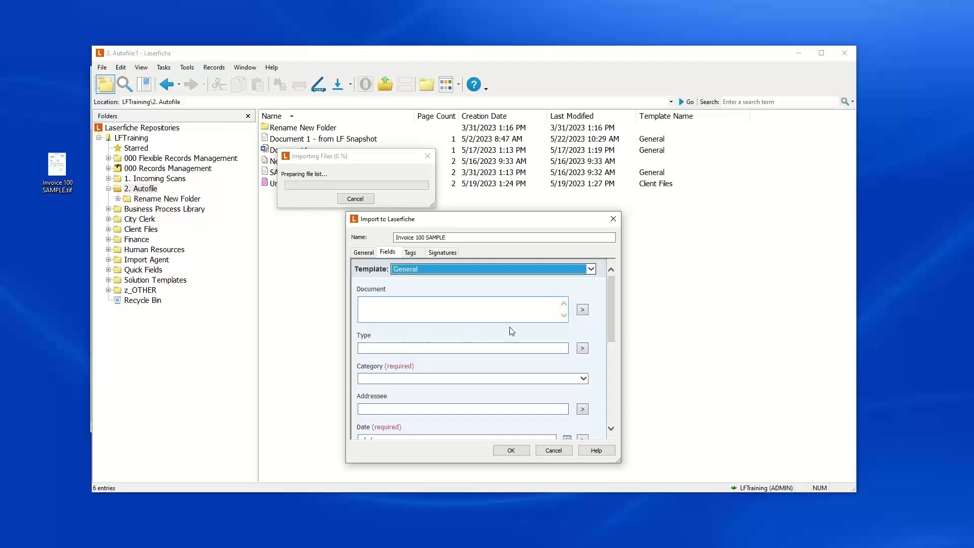
- Review the General template's fields, including the Category choices, and cancel the import of the invoice
mouse_move(610, 290)
mouse_down()
mouse_move(611, 335)
mouse_move(610, 294)
mouse_up()
click(372, 305)
click(585, 379)
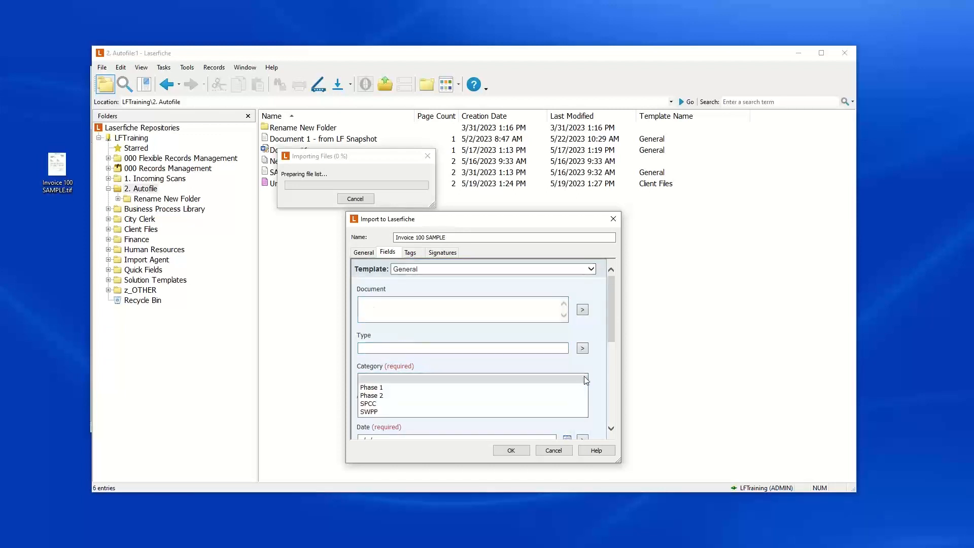
click(587, 381)
drag(611, 323, 612, 373)
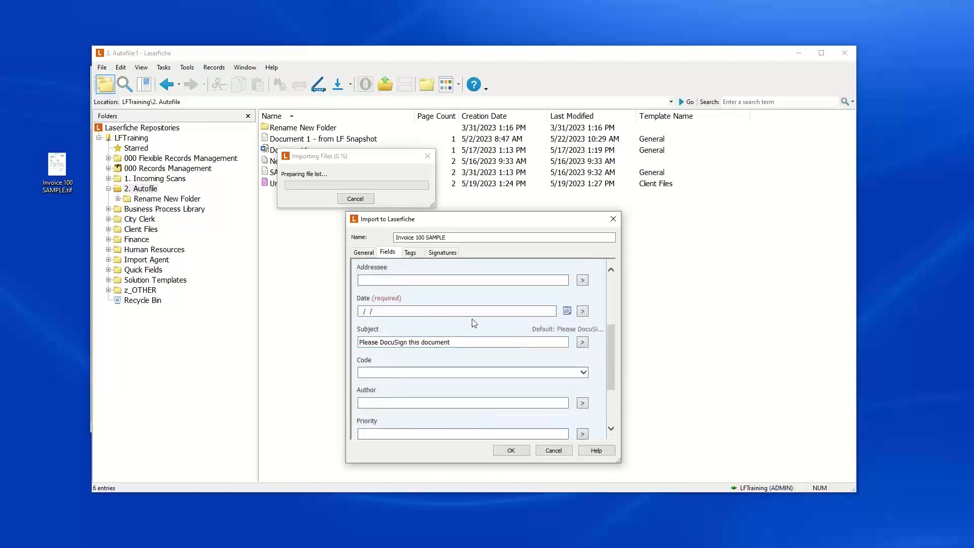
scroll(532, 363, down, 2)
scroll(532, 362, down, 2)
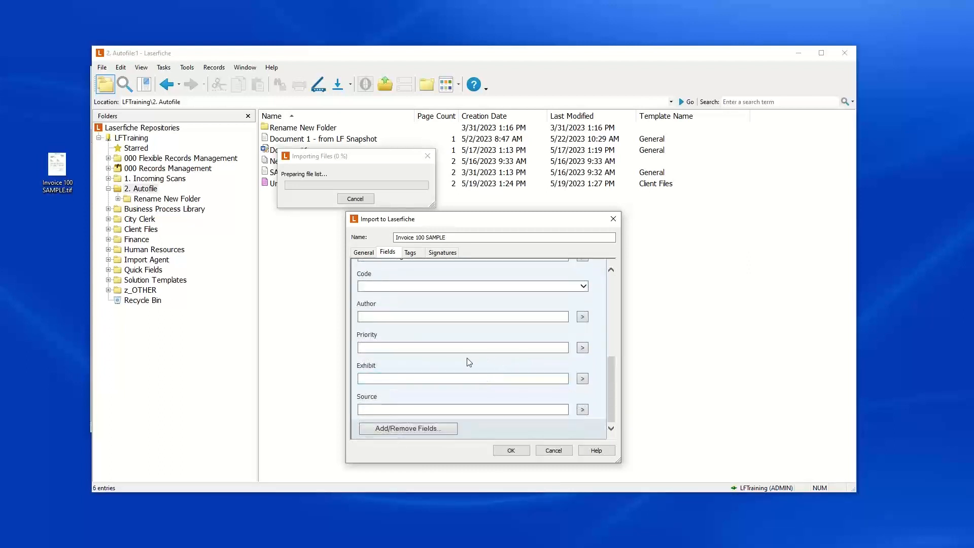
scroll(610, 373, up, 5)
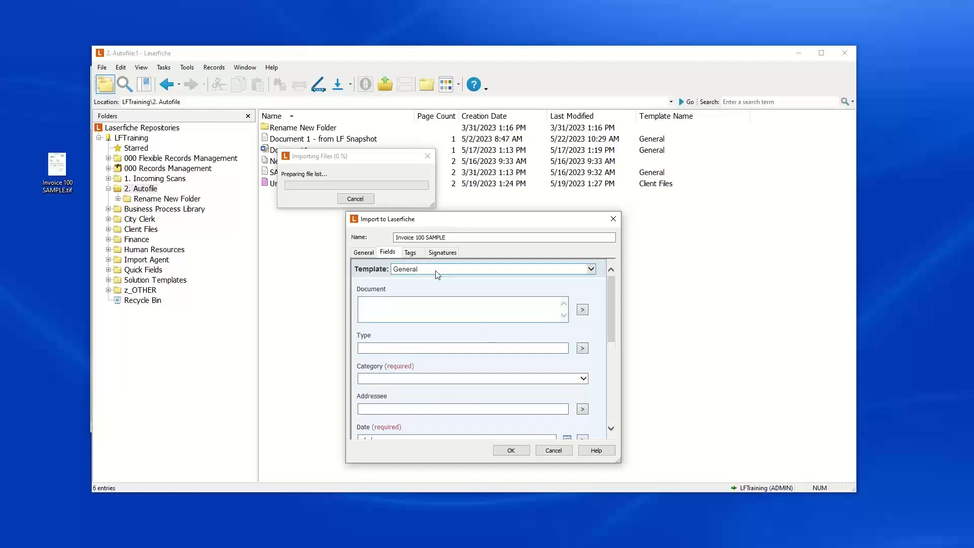
click(551, 453)
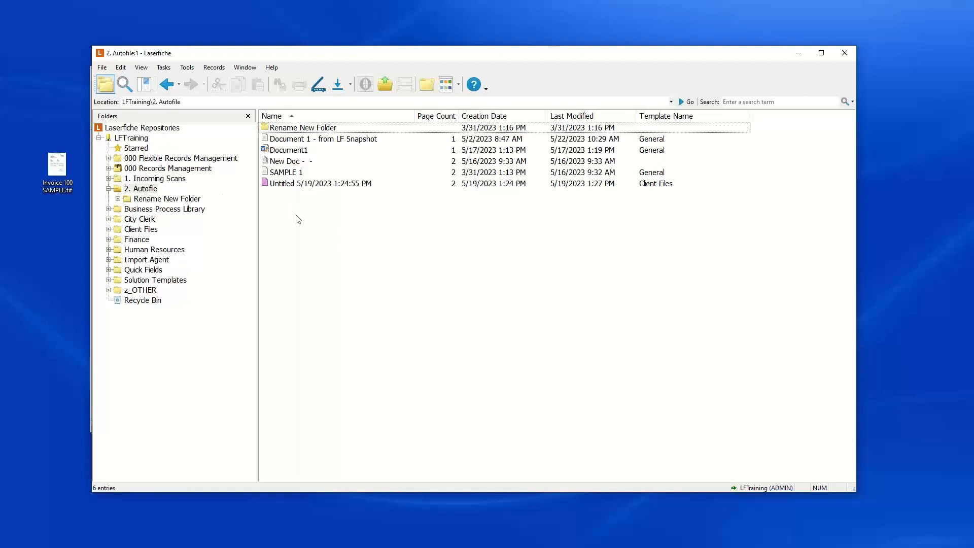
- Open the 1. Incoming Scans folder and start importing SAMPLE 2.tif from the Client folder into it
click(152, 179)
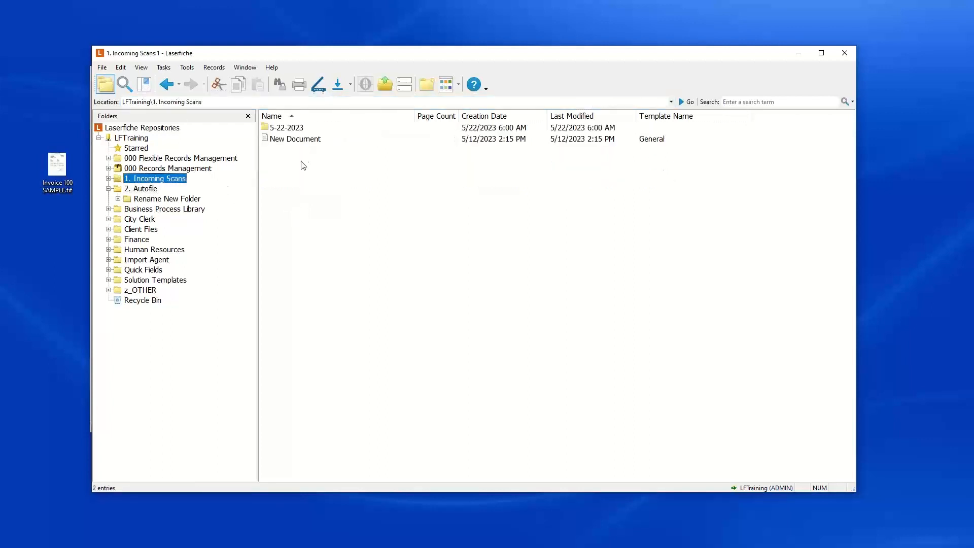
click(102, 67)
click(126, 145)
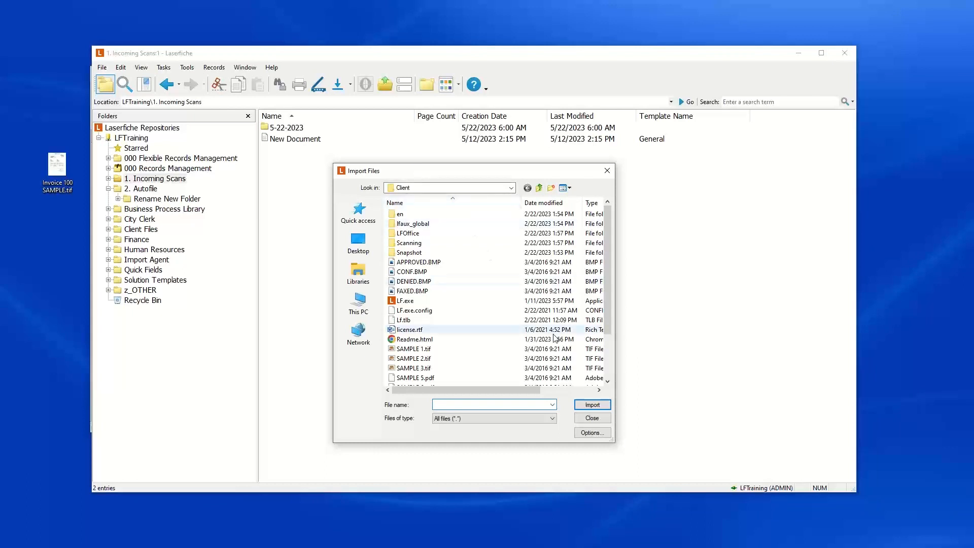
drag(608, 284, 612, 310)
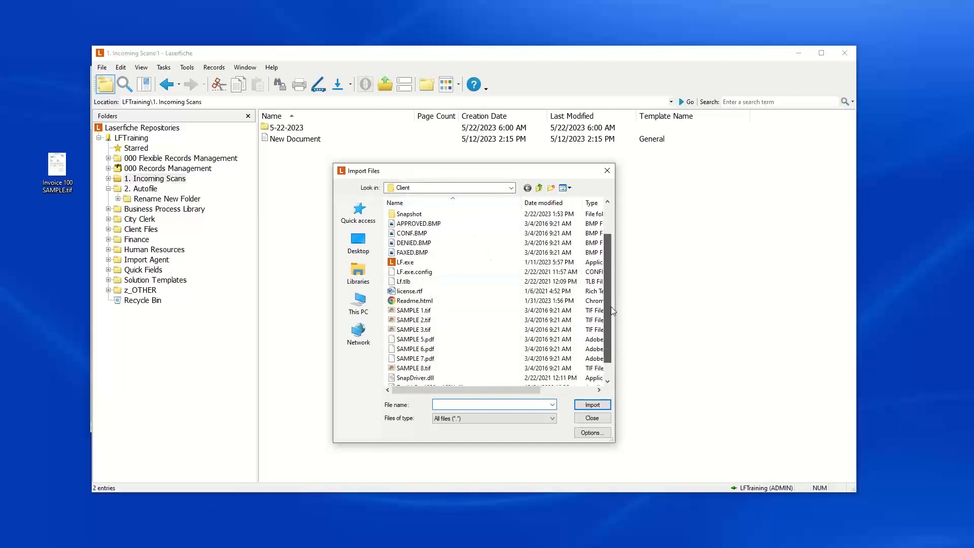
click(431, 311)
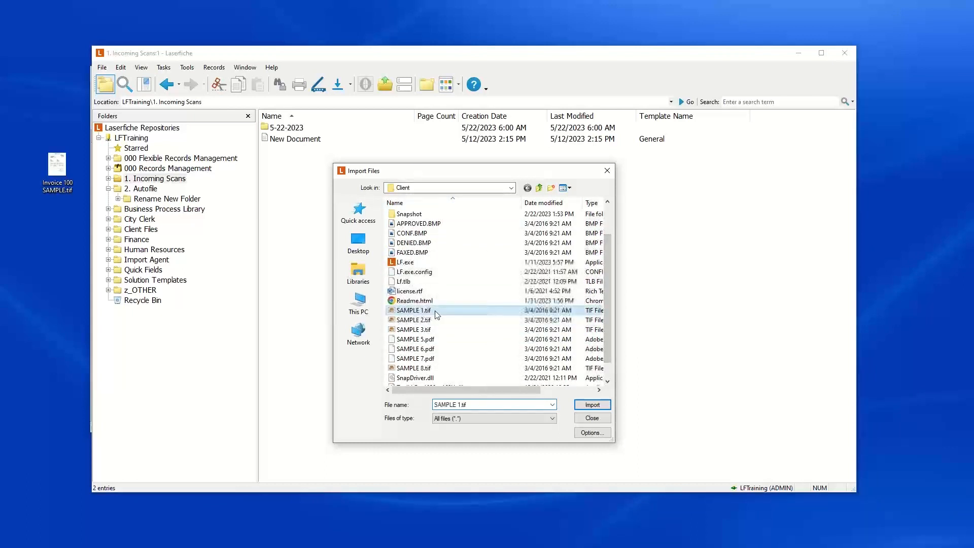
ctrl+click(411, 320)
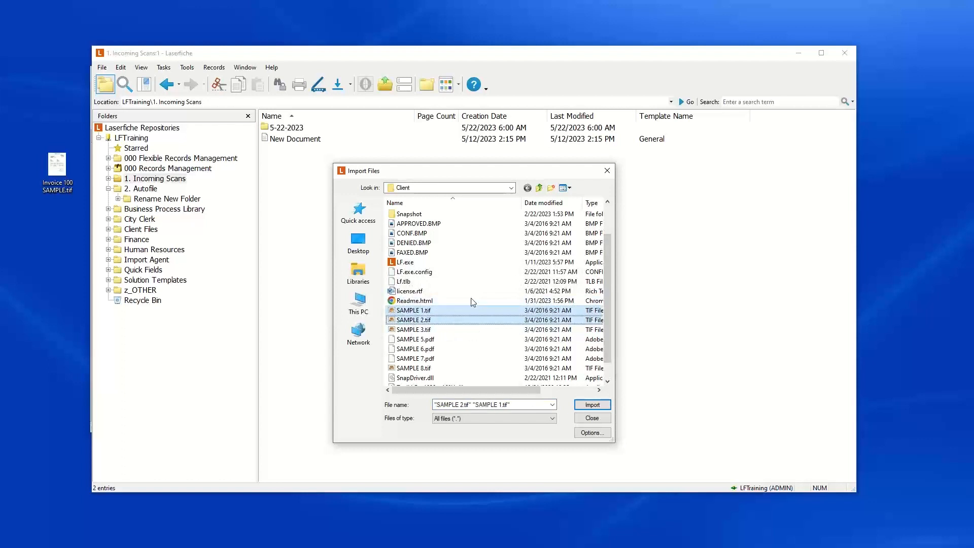
click(417, 320)
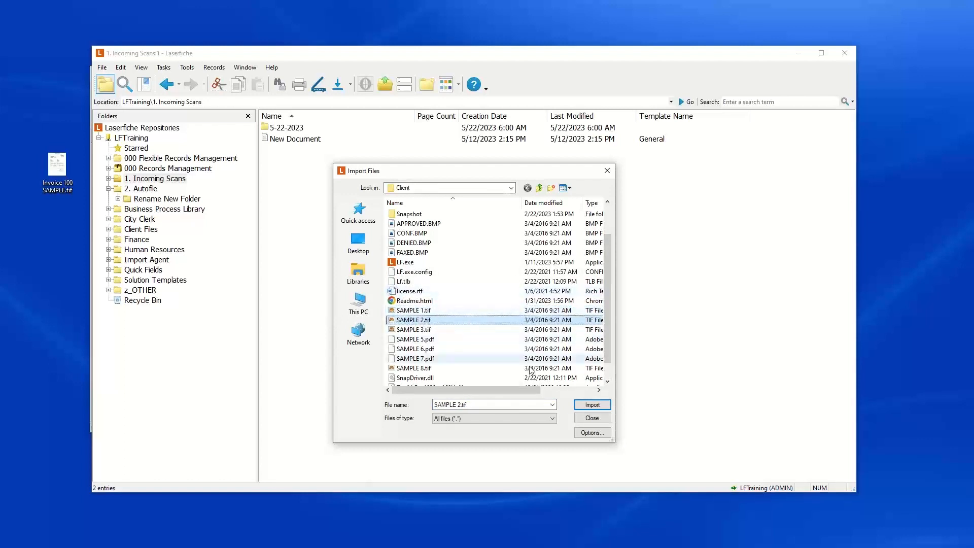
click(591, 405)
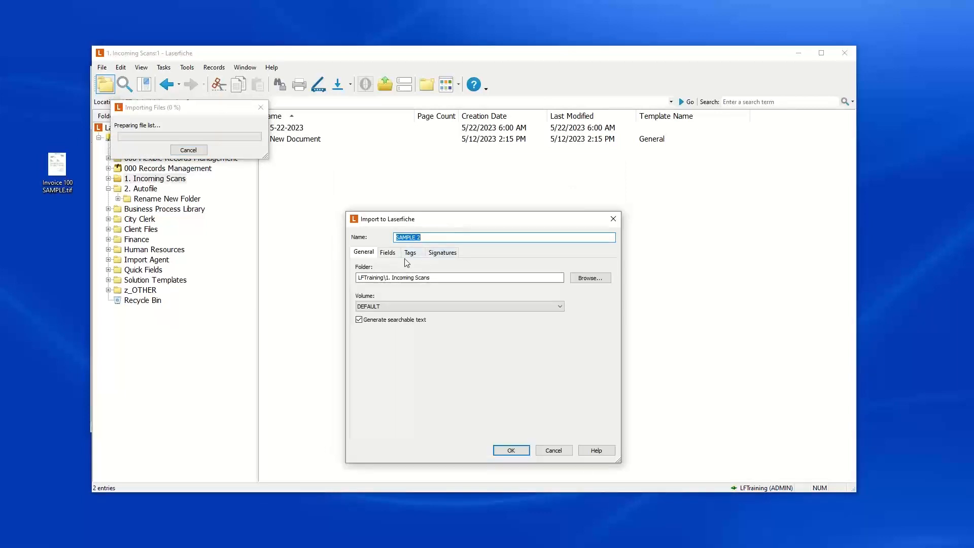
- Review the fields that can be added to SAMPLE 2, and complete its import without assigning a template or fields
click(389, 252)
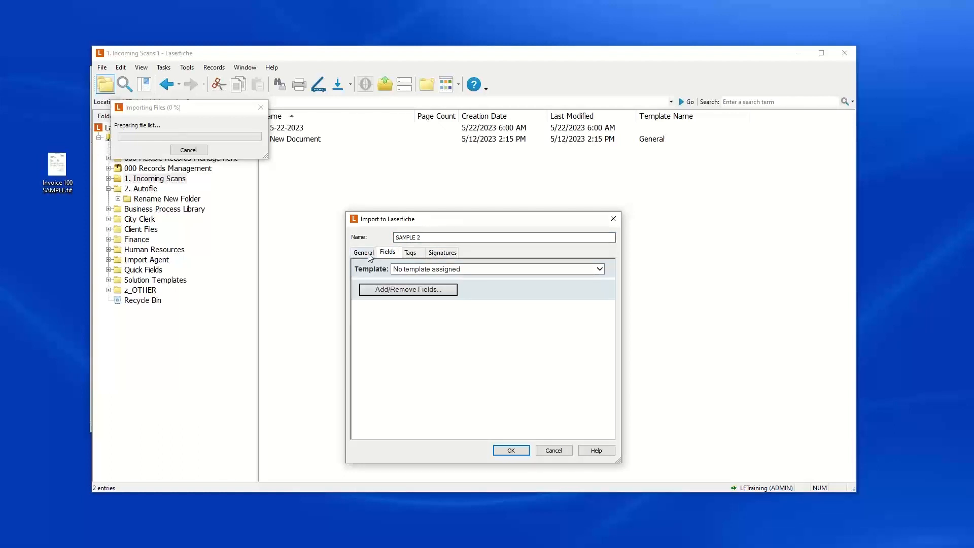
click(409, 292)
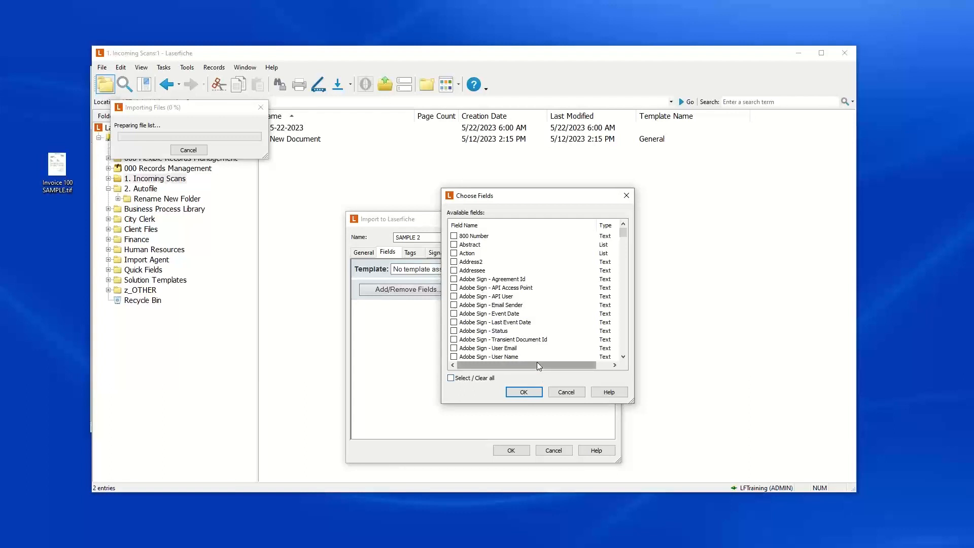
click(566, 393)
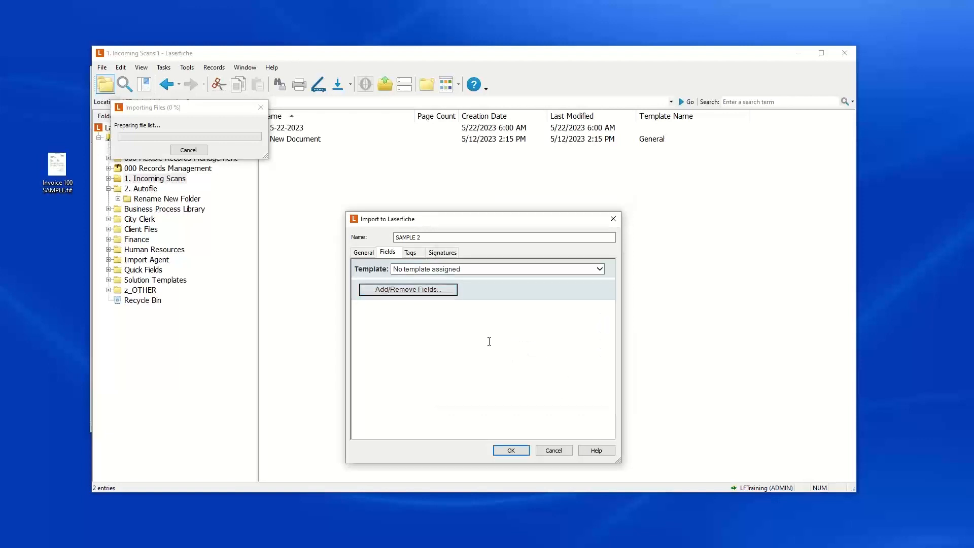
click(364, 252)
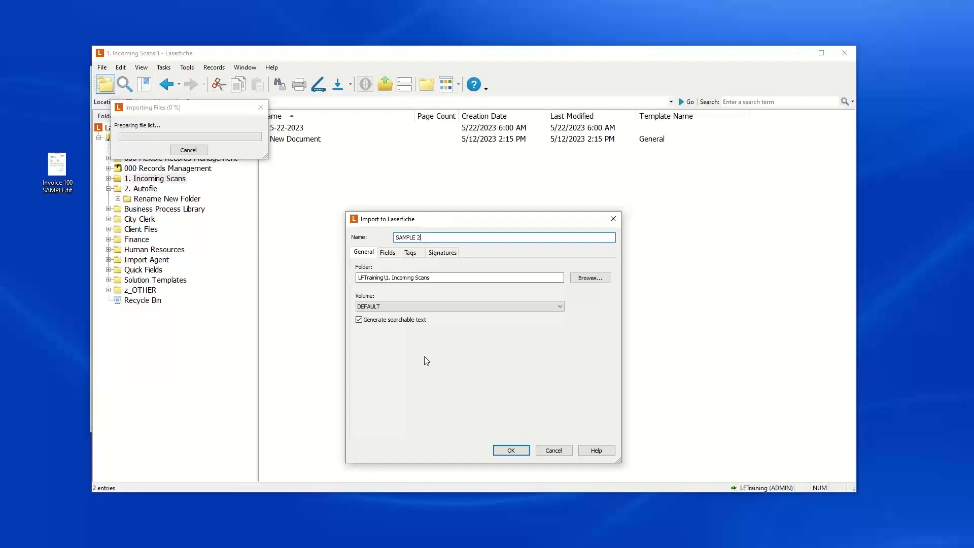
click(510, 450)
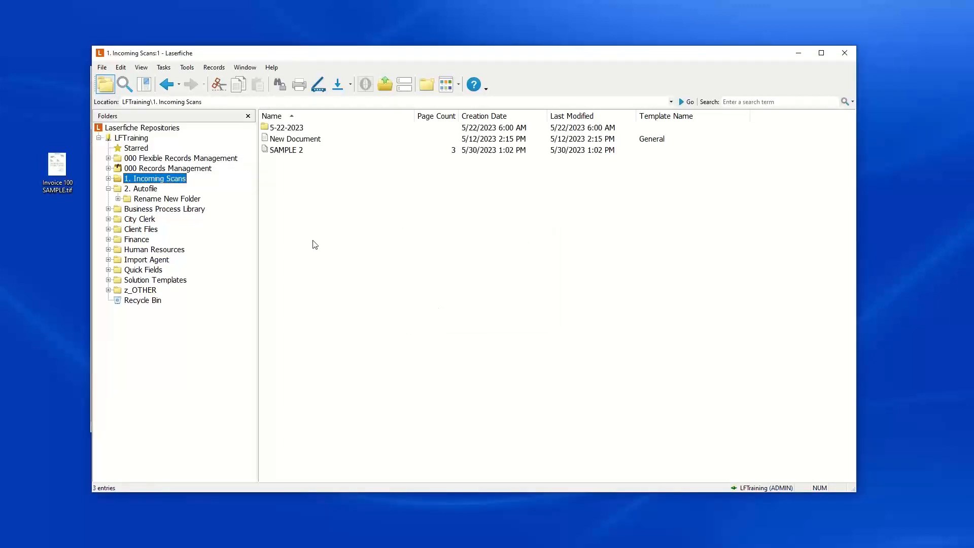
- Open the imported document SAMPLE 2 from 1. Incoming Scans and display its page 2
click(277, 151)
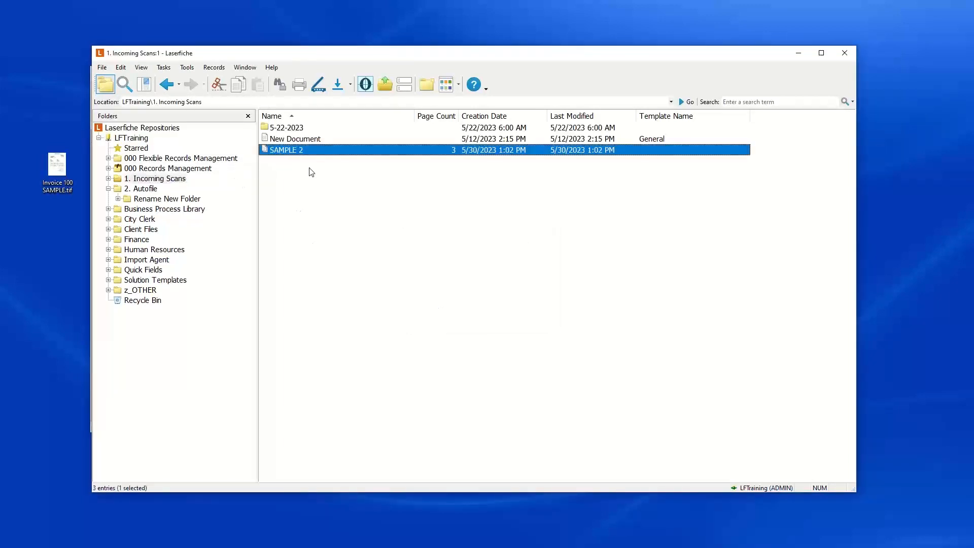
double_click(288, 151)
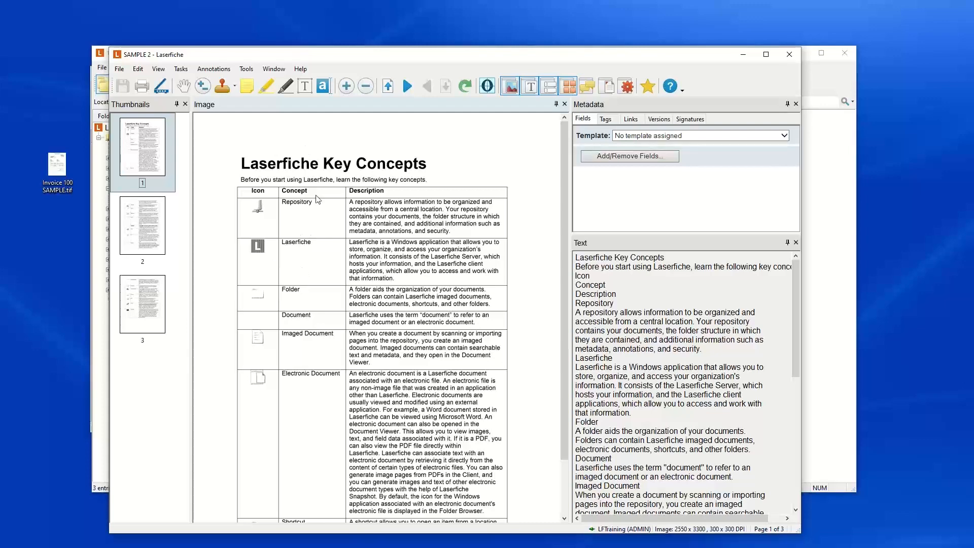
click(144, 225)
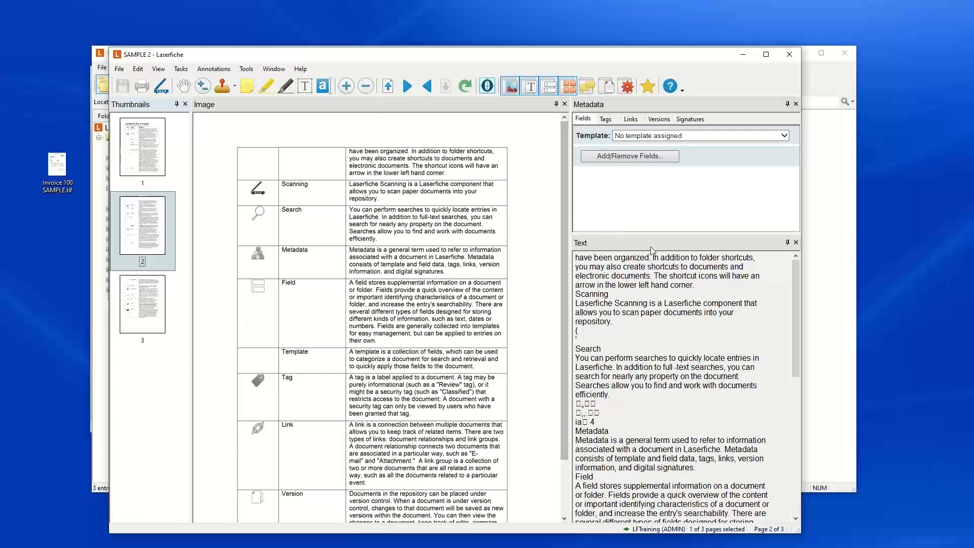
- Enlarge the Metadata pane at the expense of the Text pane, and hide the Text pane
drag(653, 233, 653, 307)
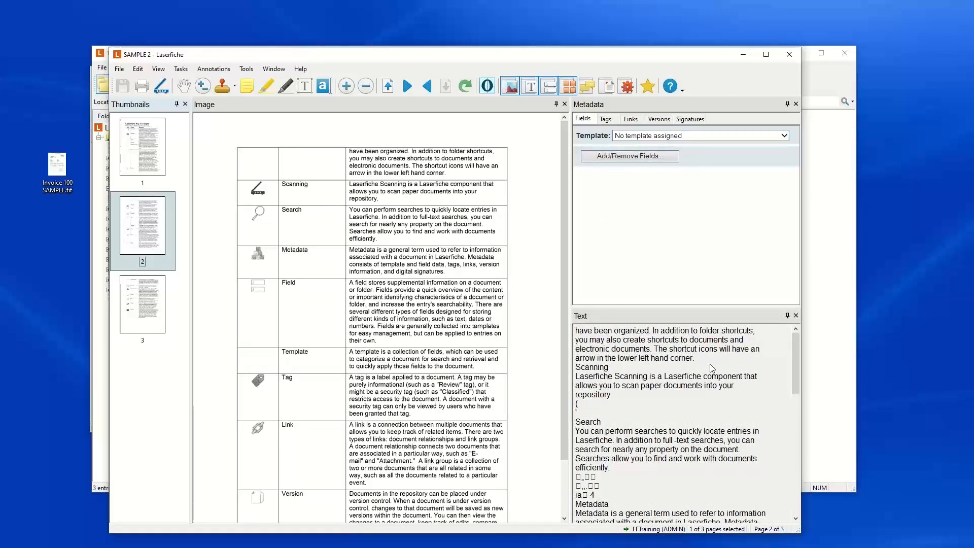
click(796, 328)
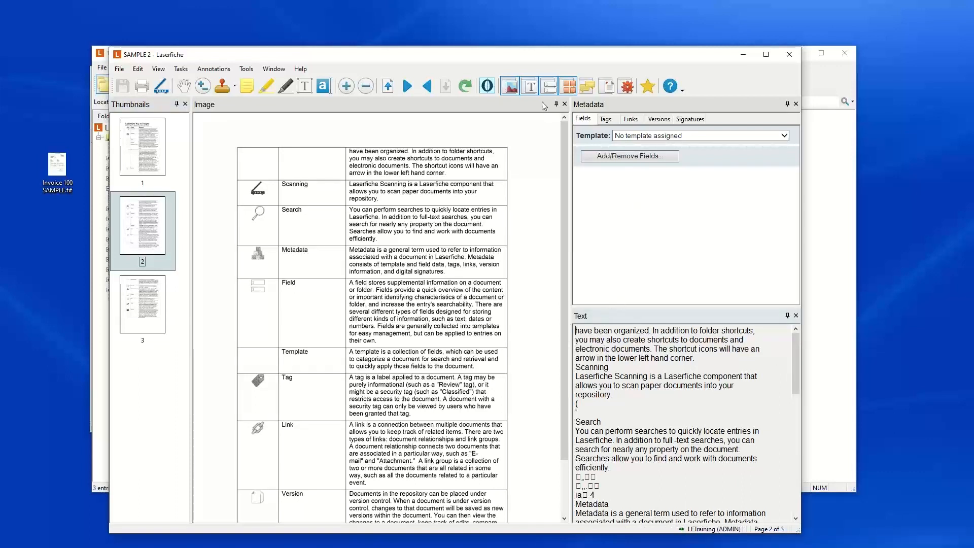
click(529, 86)
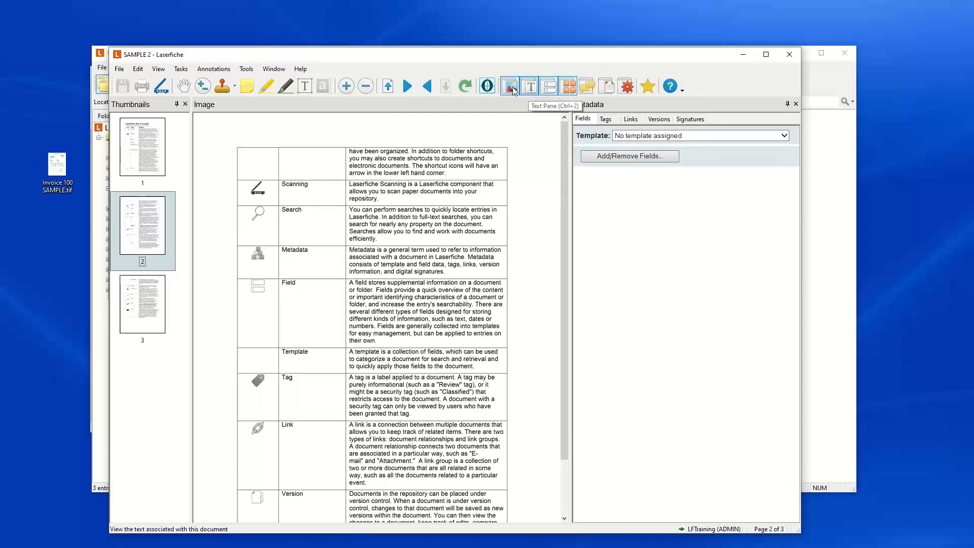
- Draw a redaction over the first table row of page 2 and set its fill color to white
click(287, 89)
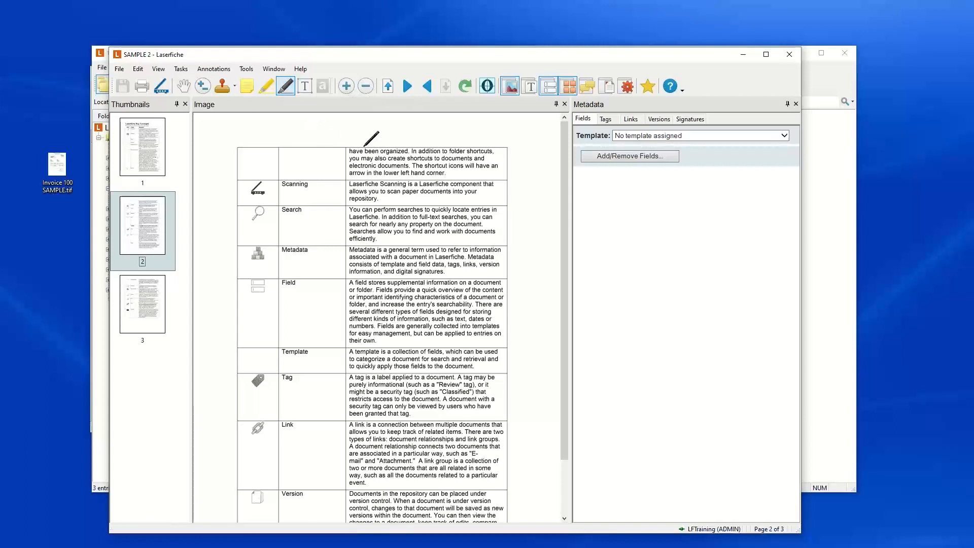
drag(226, 140, 521, 183)
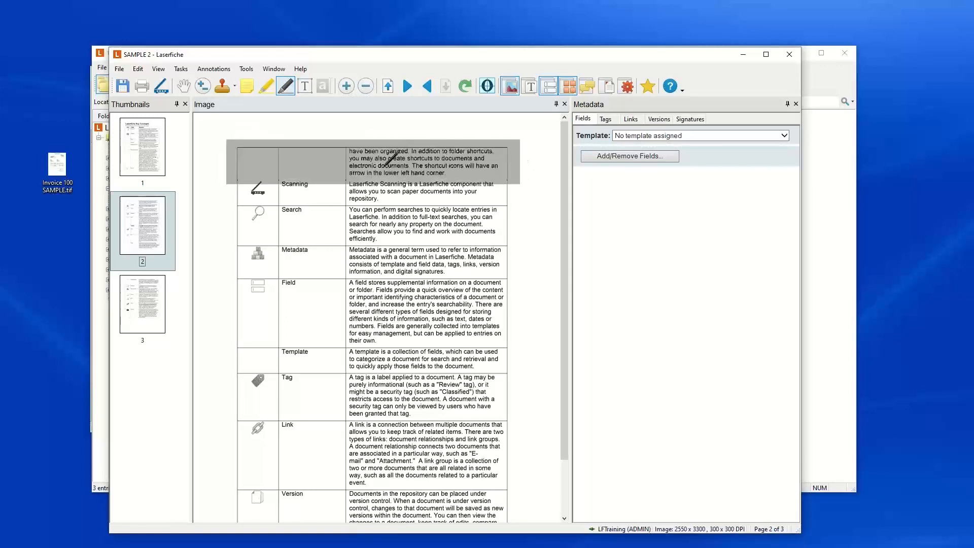
right_click(371, 170)
click(391, 173)
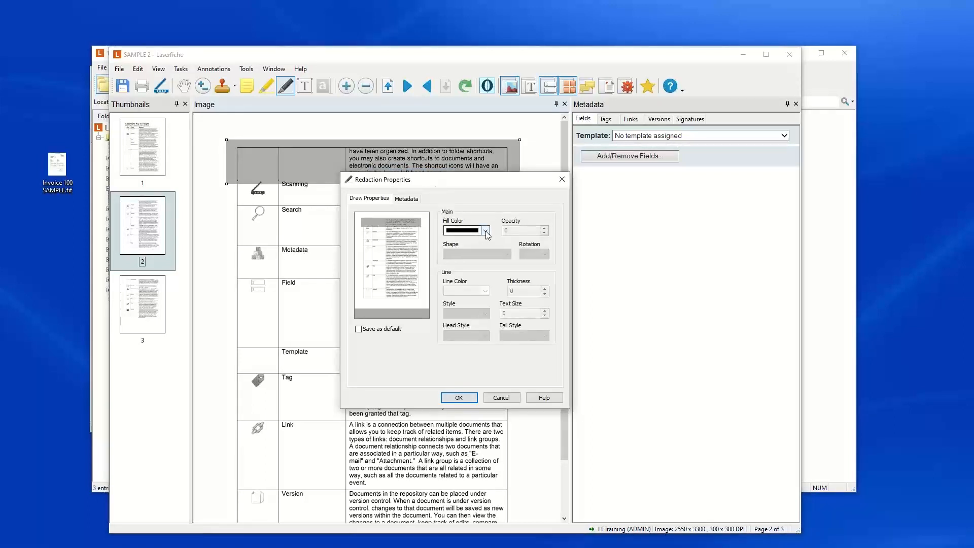
click(485, 231)
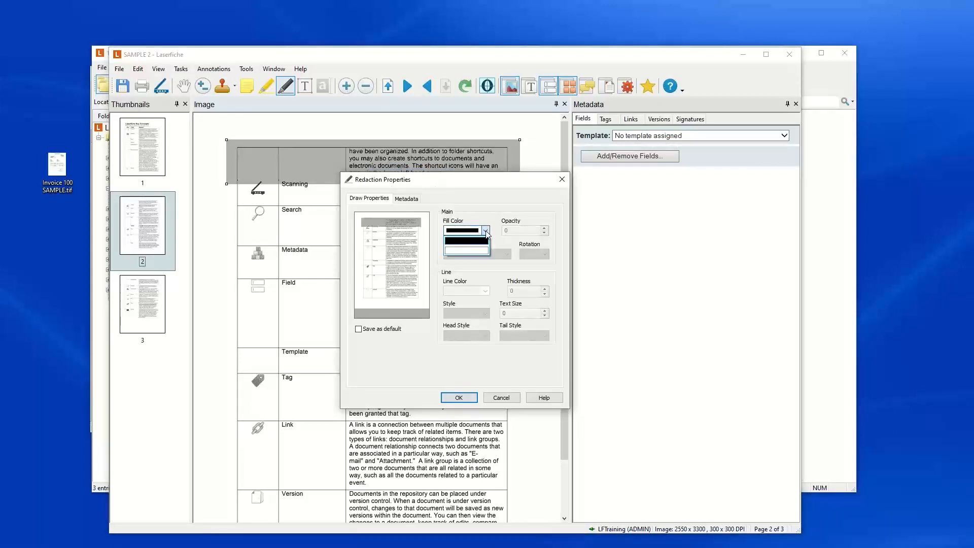
click(476, 252)
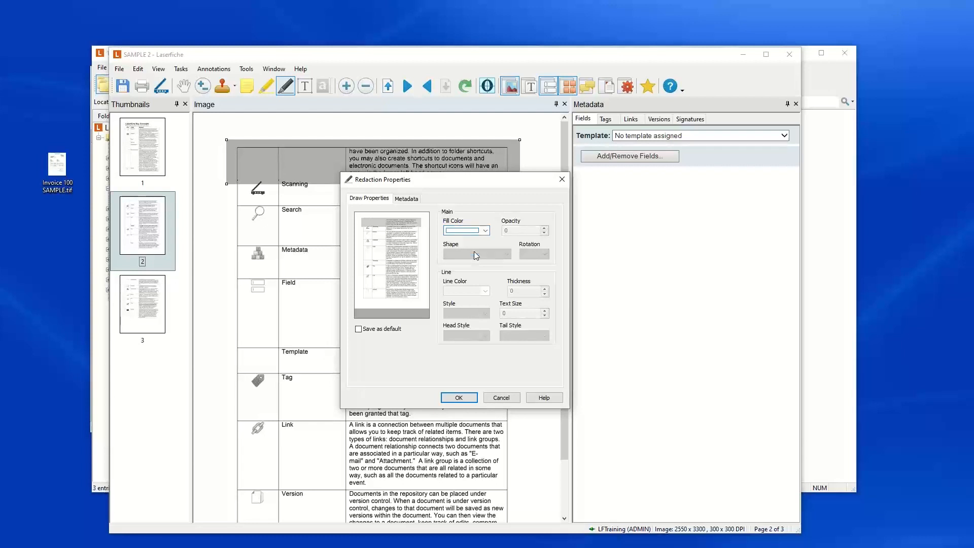
click(460, 397)
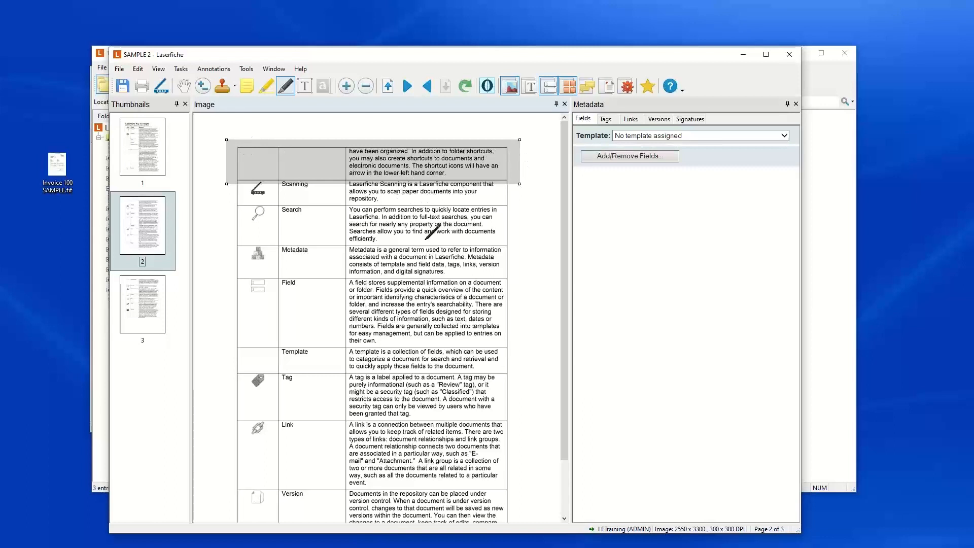
- Highlight the Search row on page 2 in yellow, and review the highlight's fill color choices without changing the color
click(266, 86)
mouse_move(228, 203)
mouse_down()
mouse_move(519, 225)
mouse_move(503, 237)
mouse_up()
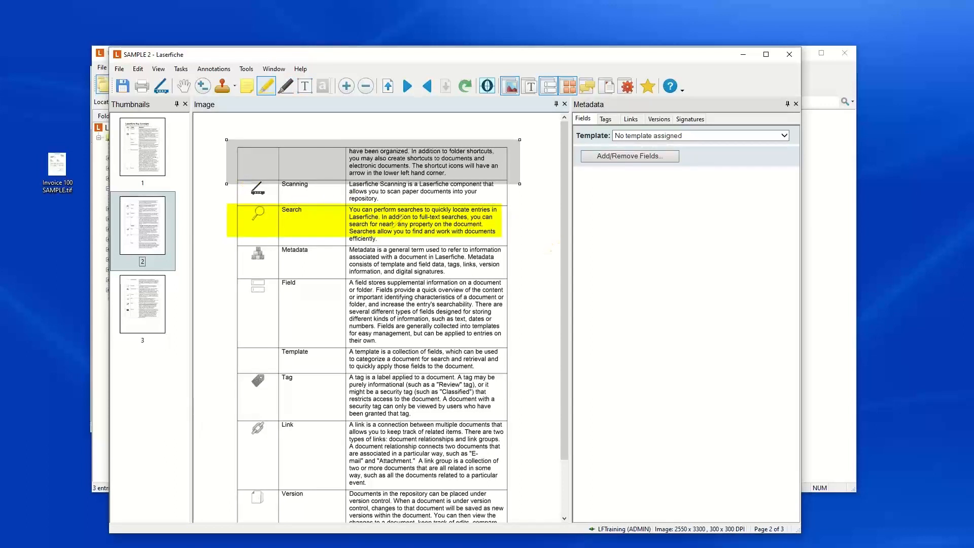
double_click(413, 229)
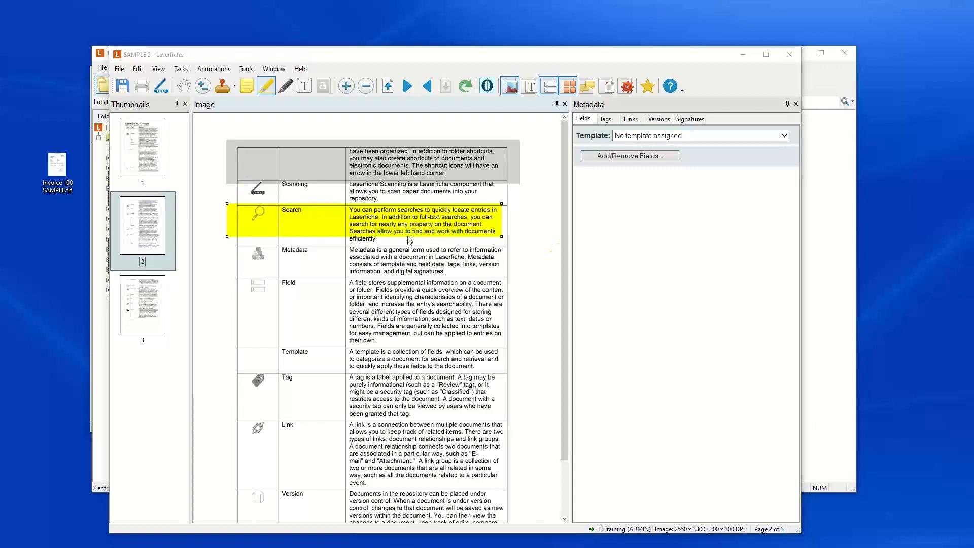
click(471, 231)
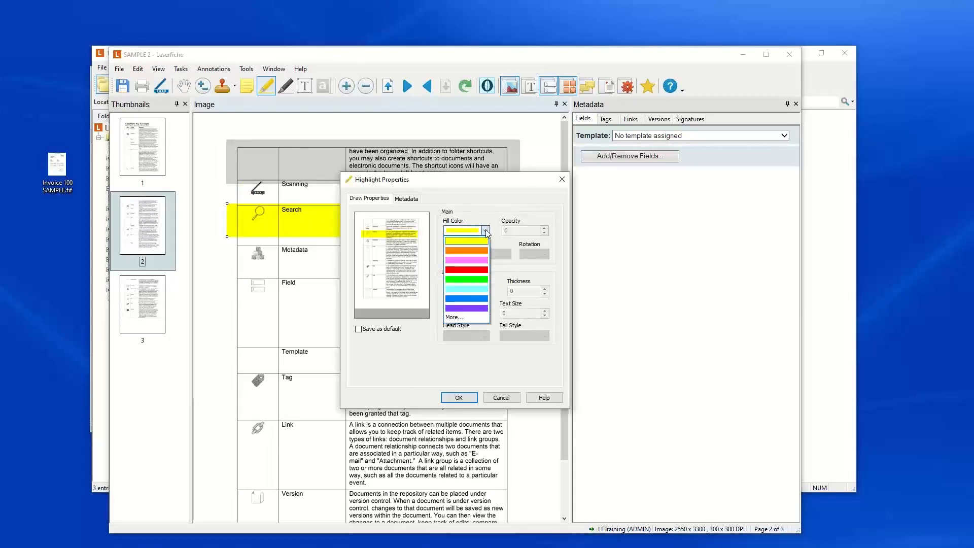
click(515, 204)
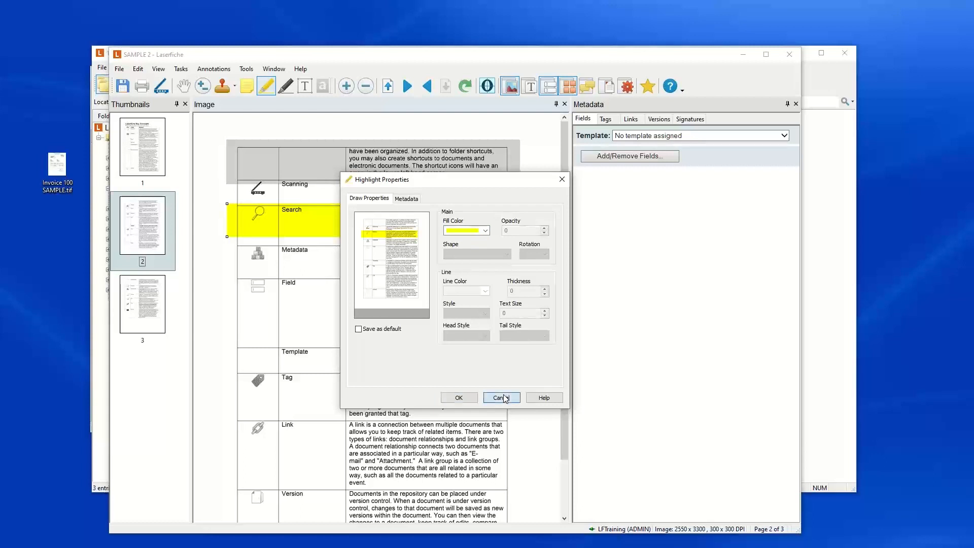
click(501, 398)
- Review the deletion options for the Search row's highlight and cancel the deletion
right_click(349, 228)
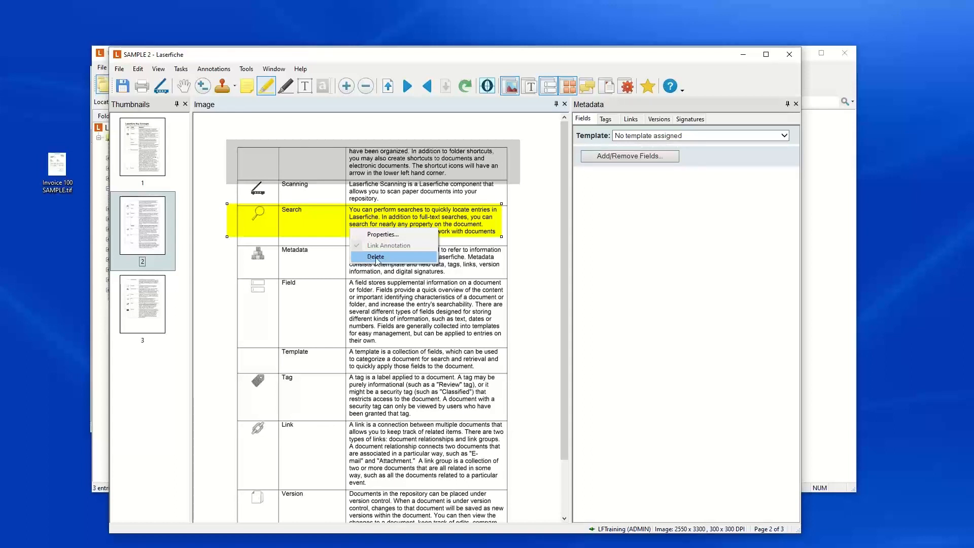
click(376, 256)
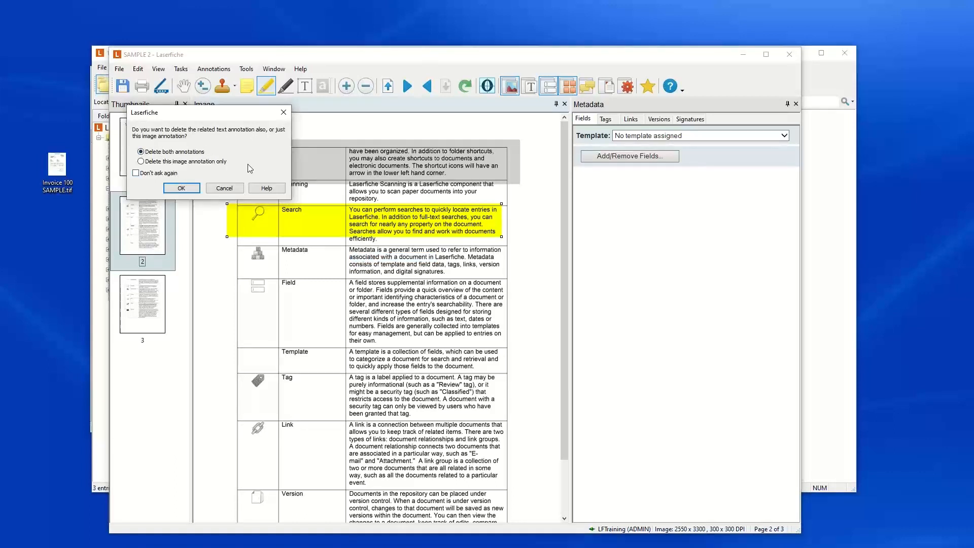
click(224, 188)
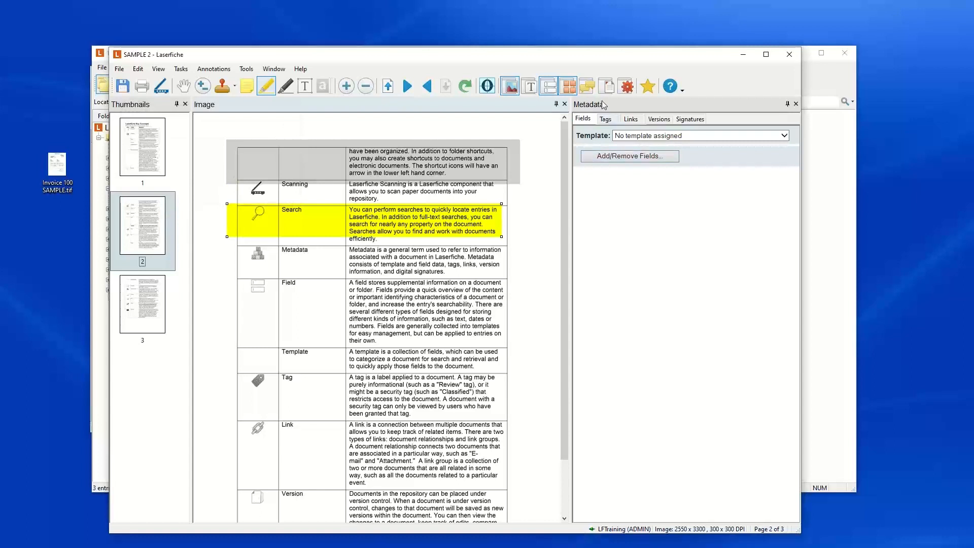
- With the Text pane temporarily shown, delete the first row's redaction from both the page image and the text
click(530, 88)
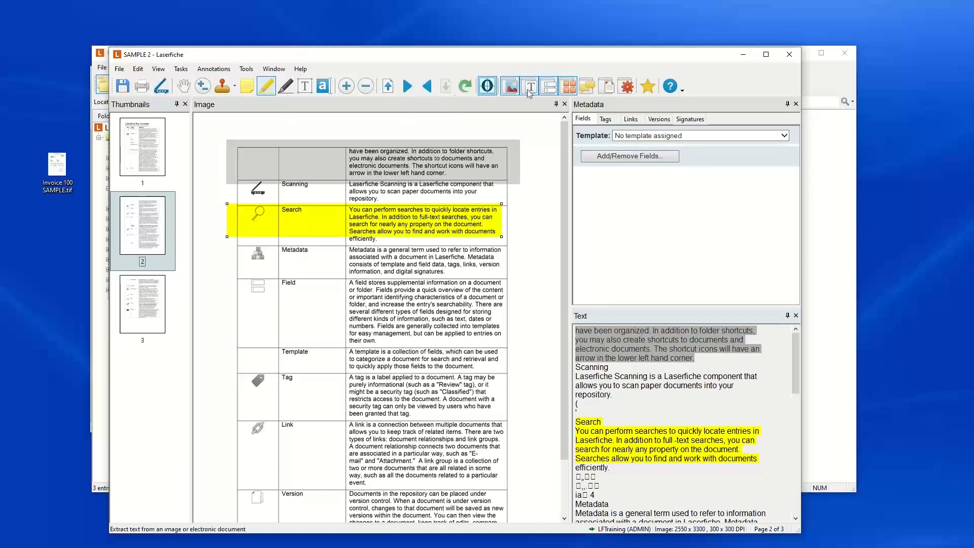
right_click(326, 164)
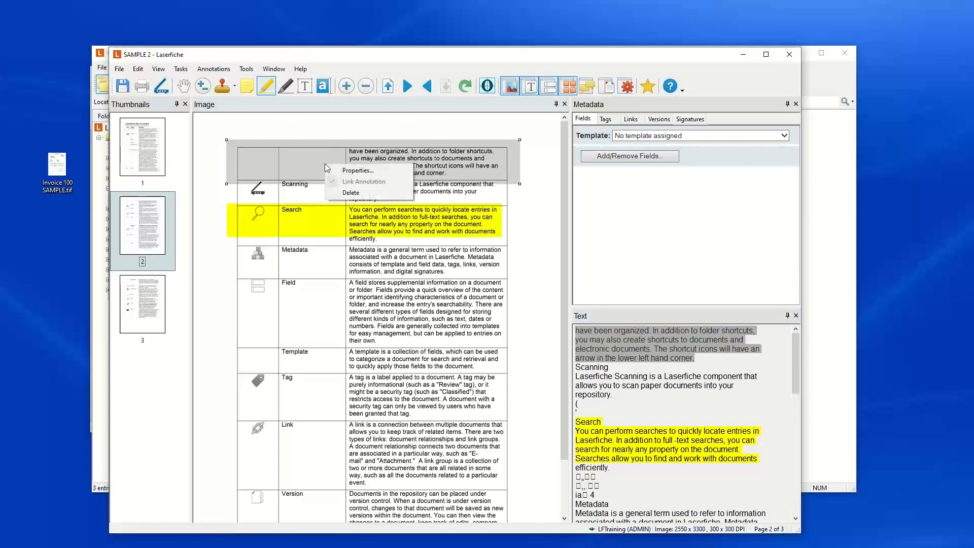
click(350, 193)
click(187, 189)
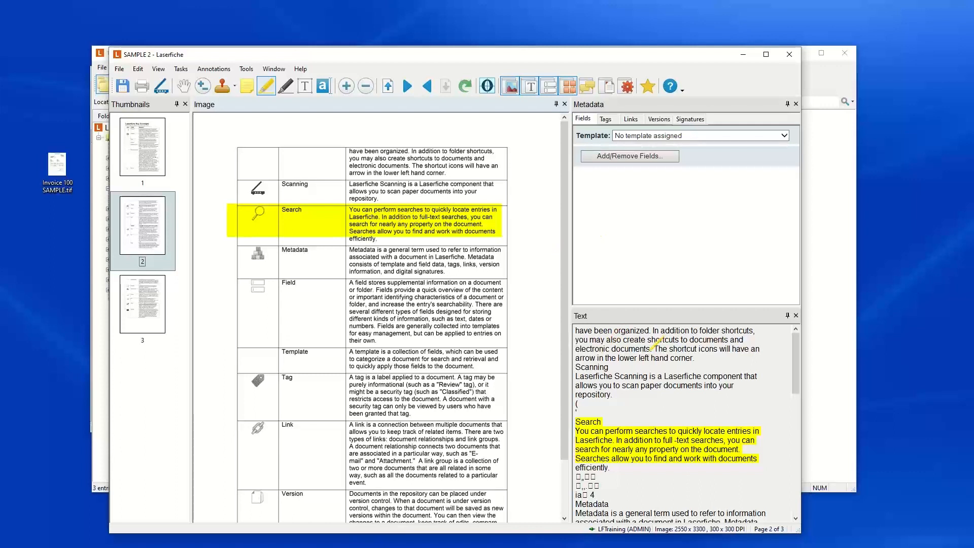
click(796, 315)
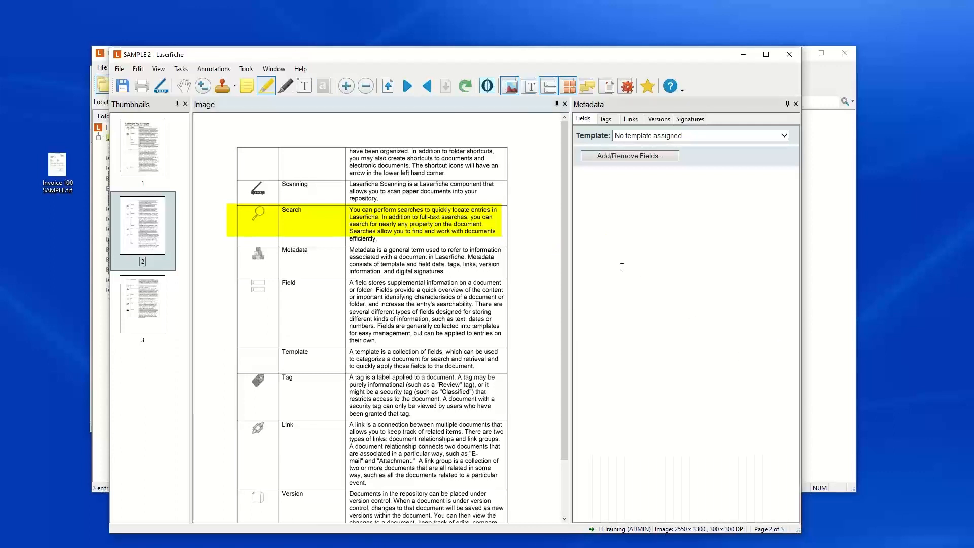
- Close the document and turn the Save document confirmation prompt back on in the client's options
click(791, 59)
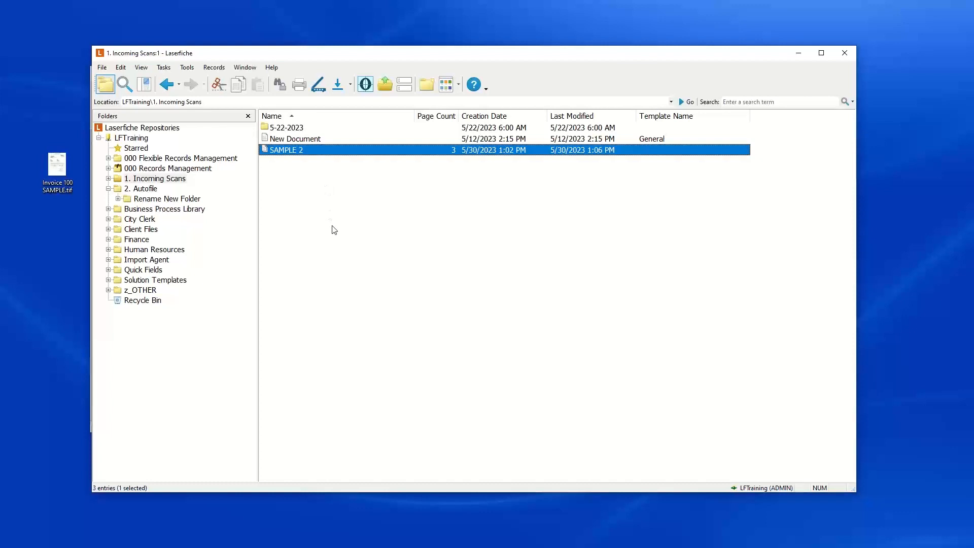
click(187, 67)
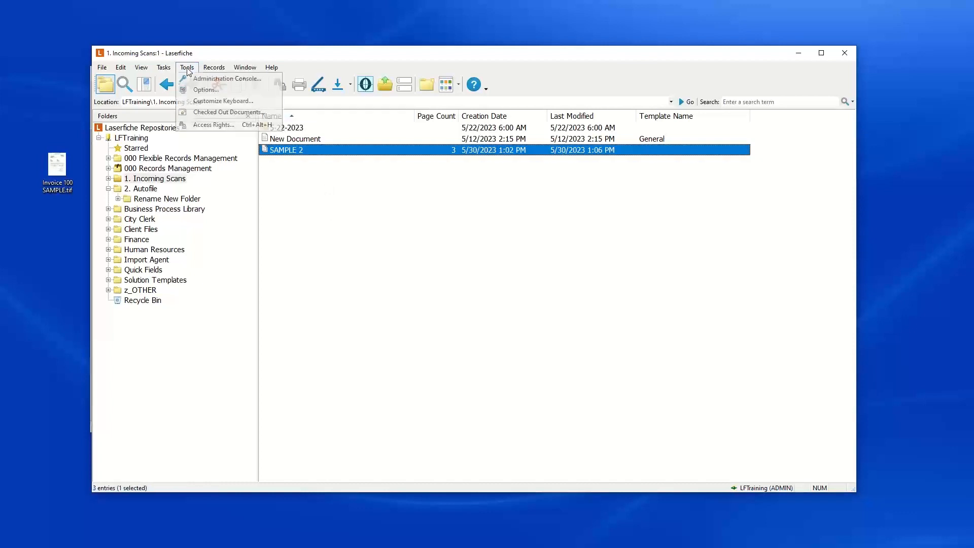
click(199, 90)
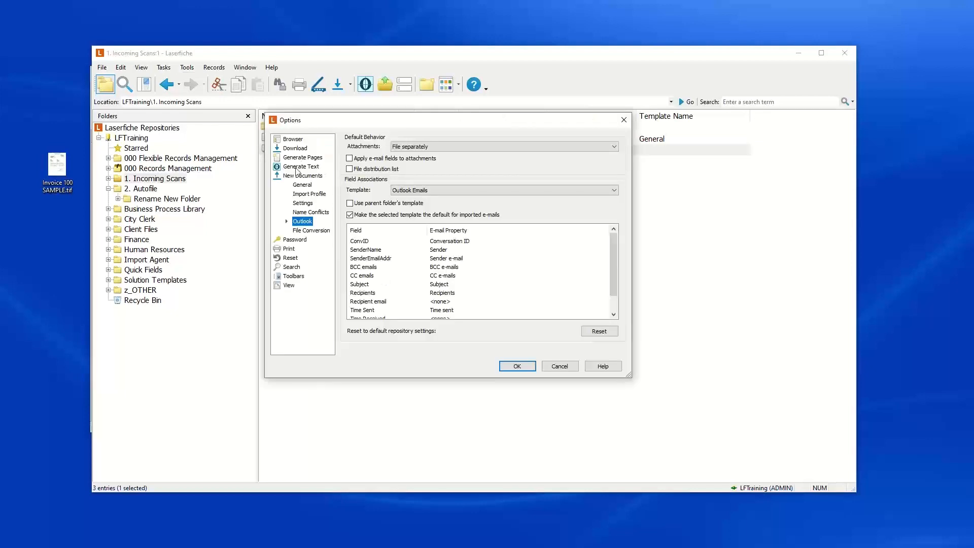
click(289, 258)
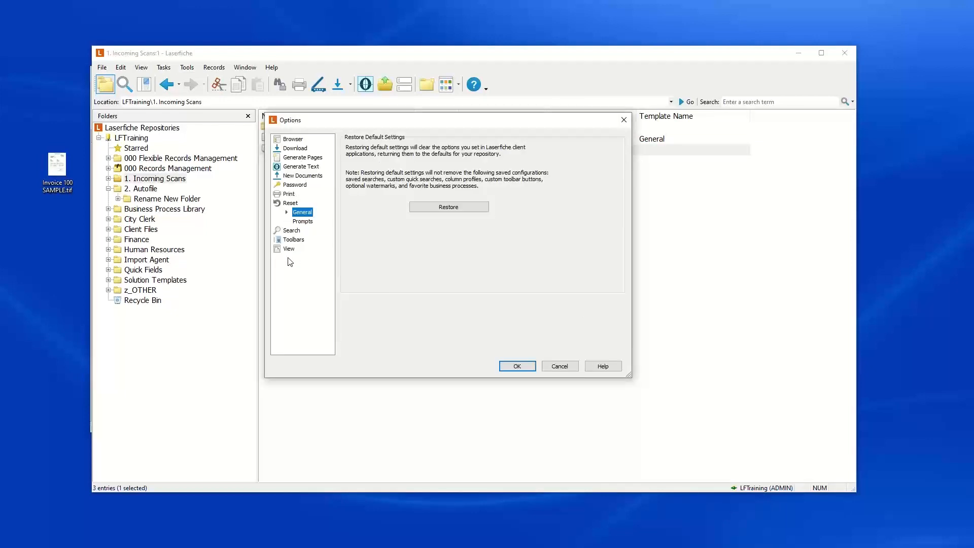
click(305, 222)
click(374, 177)
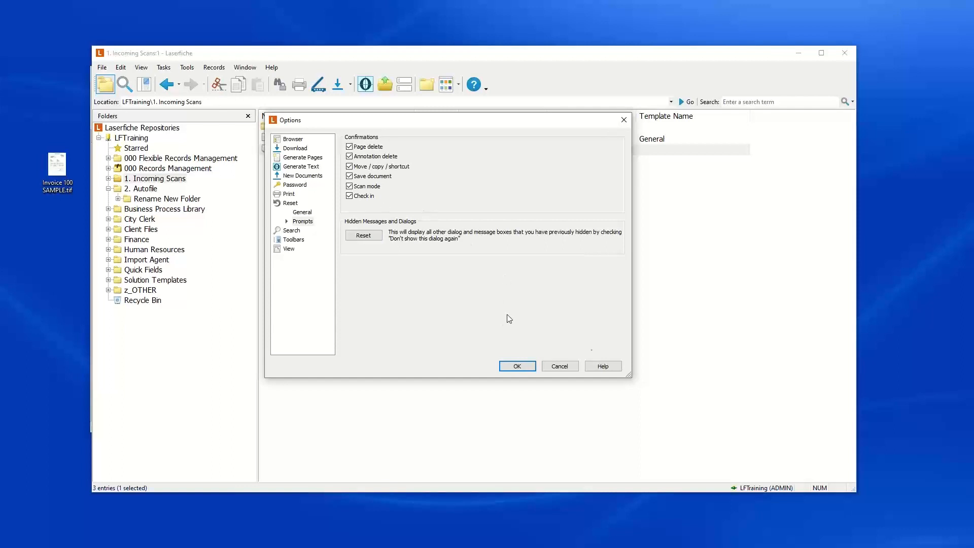
click(521, 370)
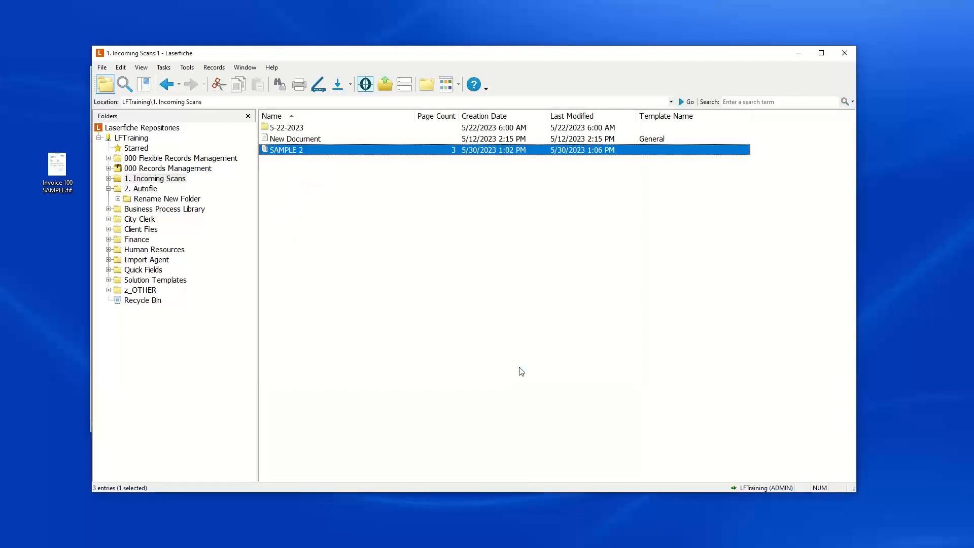
- Reopen SAMPLE 2, highlight the page 1 title and intro line in yellow, and cancel closing at the save prompt
double_click(287, 151)
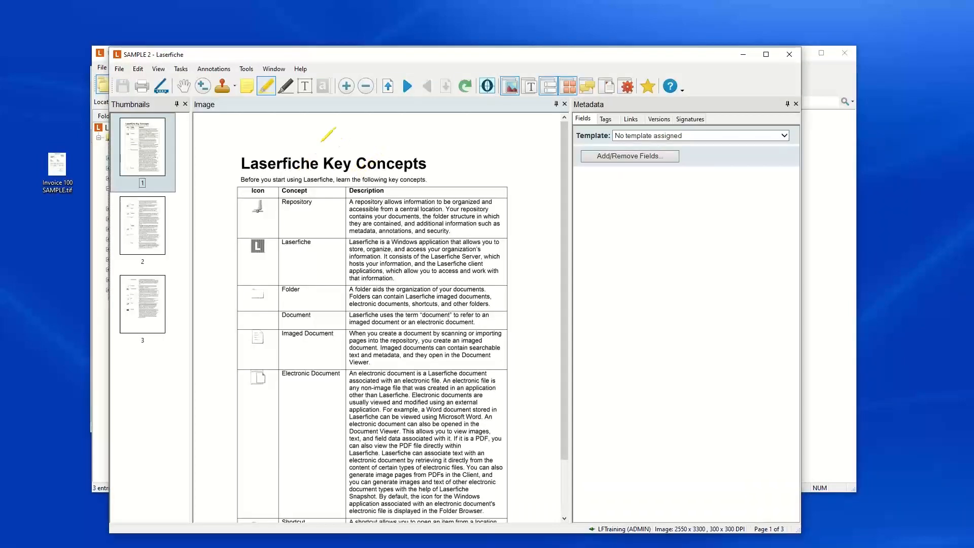
drag(227, 149, 442, 184)
click(790, 55)
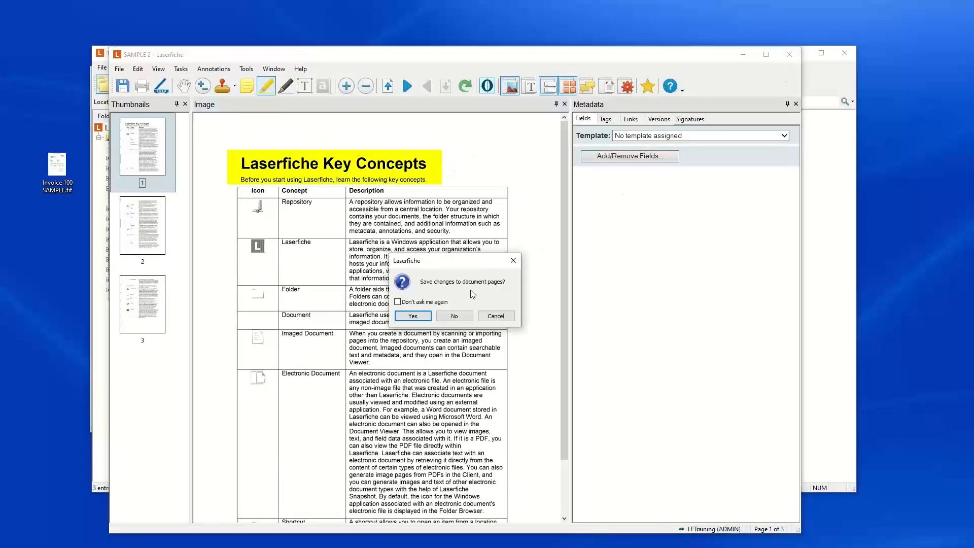
click(415, 318)
click(496, 317)
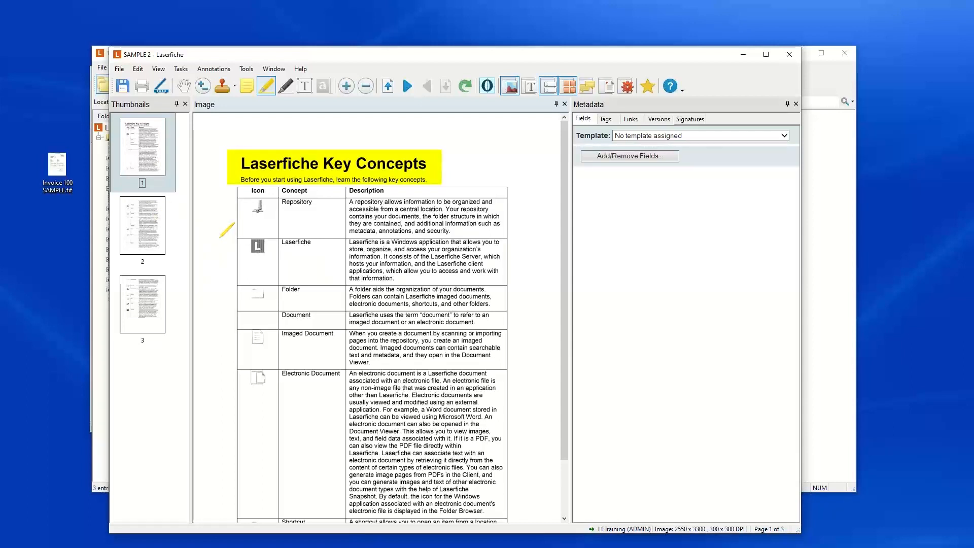
- Try to move page 2 ahead of page 1, and close SAMPLE 2 with its changes saved
drag(142, 229, 147, 152)
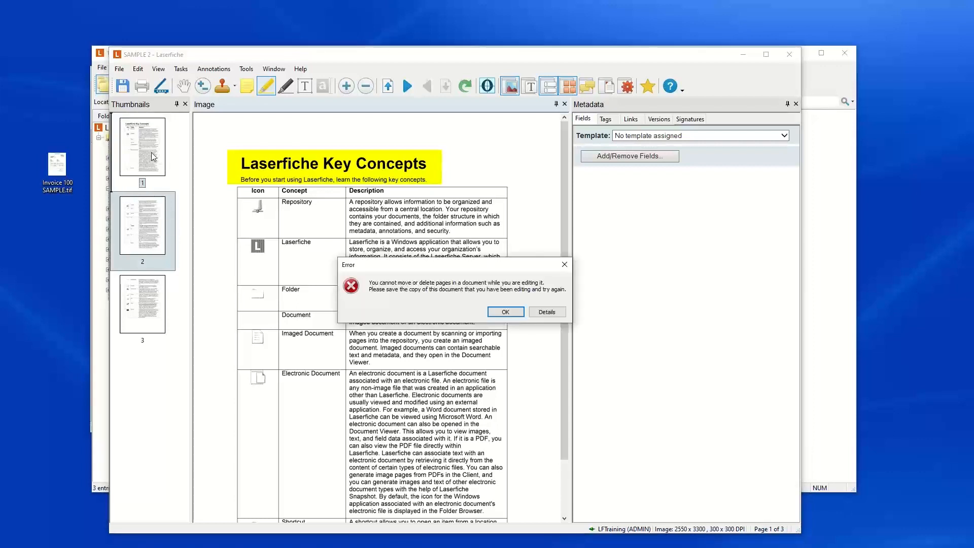
click(506, 312)
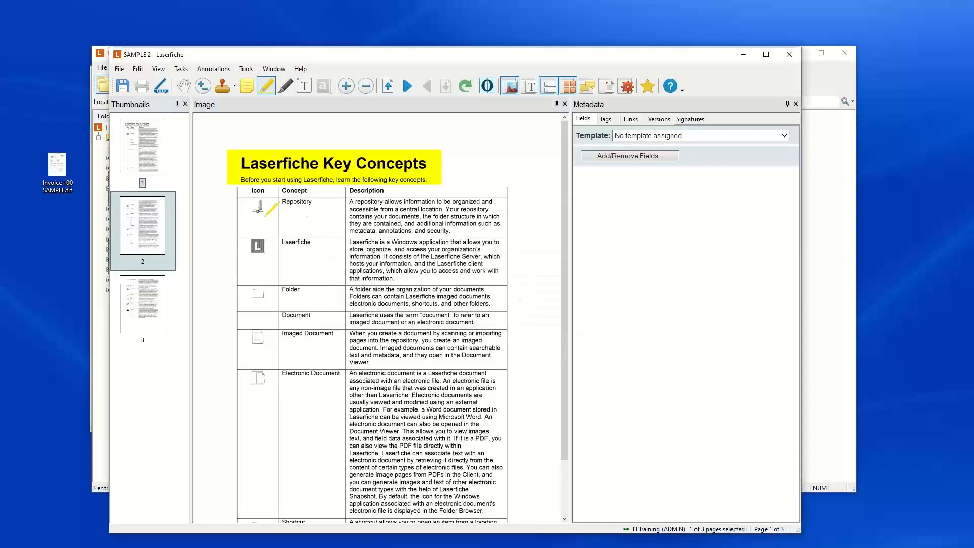
click(792, 57)
click(434, 313)
- Reopen SAMPLE 2 and move page 2 ahead of page 1, confirming the page move
double_click(291, 152)
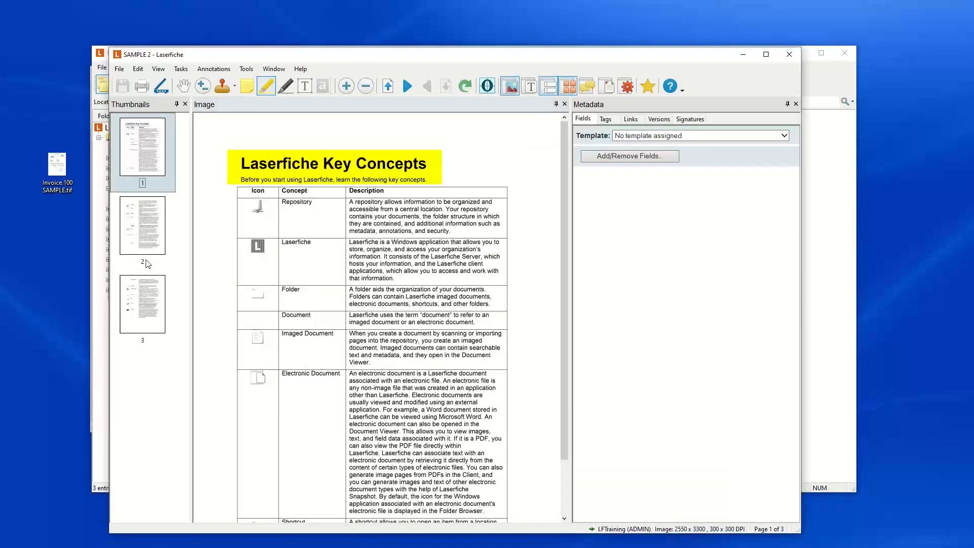
drag(147, 150, 148, 150)
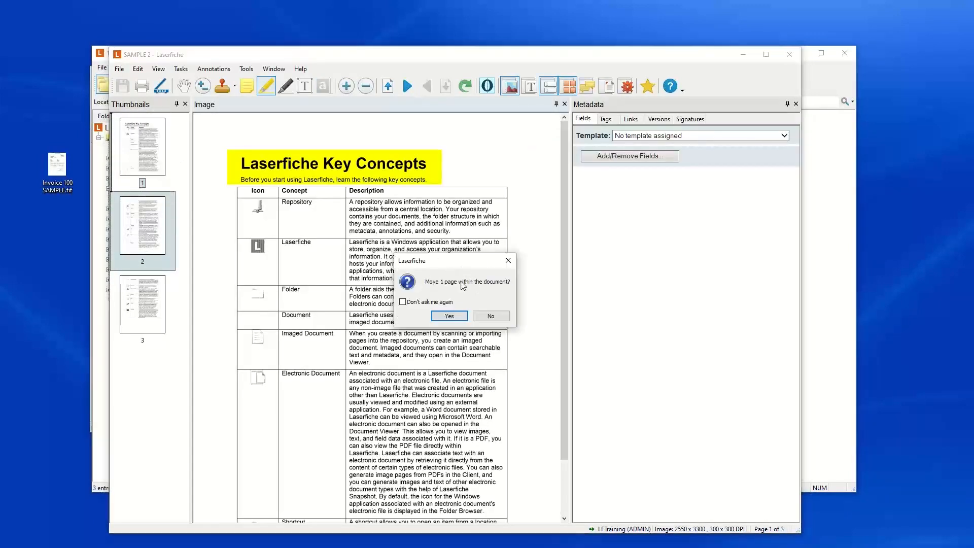
click(449, 315)
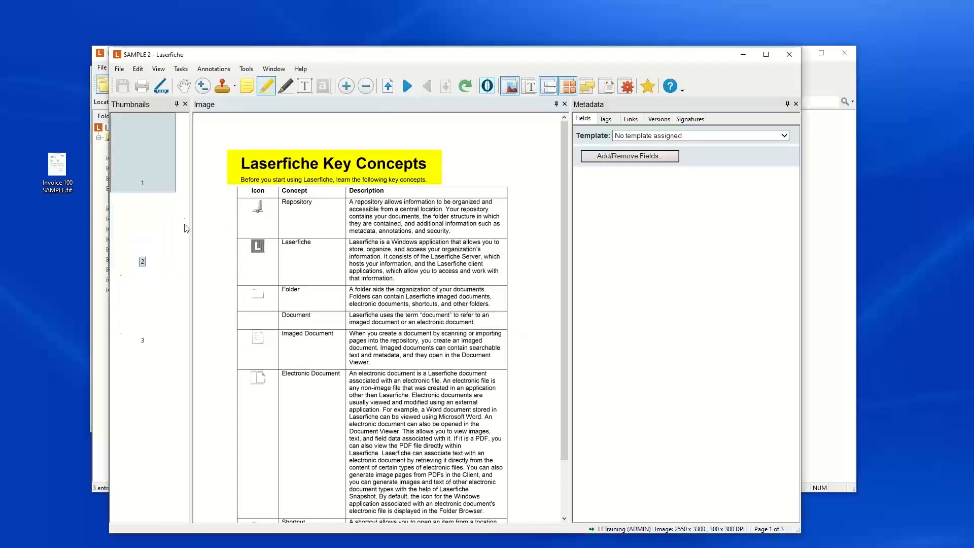
- Copy page 2 of SAMPLE 2 and review the paste option for New Document in the folder list without pasting
drag(323, 66, 579, 104)
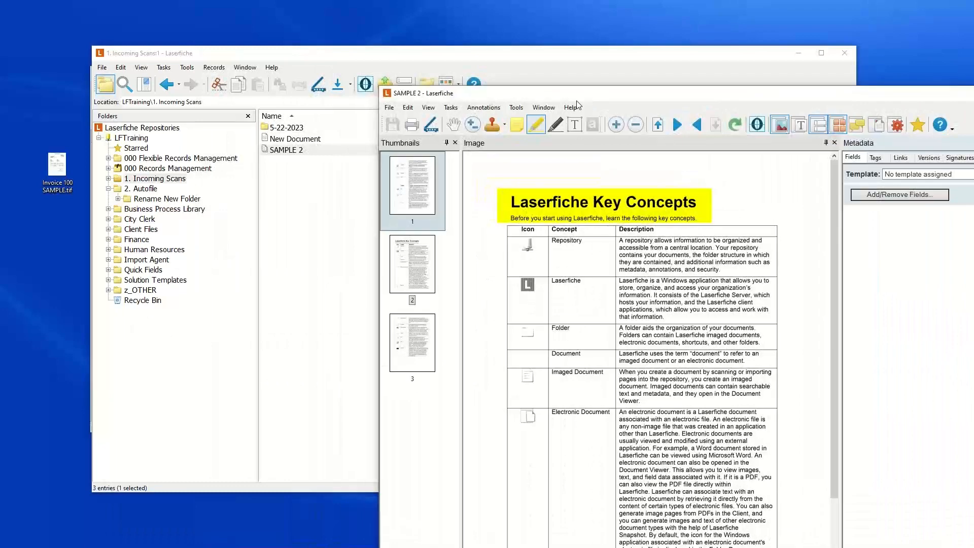
right_click(417, 265)
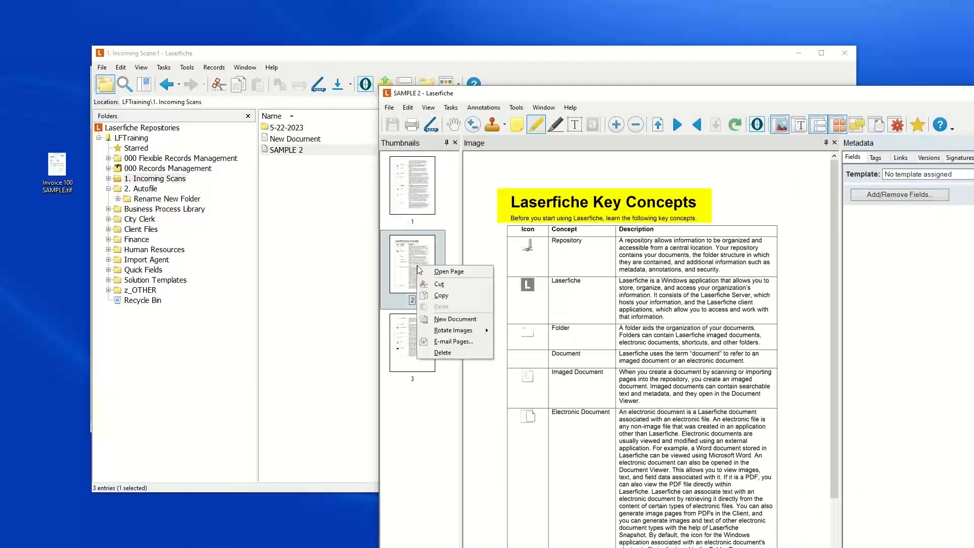
click(441, 295)
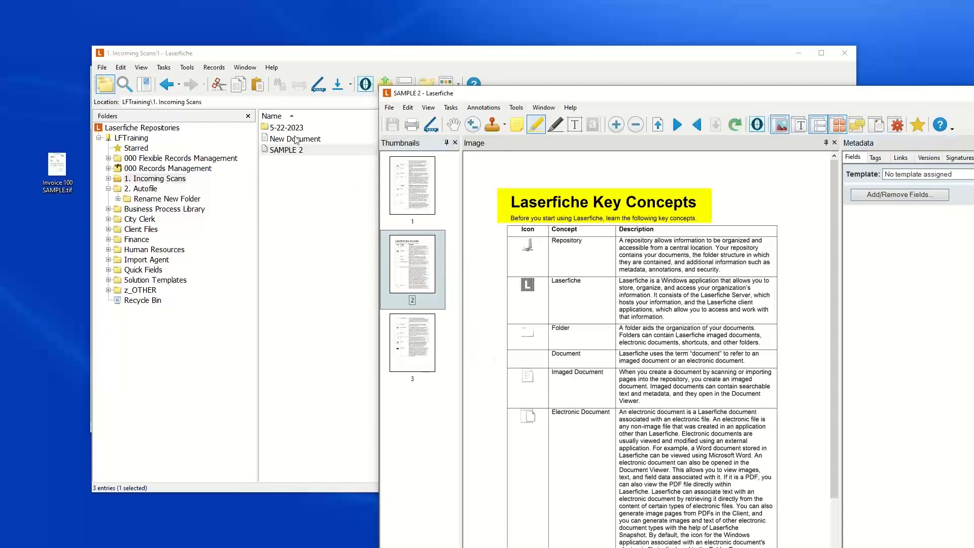
right_click(295, 139)
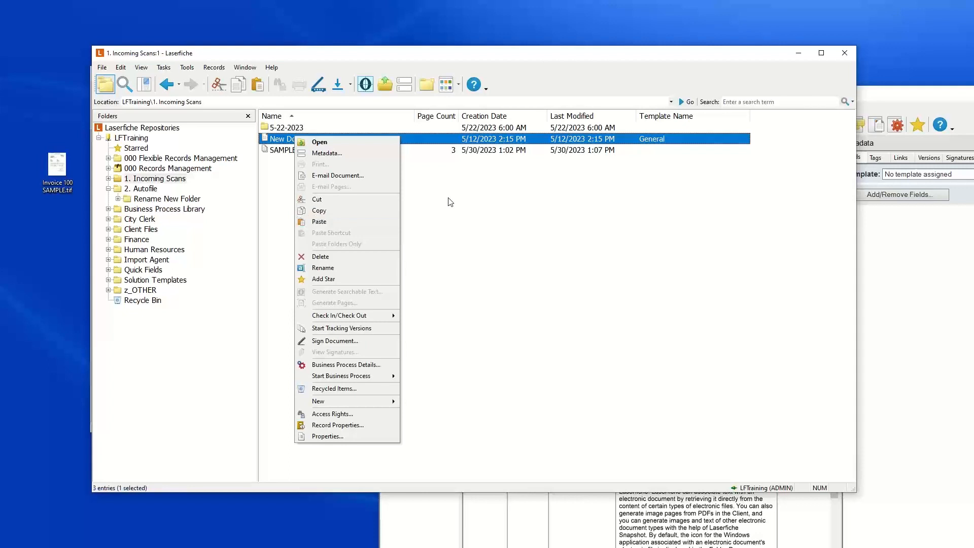
click(485, 207)
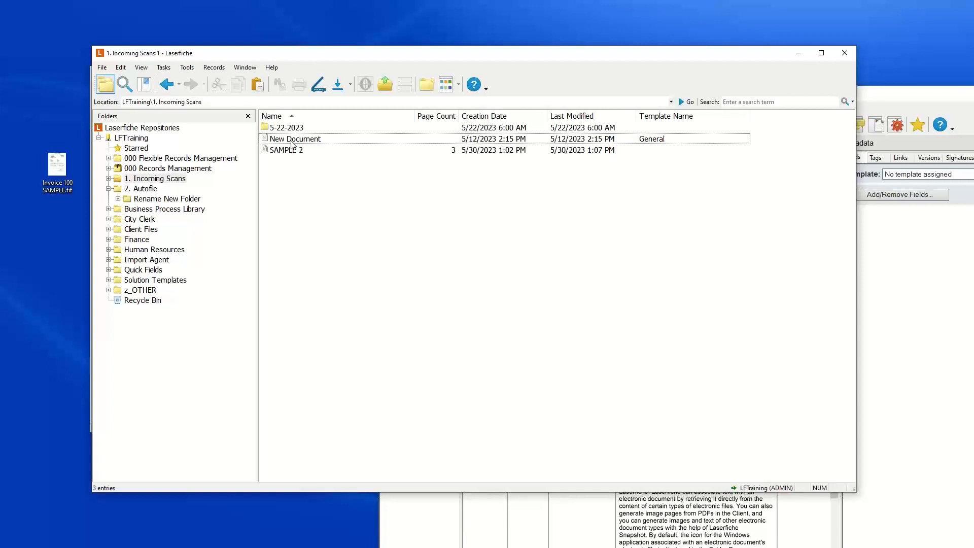
- Open the 2. Autofile folder, review the template fields in Document1's metadata, and close the metadata unchanged
click(148, 189)
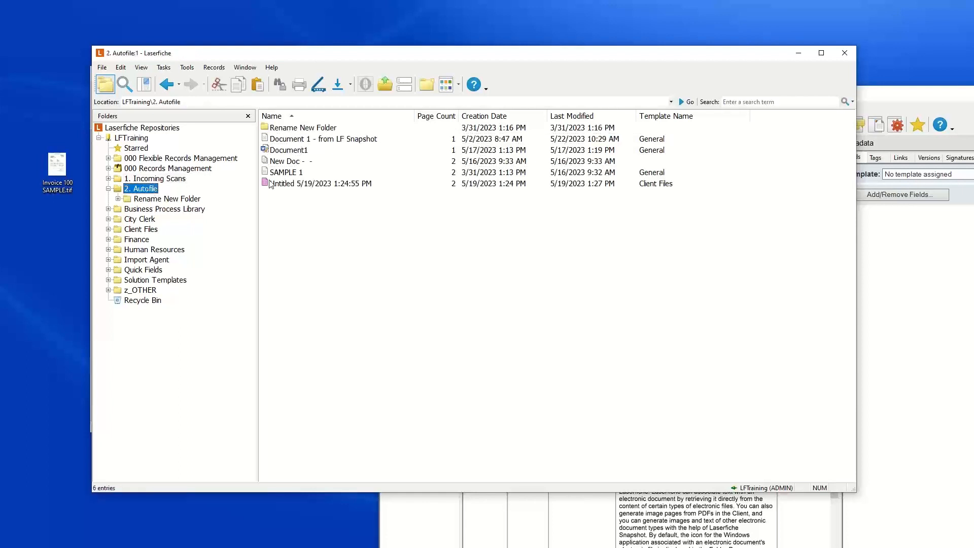
click(286, 150)
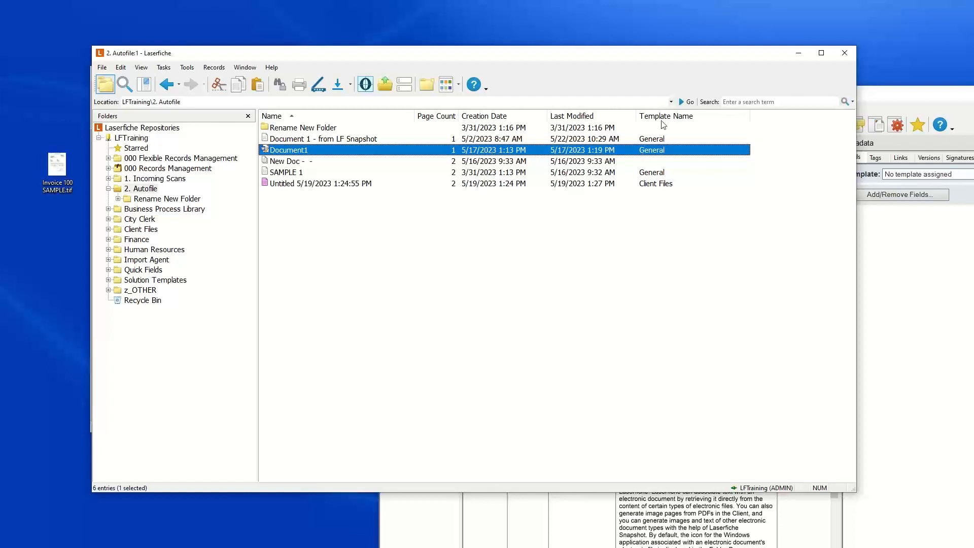
right_click(300, 150)
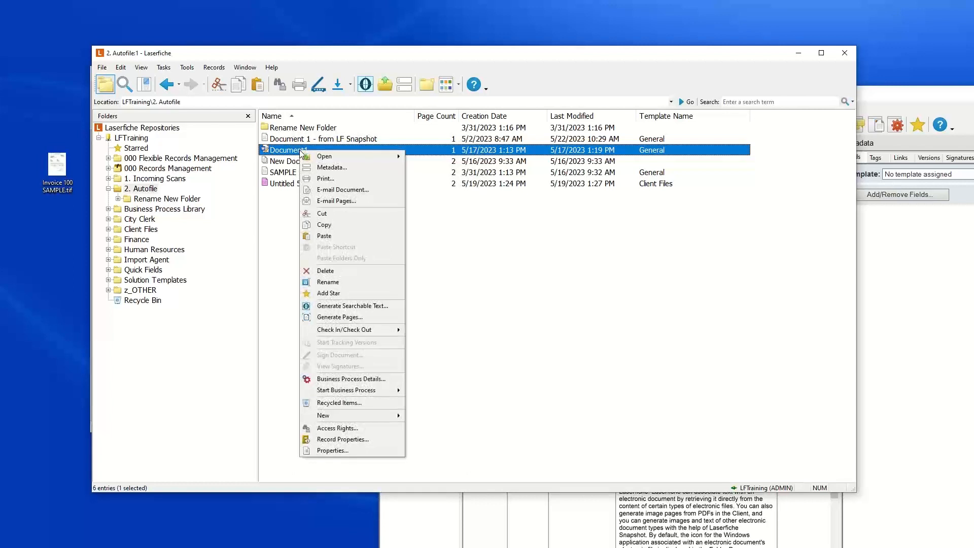
click(329, 168)
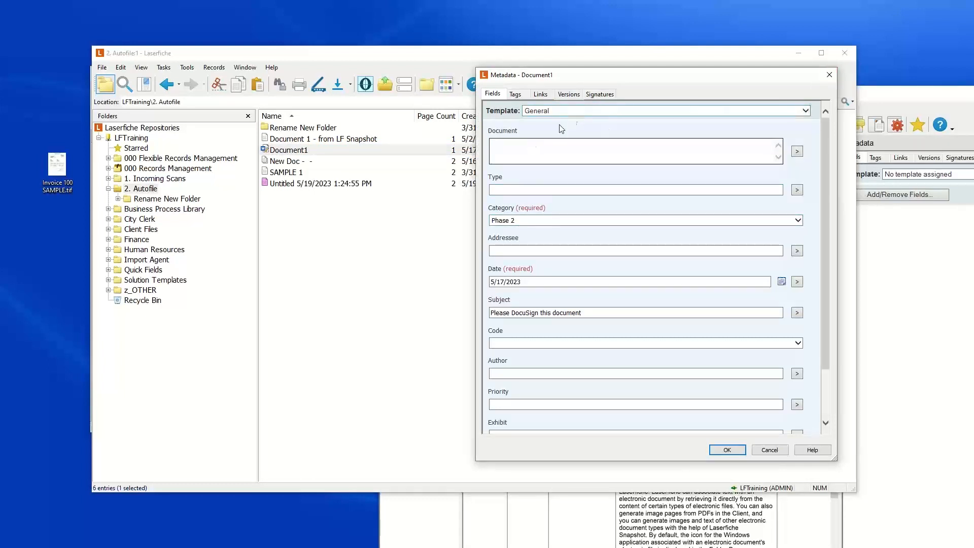
click(830, 76)
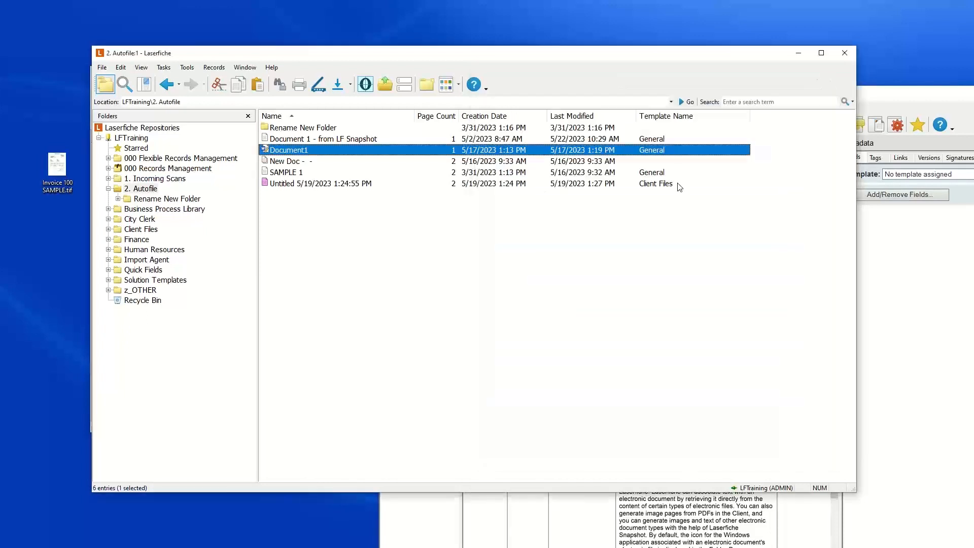
- Try the Documents template in New Doc's metadata, examine its required fields and default document date, and cancel the assignment
click(300, 163)
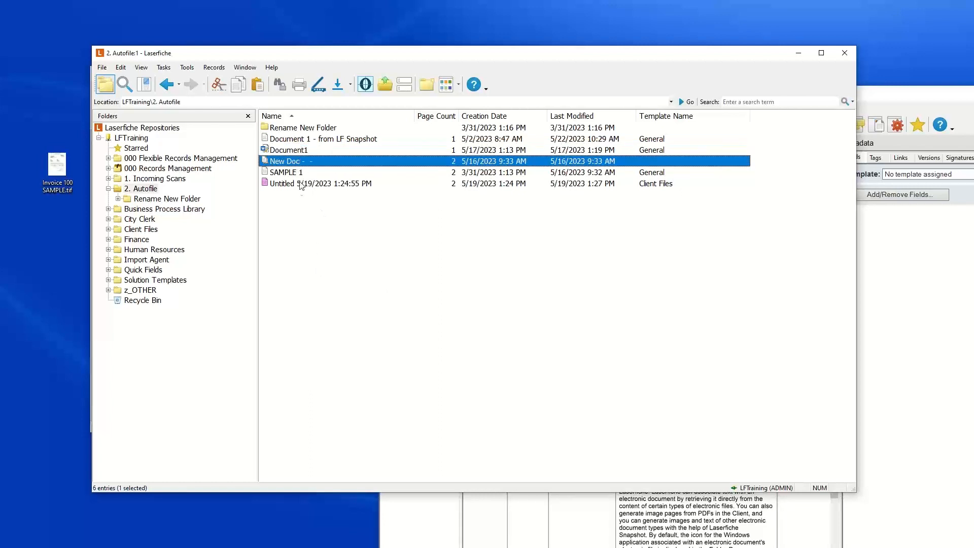
click(405, 84)
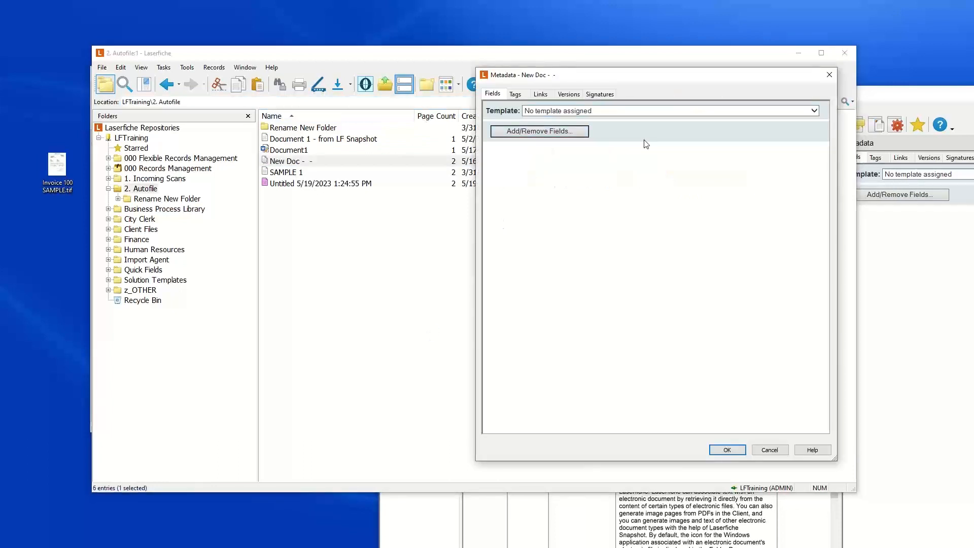
click(553, 112)
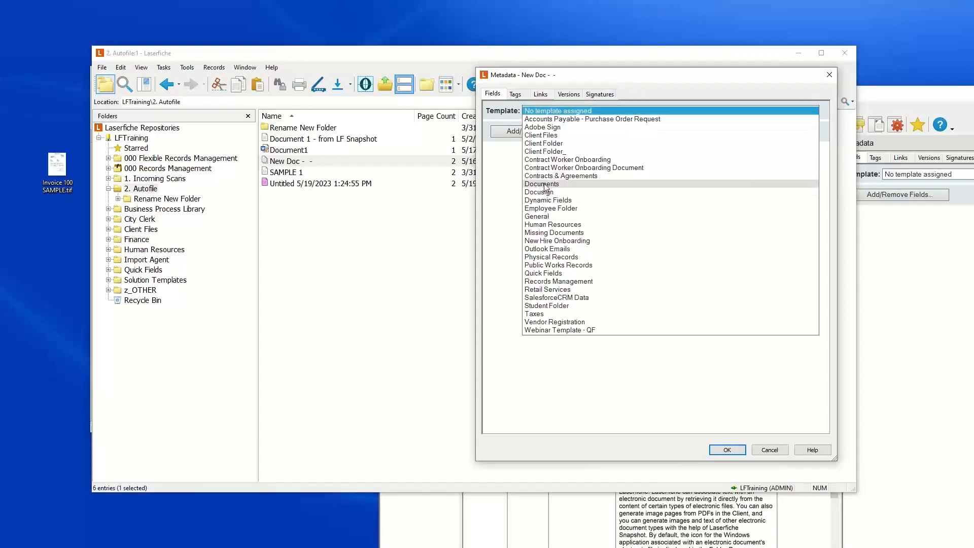
click(546, 185)
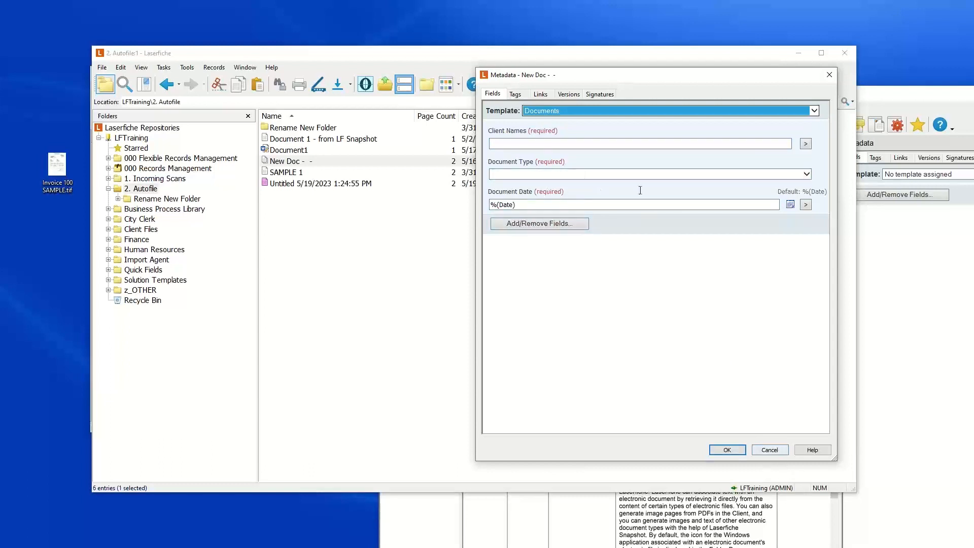
drag(521, 205, 470, 203)
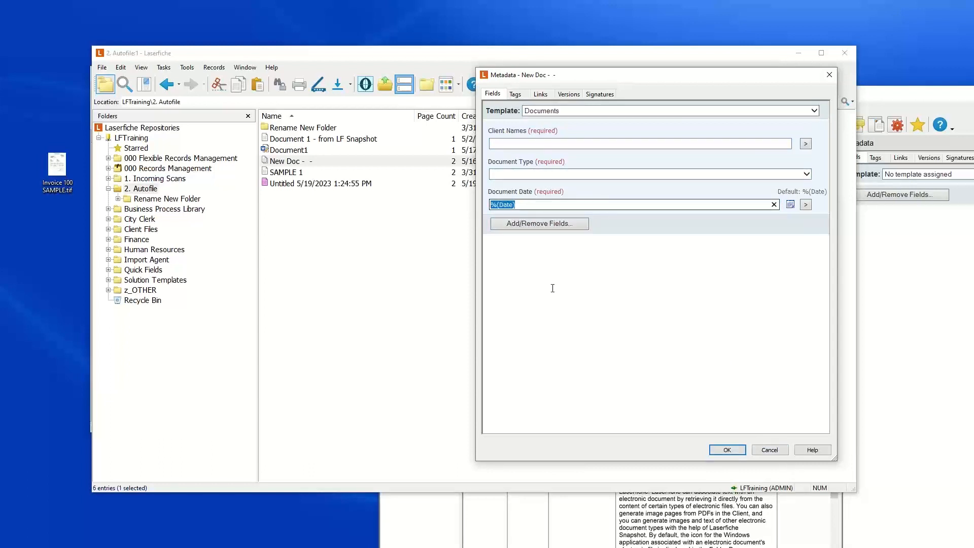
click(525, 205)
click(770, 450)
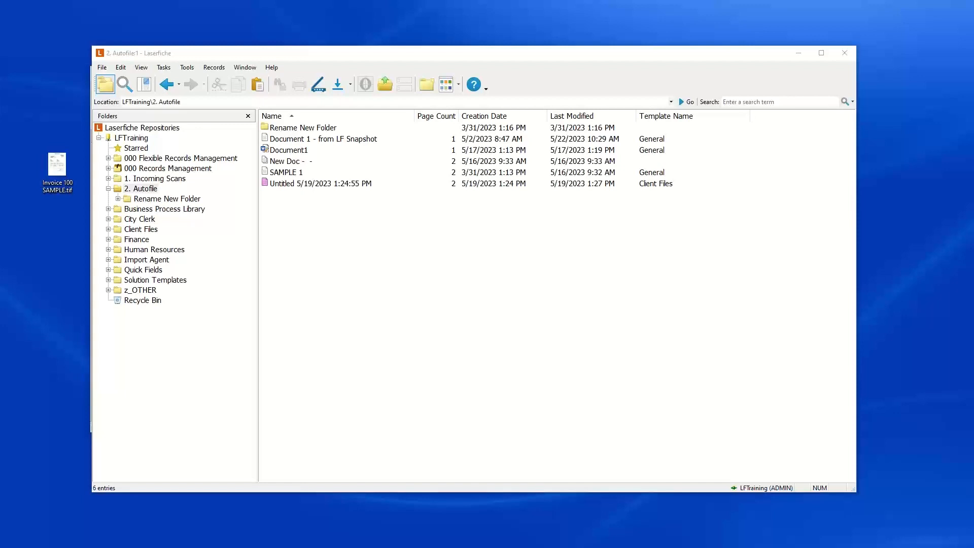
- Switch to Word and print the whole open document to the Laserfiche Snapshot printer
key(alt+Tab)
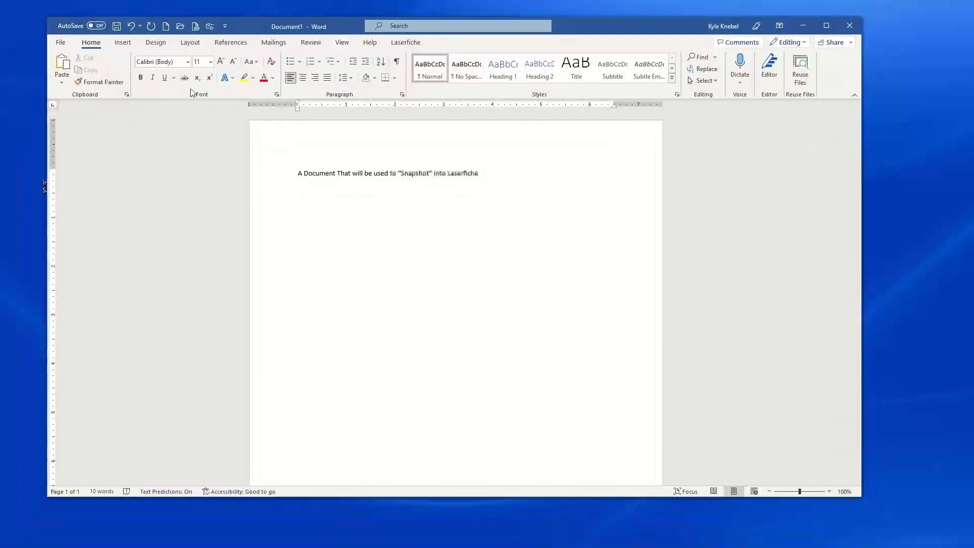
click(60, 43)
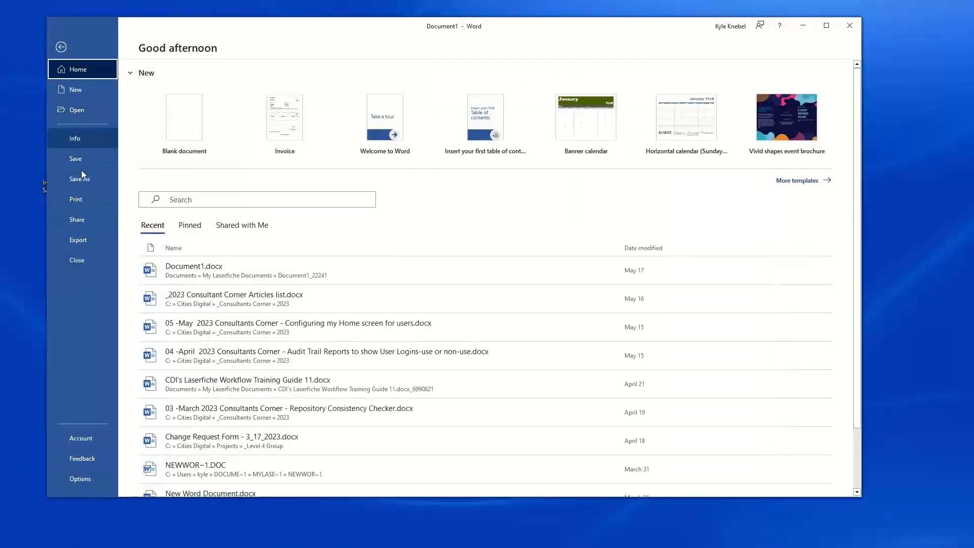
click(80, 199)
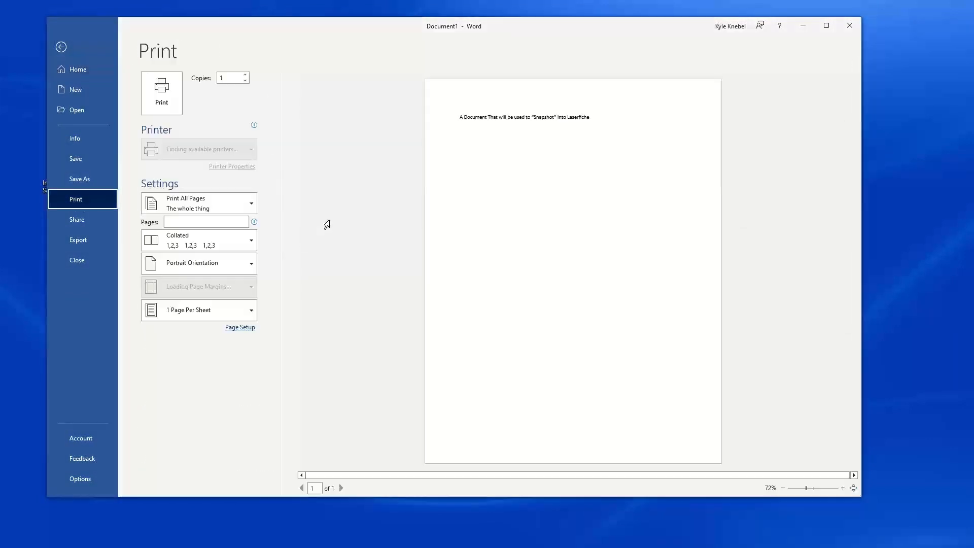
click(254, 148)
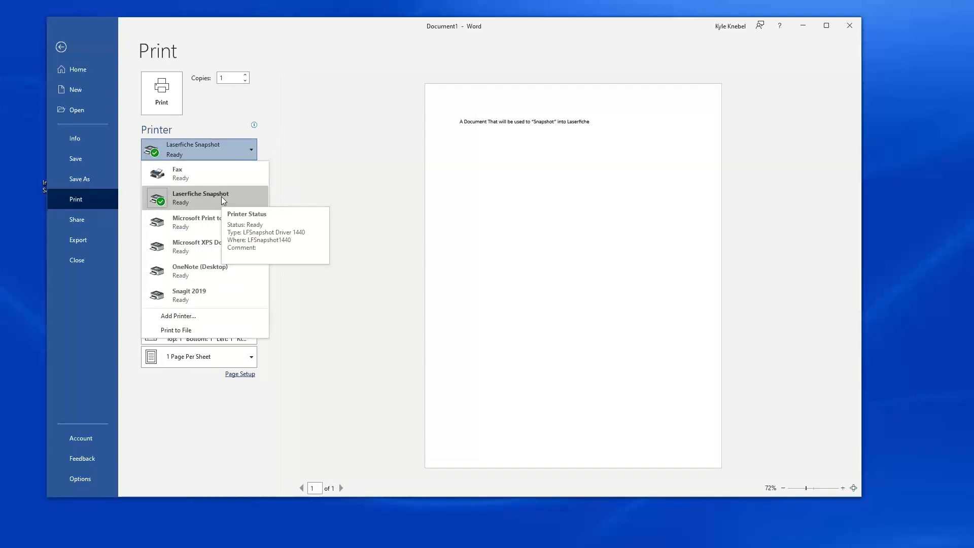
click(222, 196)
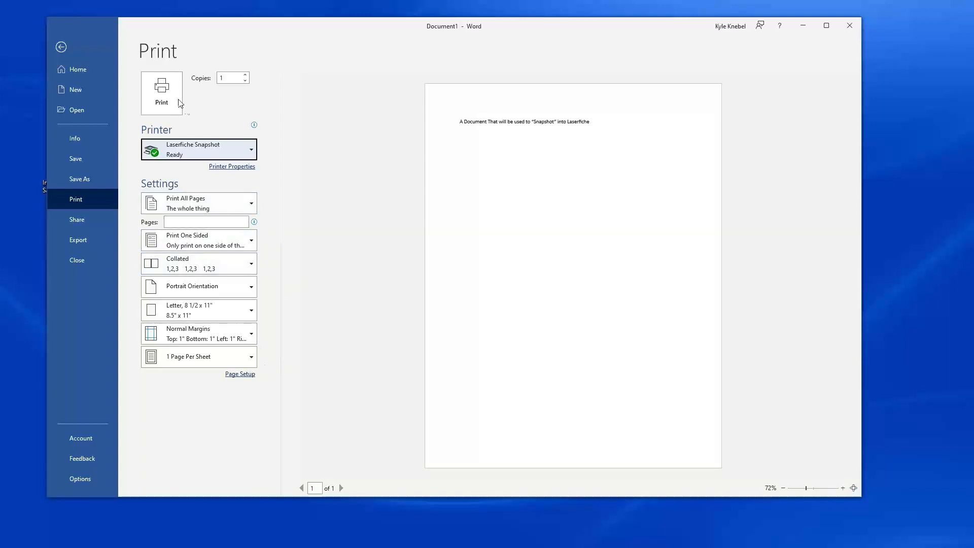
click(162, 94)
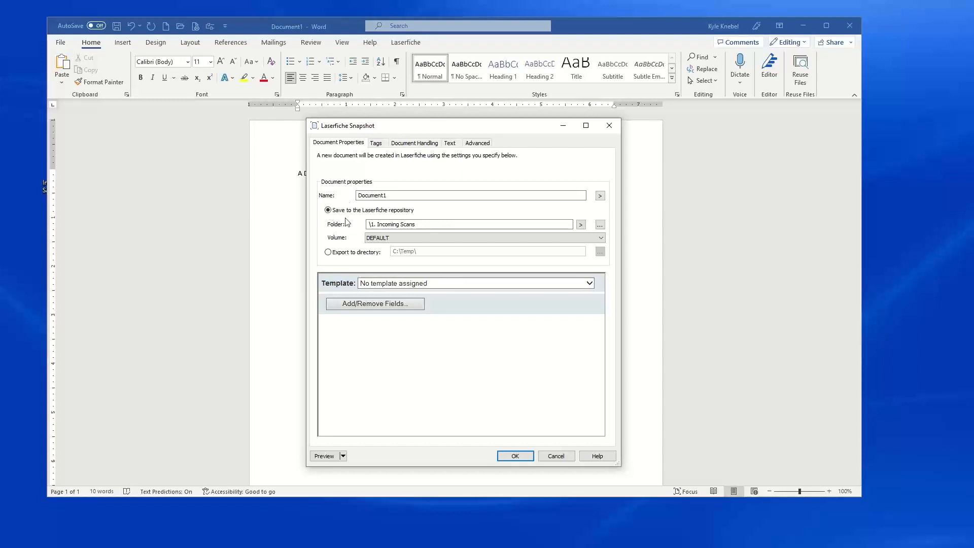
- Name the Snapshot document Document1-Test
click(394, 195)
double_click(395, 196)
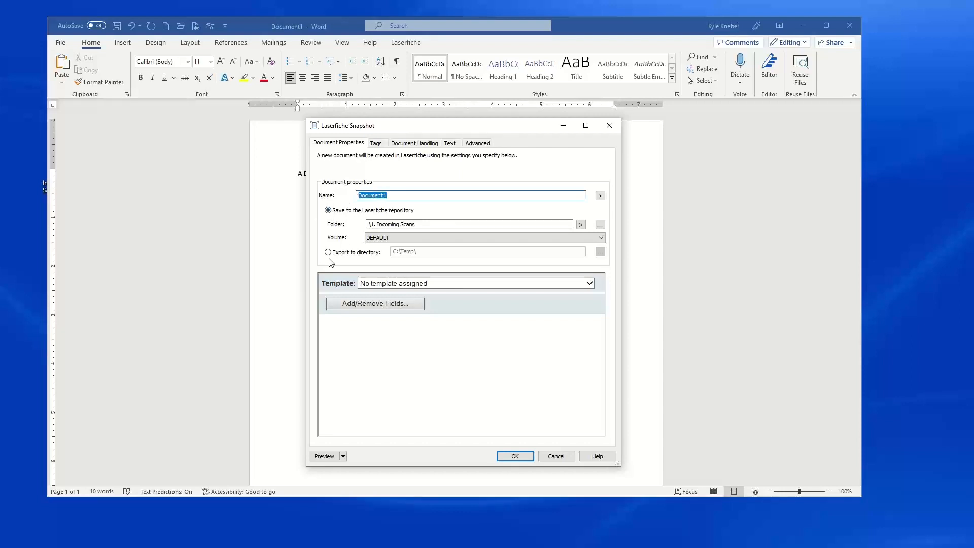
click(401, 196)
- Review the Snapshot tags, same-name document handling, text and profile settings, and send Document1-Test to the repository with them unchanged
click(380, 144)
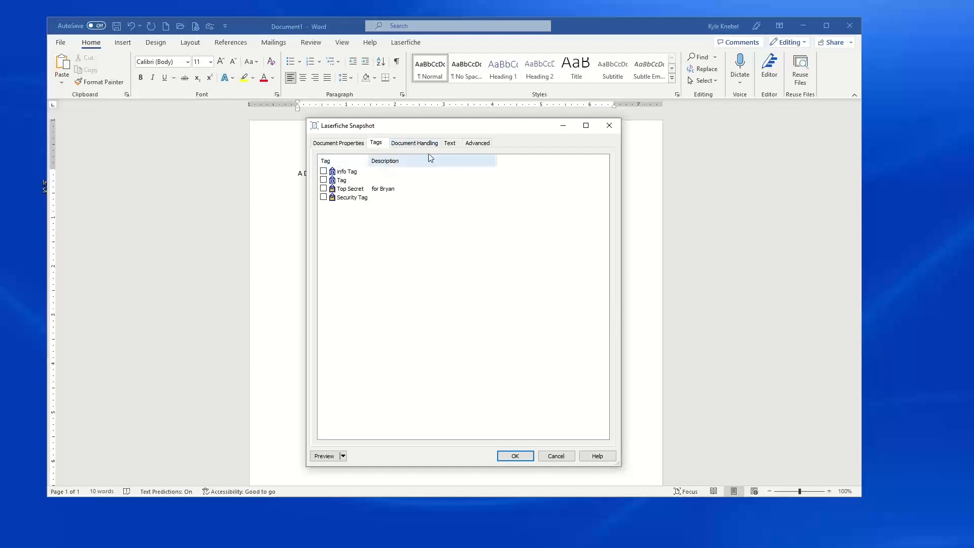
click(415, 147)
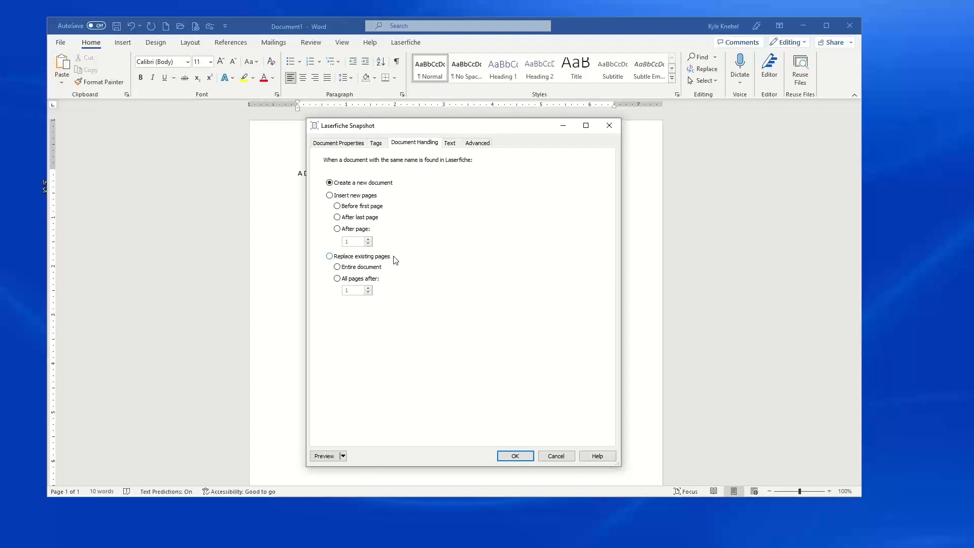
click(339, 144)
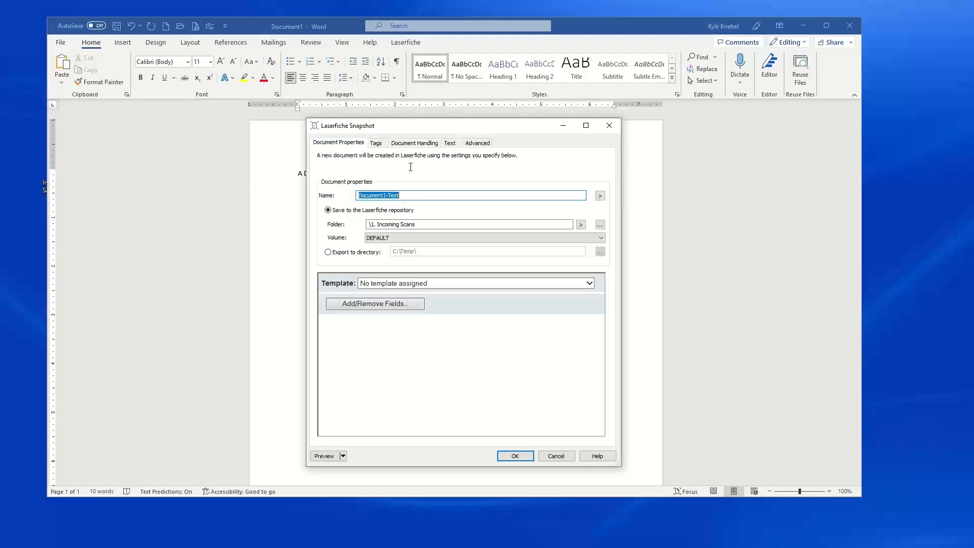
click(414, 142)
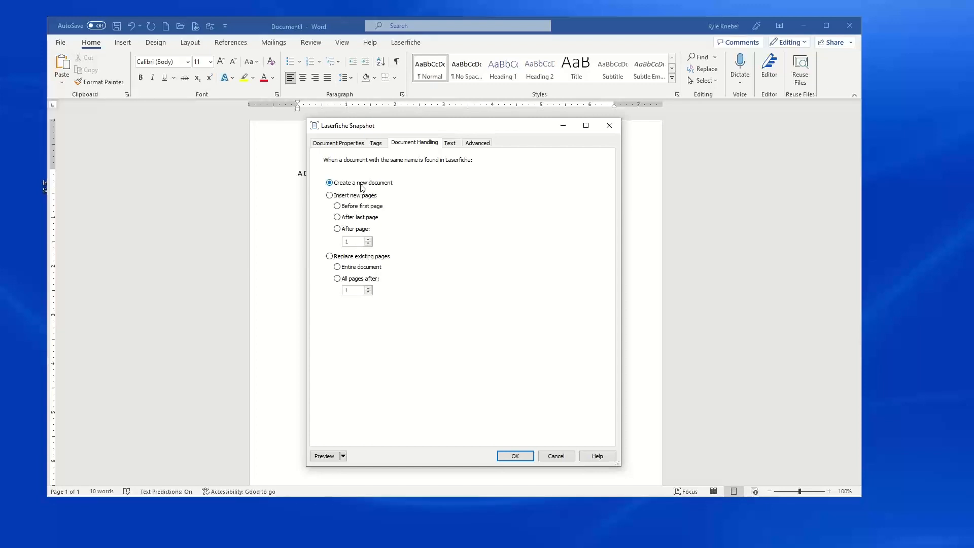
click(450, 143)
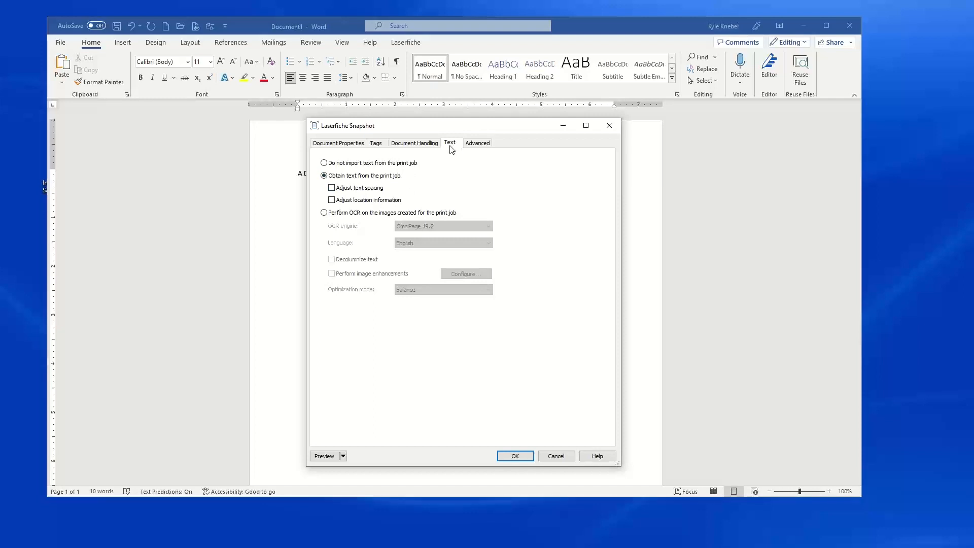
click(477, 143)
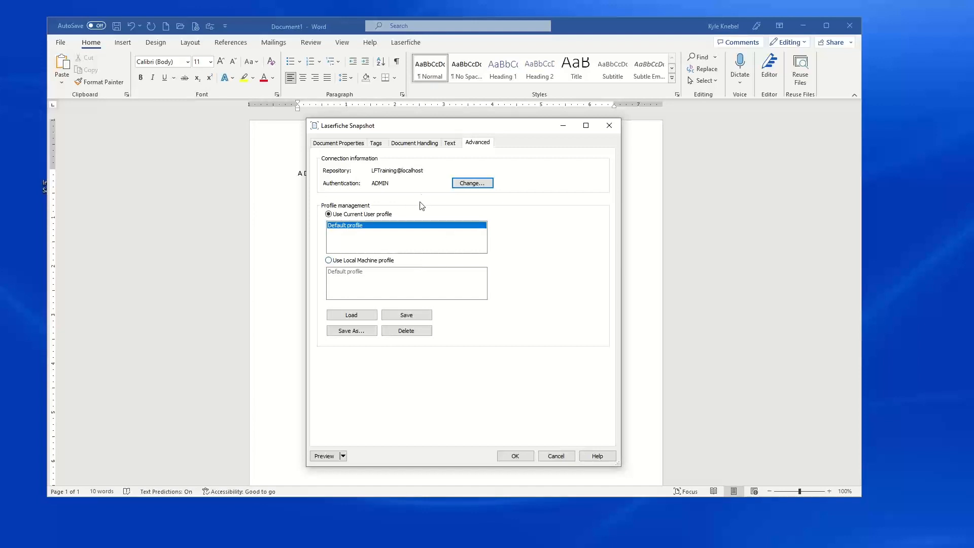
click(331, 146)
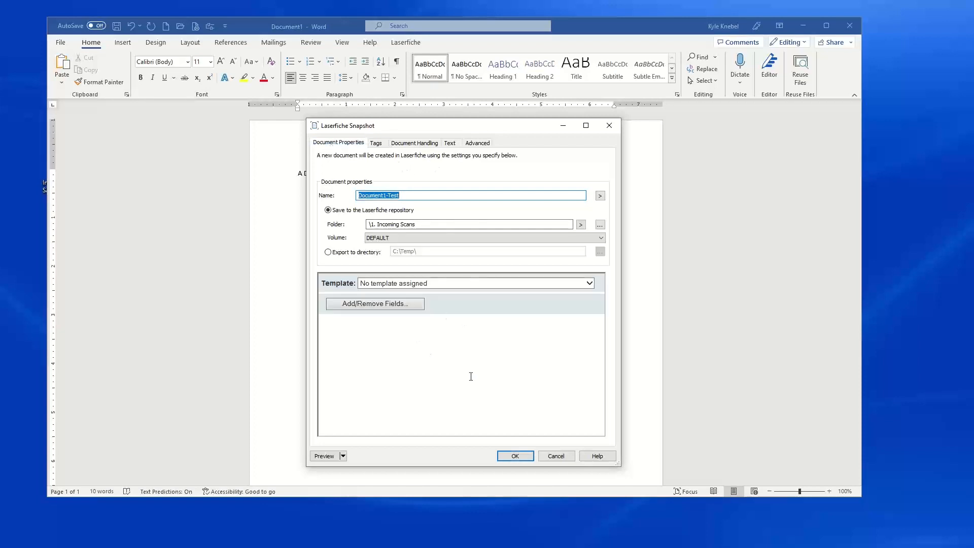
click(515, 456)
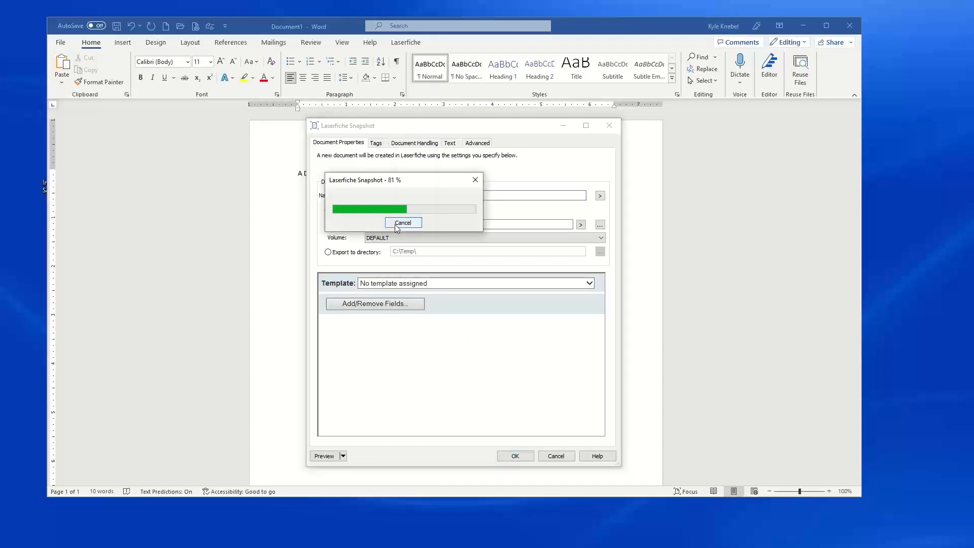
- Switch to Laserfiche, open Document1-Test from the 1. Incoming Scans folder, examine its page and captured text, and close it
click(803, 26)
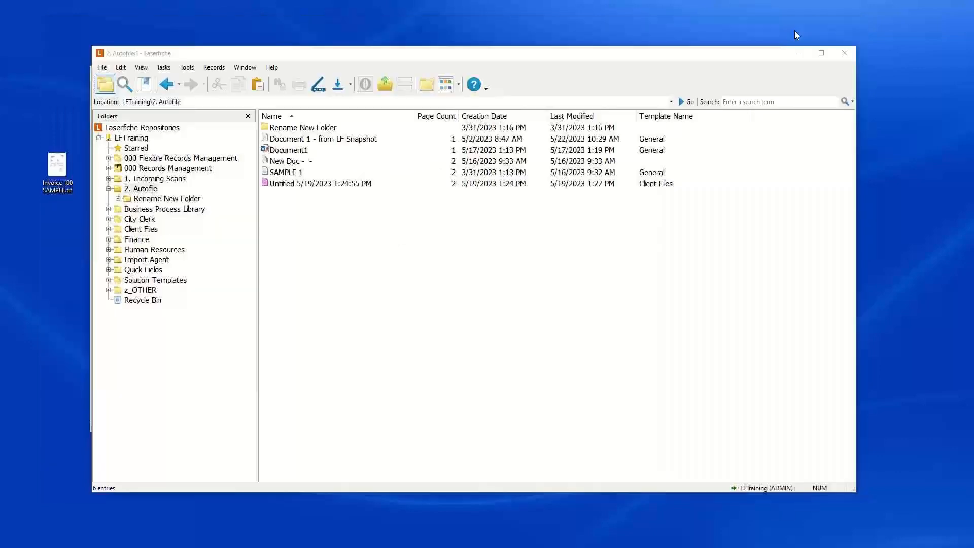
click(156, 179)
click(309, 141)
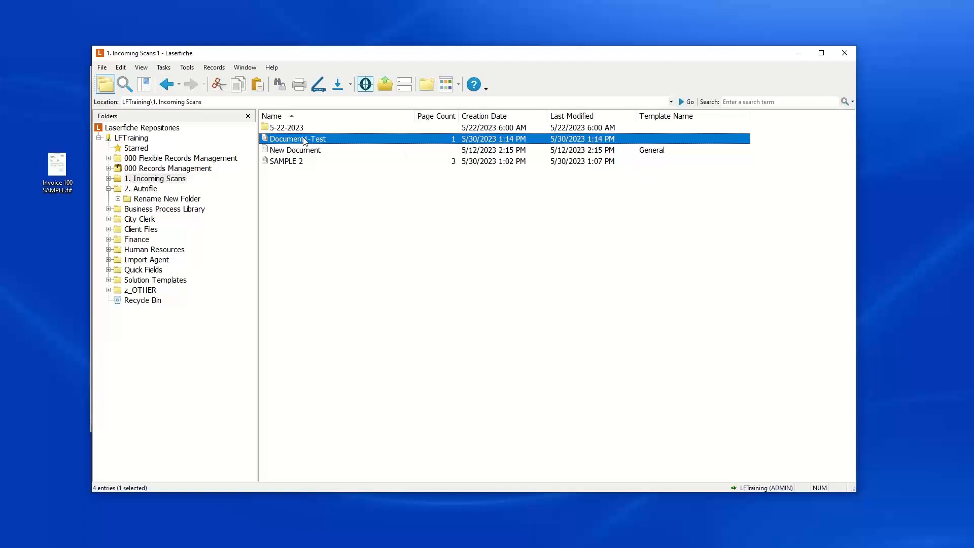
key(Return)
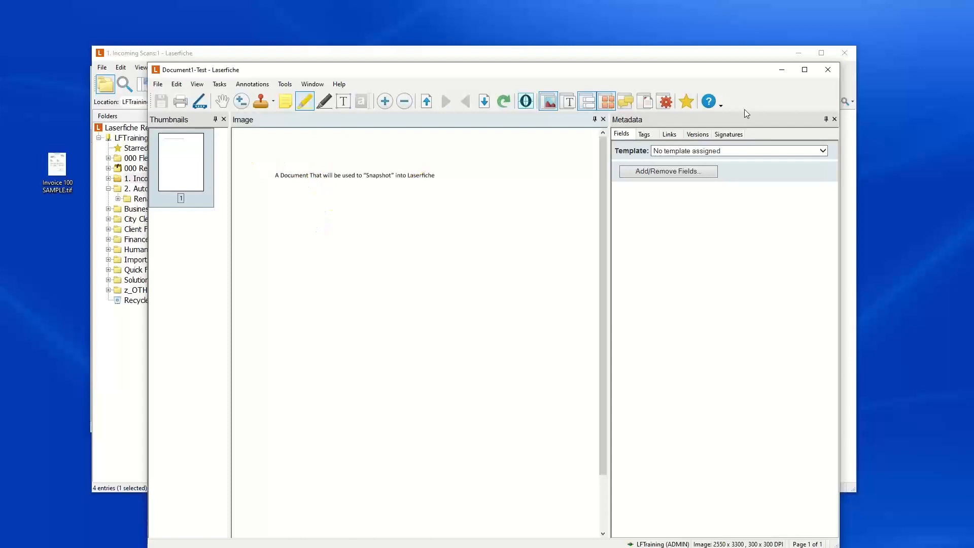
click(568, 101)
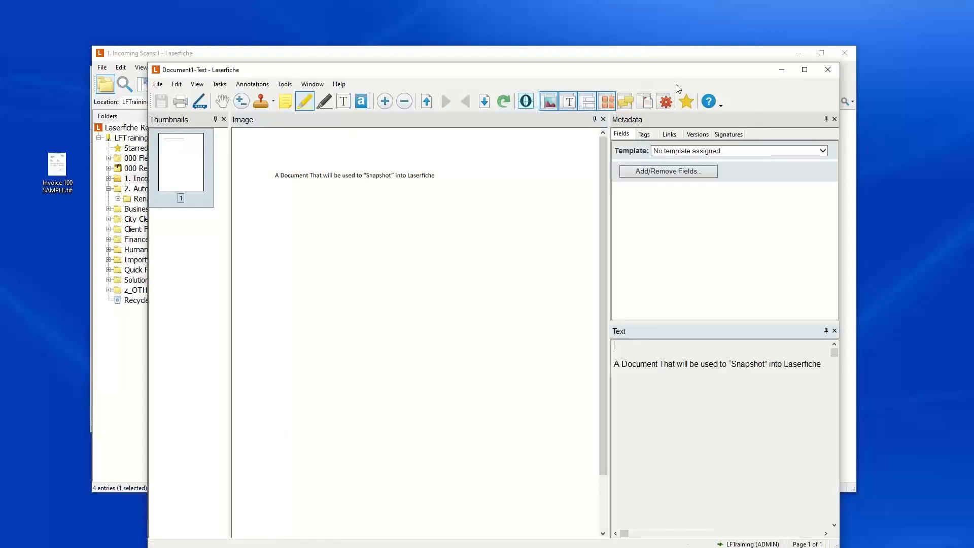
click(828, 70)
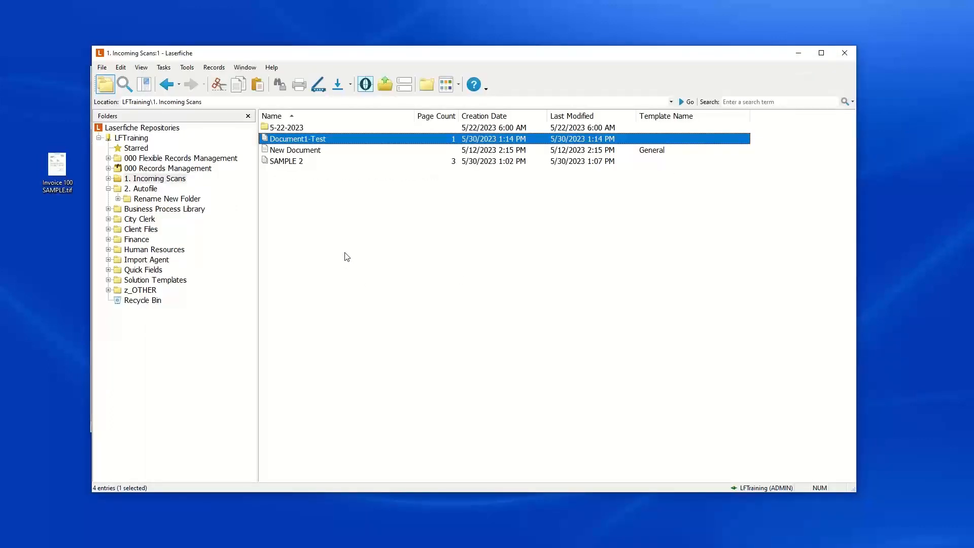
click(292, 194)
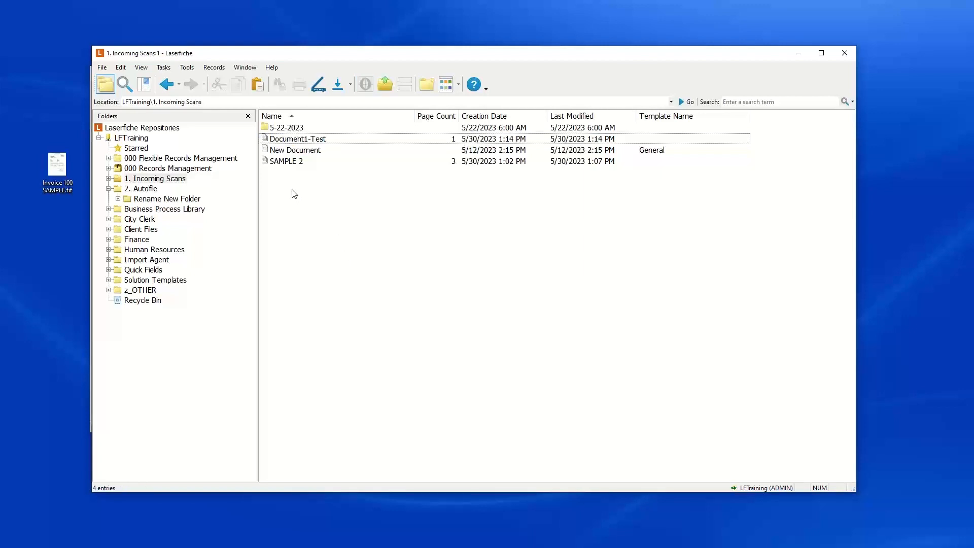
- Start Laserfiche Scanning from the 1. Incoming Scans folder in Basic mode
click(319, 89)
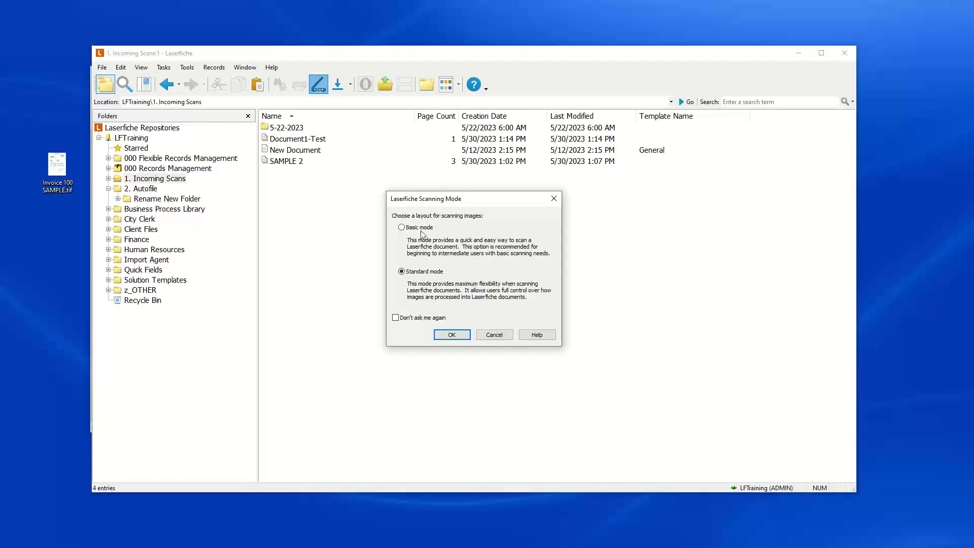
click(402, 228)
click(449, 336)
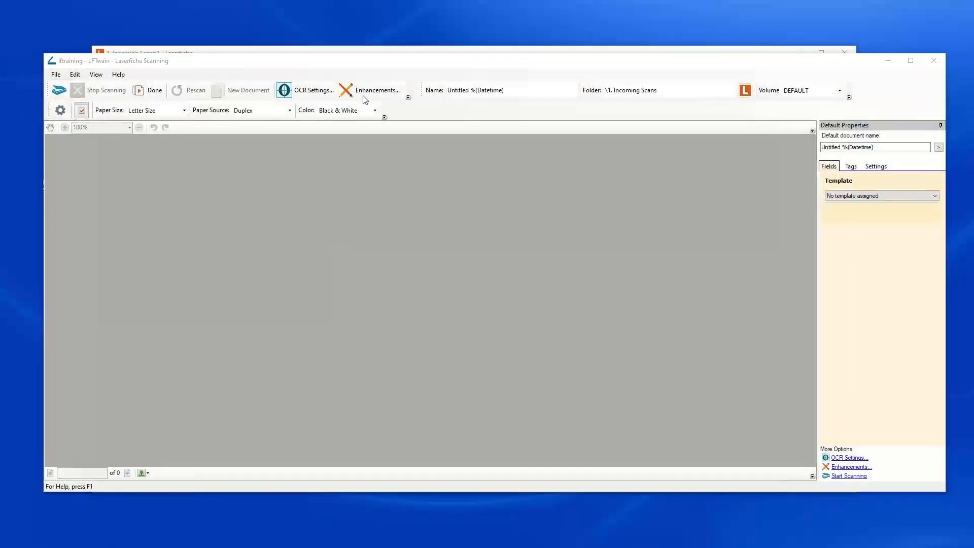
- Configure the scan with Letter Size paper, Duplex paper source and Black & White color
click(184, 110)
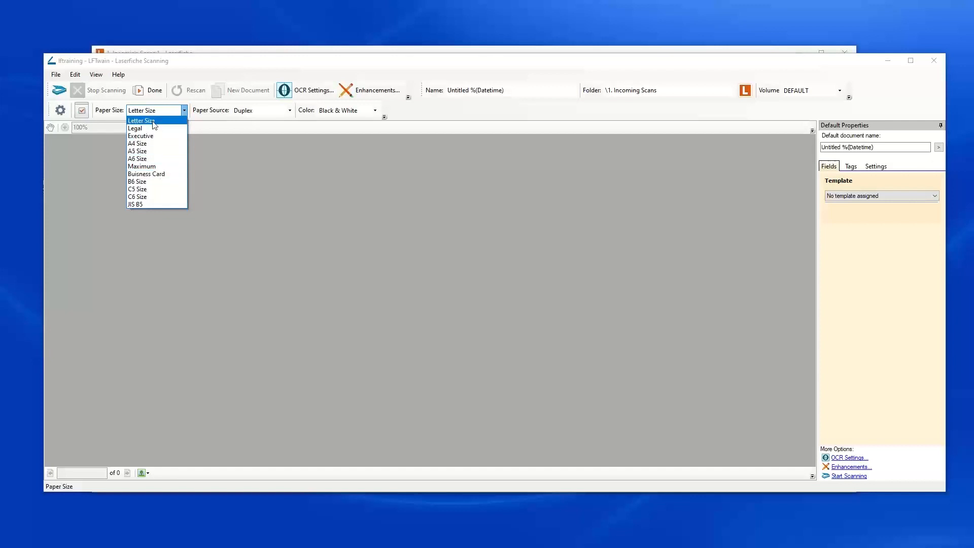
click(154, 125)
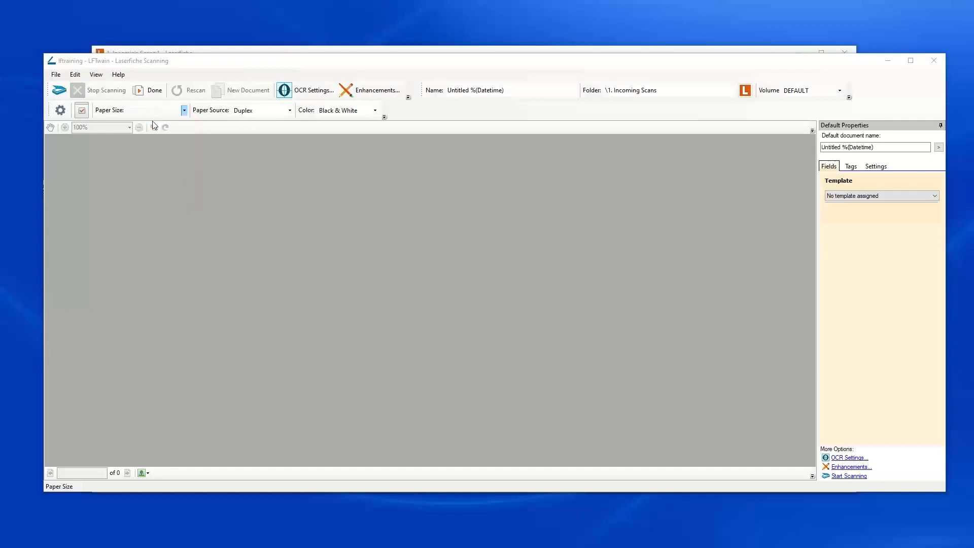
click(291, 111)
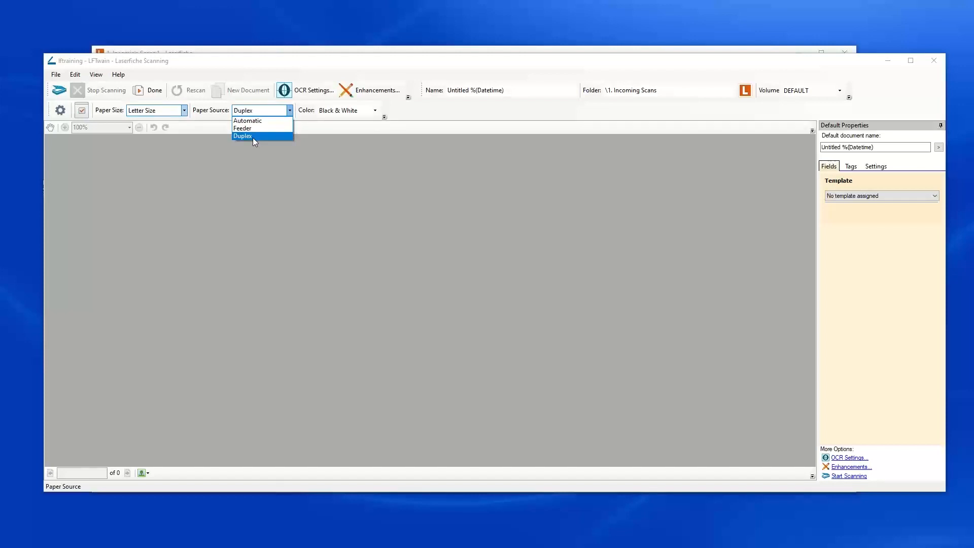
click(251, 136)
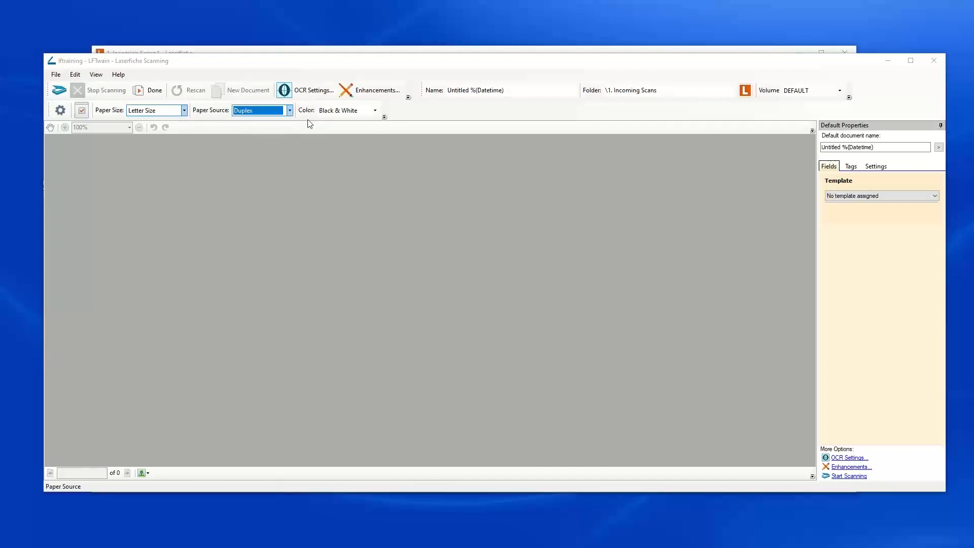
click(376, 111)
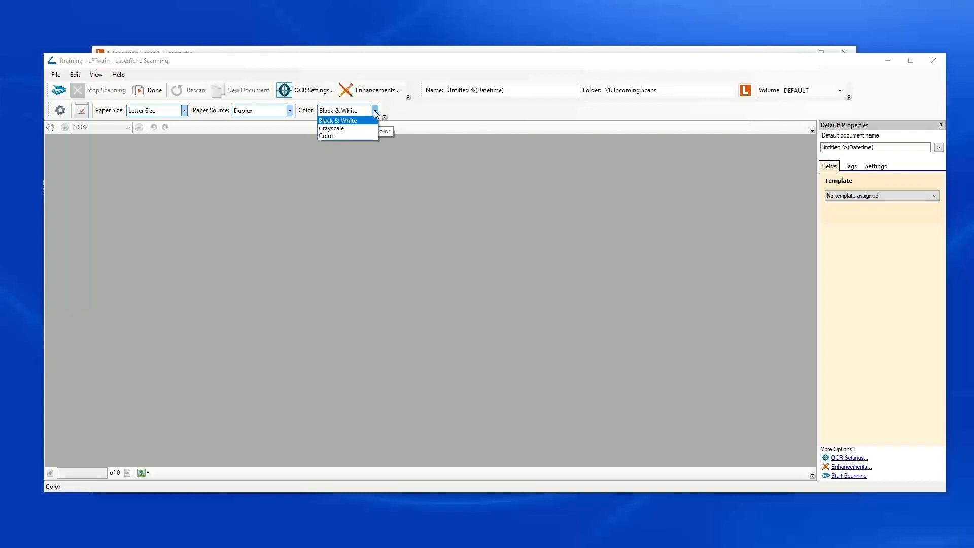
click(338, 123)
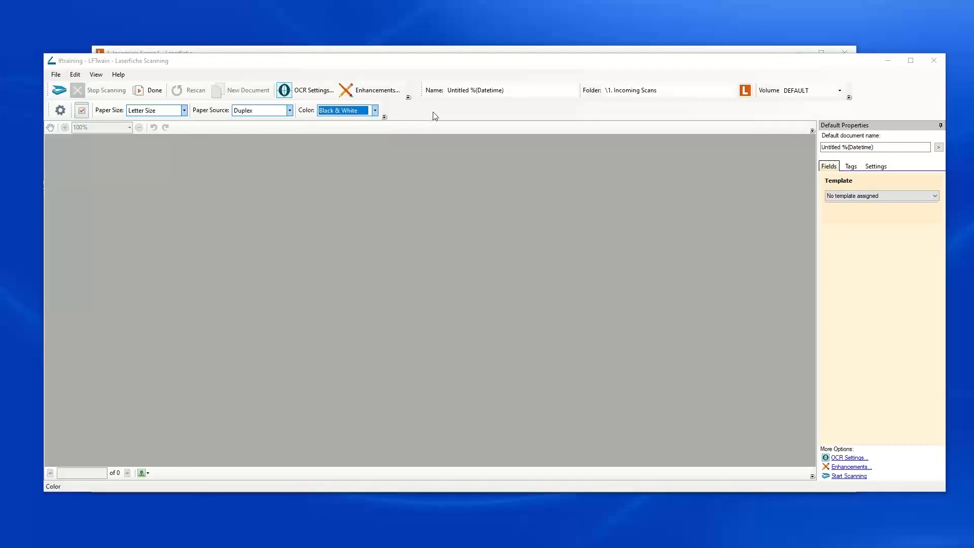
- Check the scan's default name and destination folder, and scan the paper document for 1. Incoming Scans
click(516, 91)
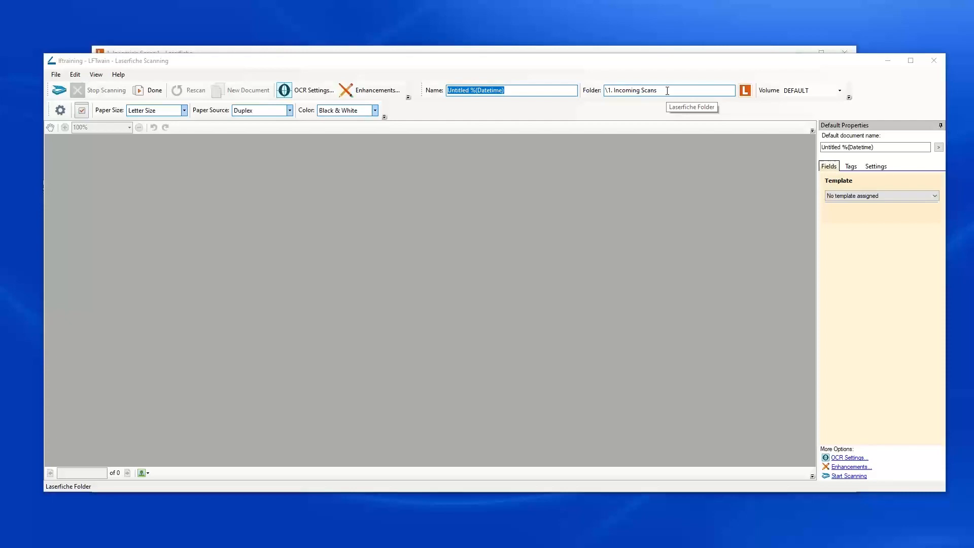
drag(549, 65, 558, 215)
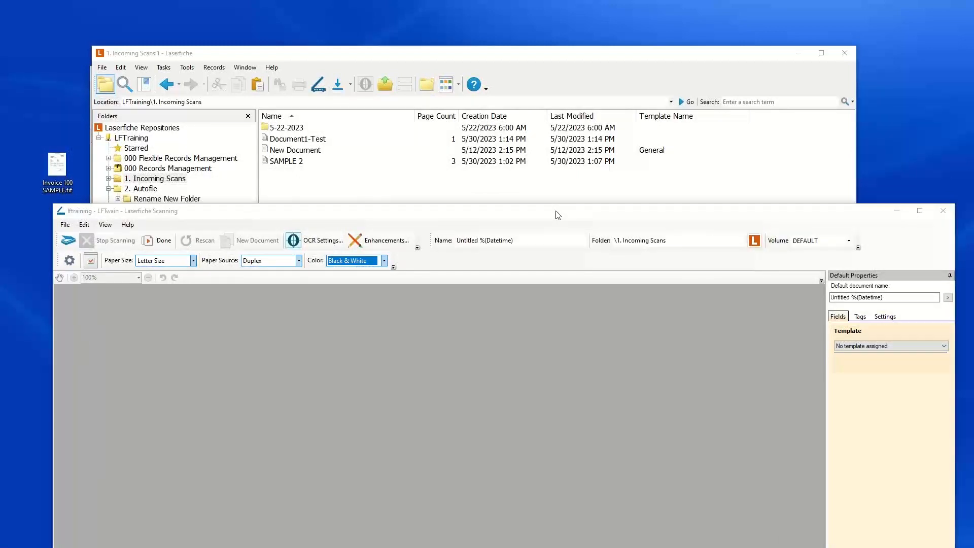
drag(558, 214, 540, 61)
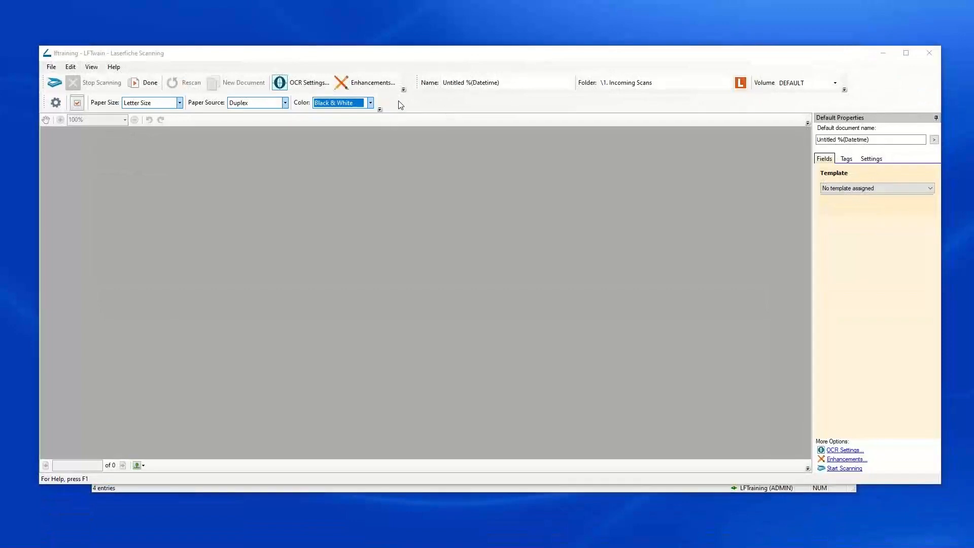
click(56, 85)
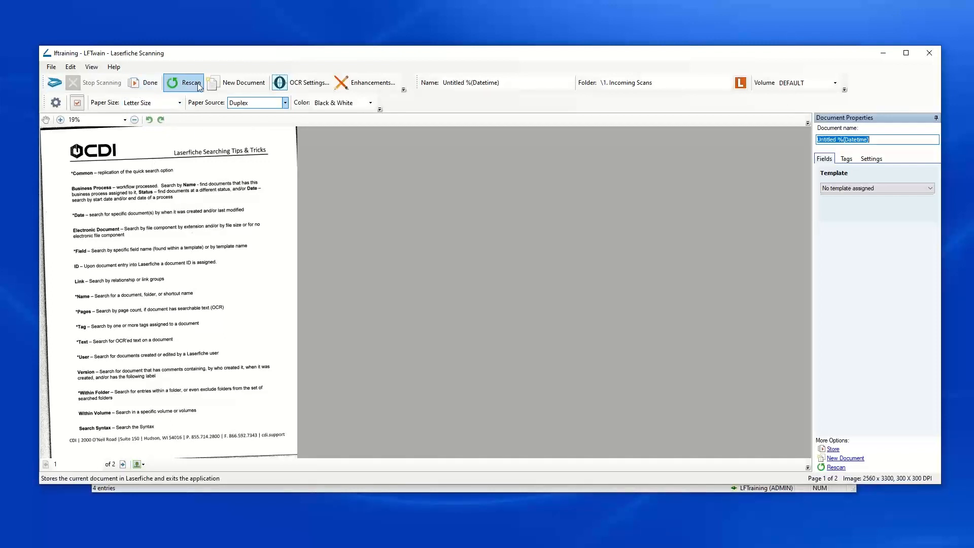
- Review the image enhancement options, including deskew, despeckle, rotation and blank page removal, and cancel without changes
click(373, 87)
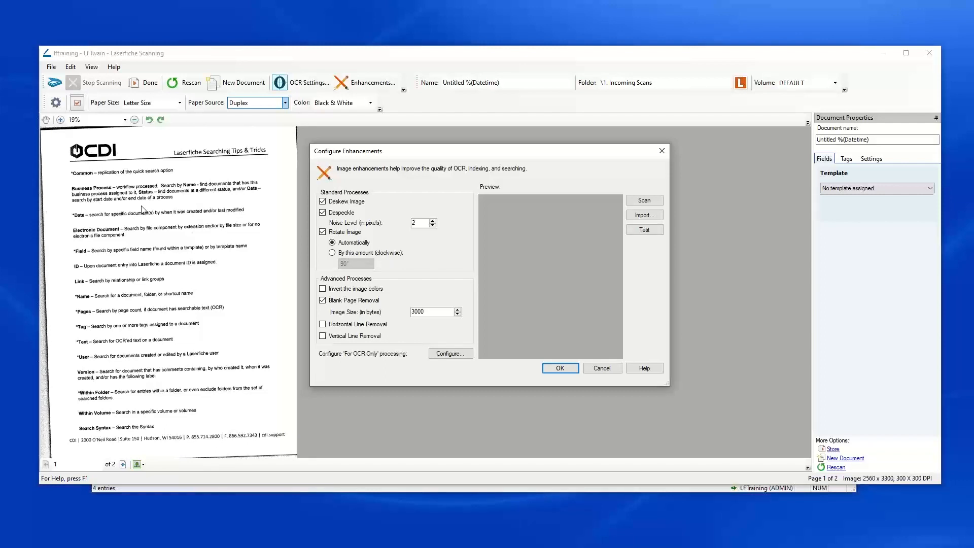
click(596, 369)
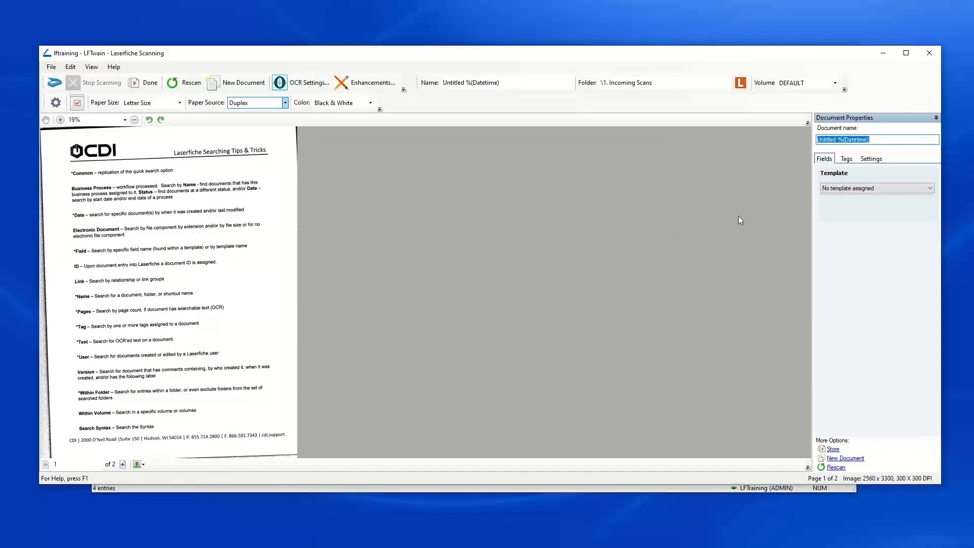
- Check the templates available for the scanned document, leave it with no template assigned, and store it in the repository
click(857, 188)
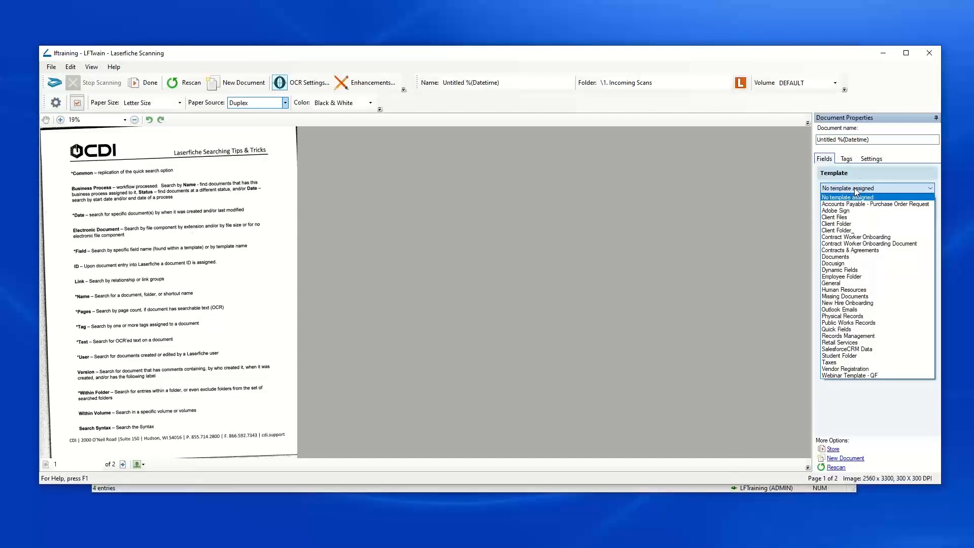
click(857, 175)
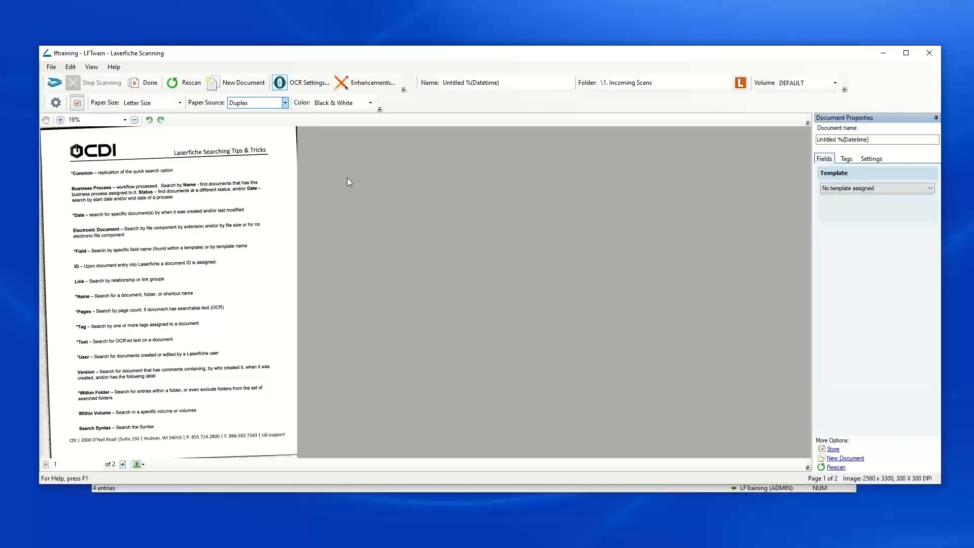
click(146, 85)
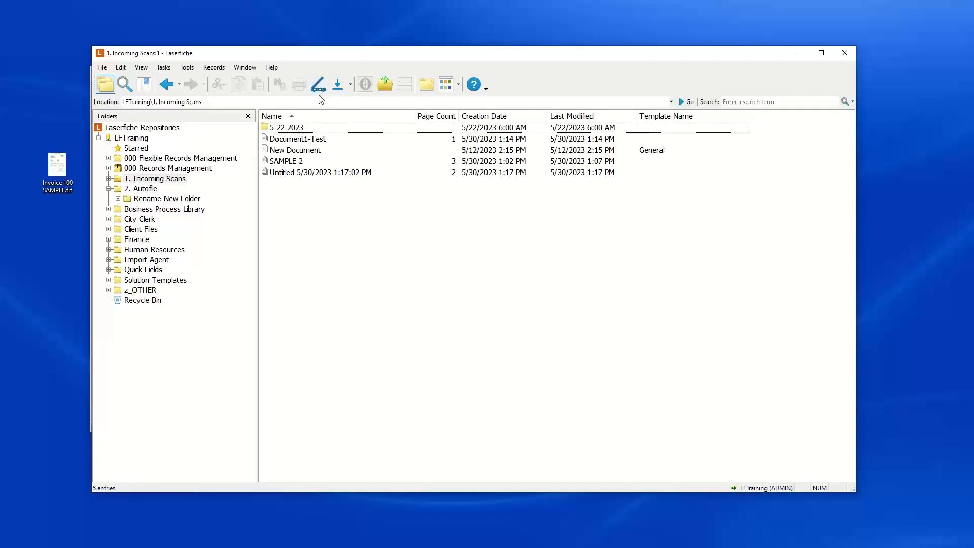
- Merge the untitled two-page scan into Document1-Test after its last page, and delete the emptied scan document
click(304, 175)
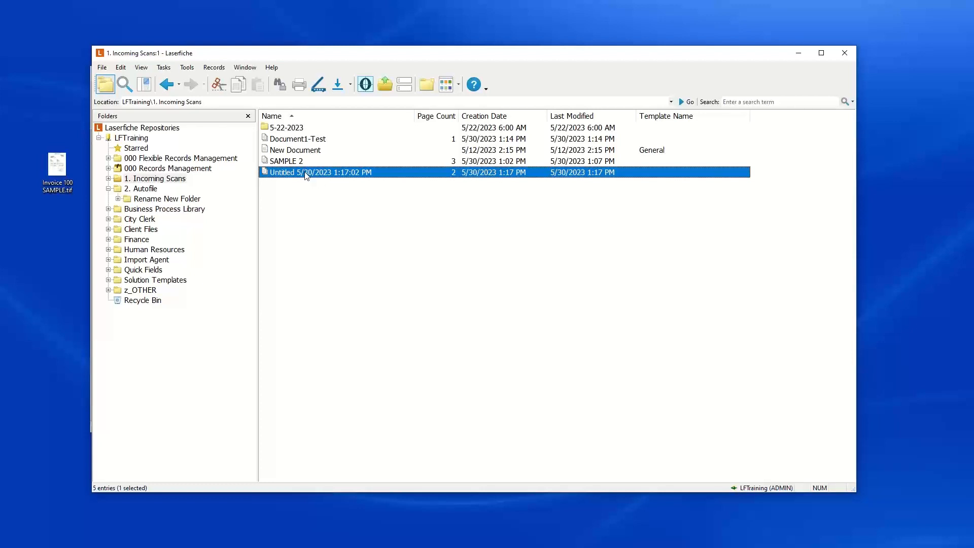
ctrl+click(306, 140)
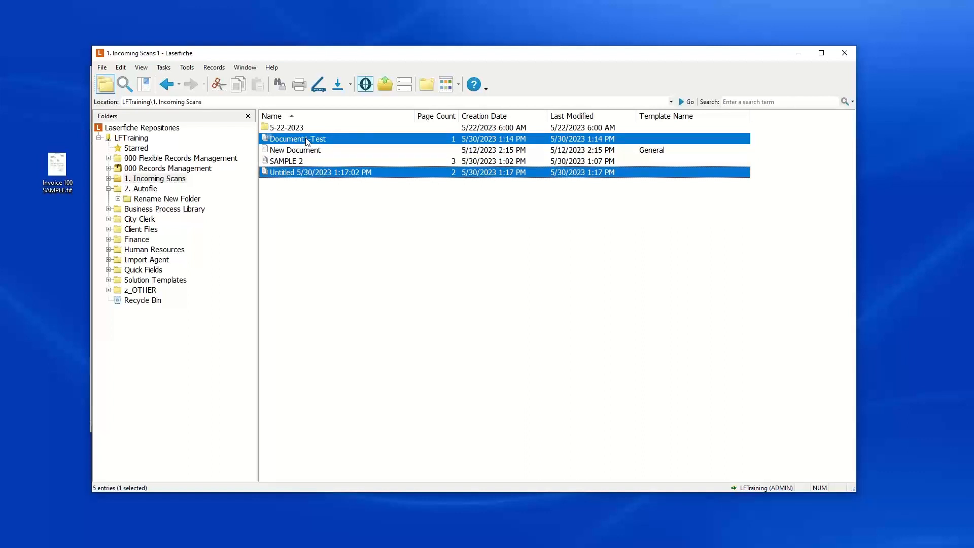
drag(306, 141, 307, 141)
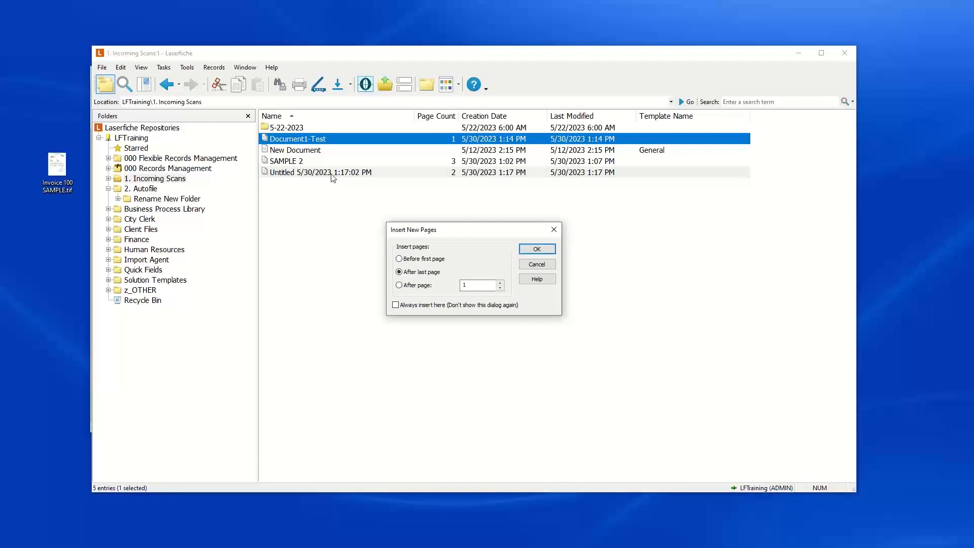
click(533, 250)
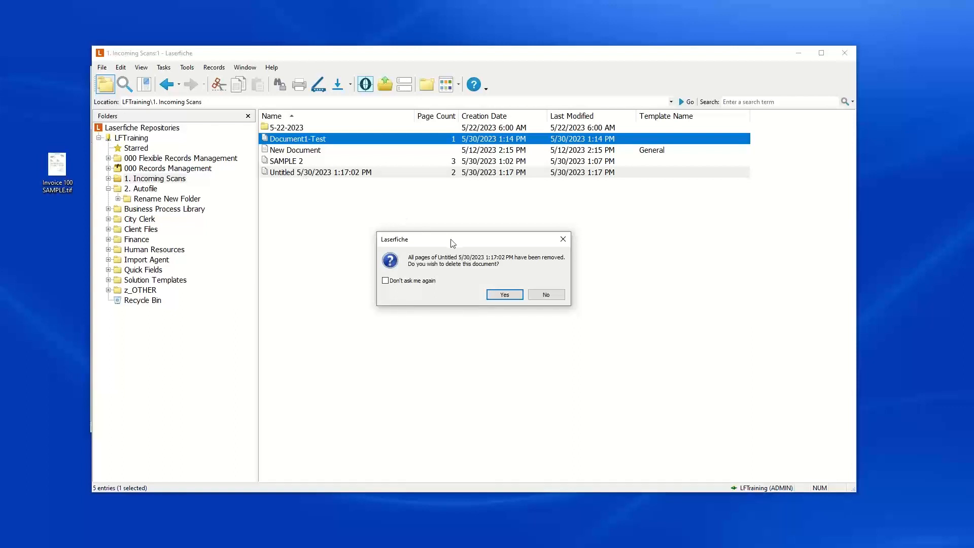
click(504, 296)
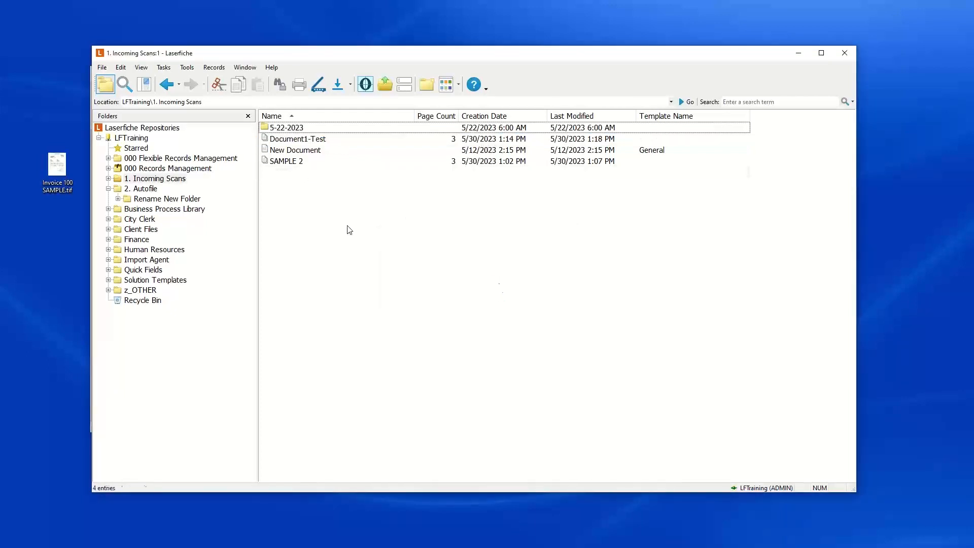
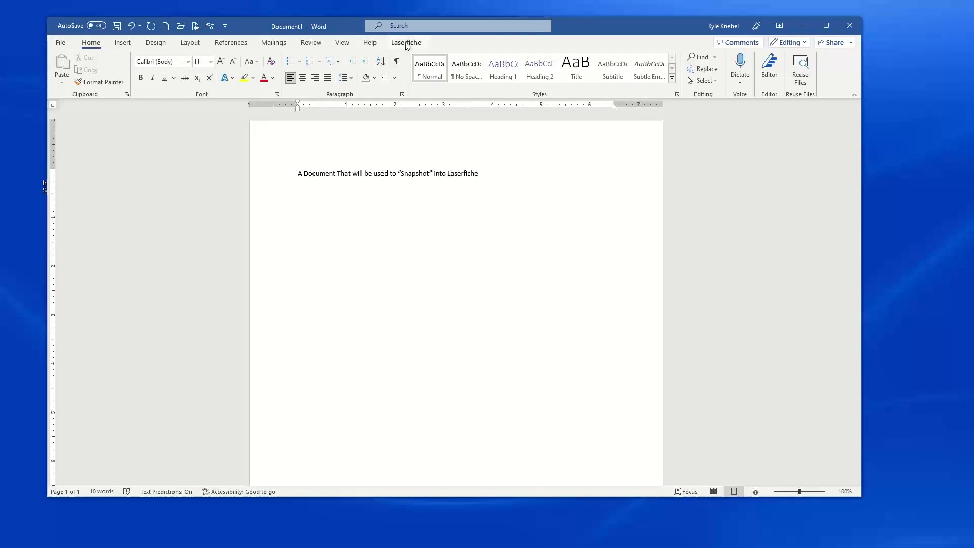
- Start saving the Word document to Laserfiche as a new document, signing in to LFTraining with the account password
click(406, 44)
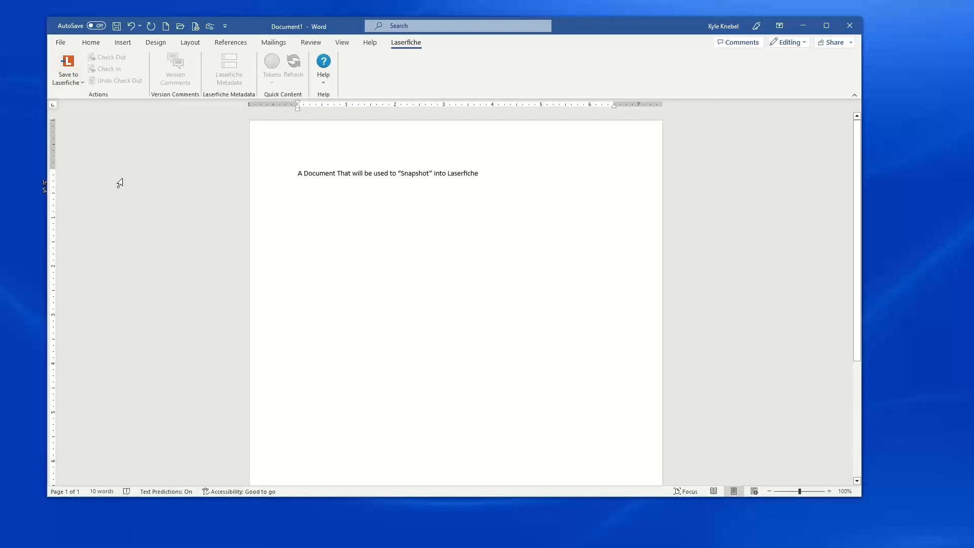
click(75, 84)
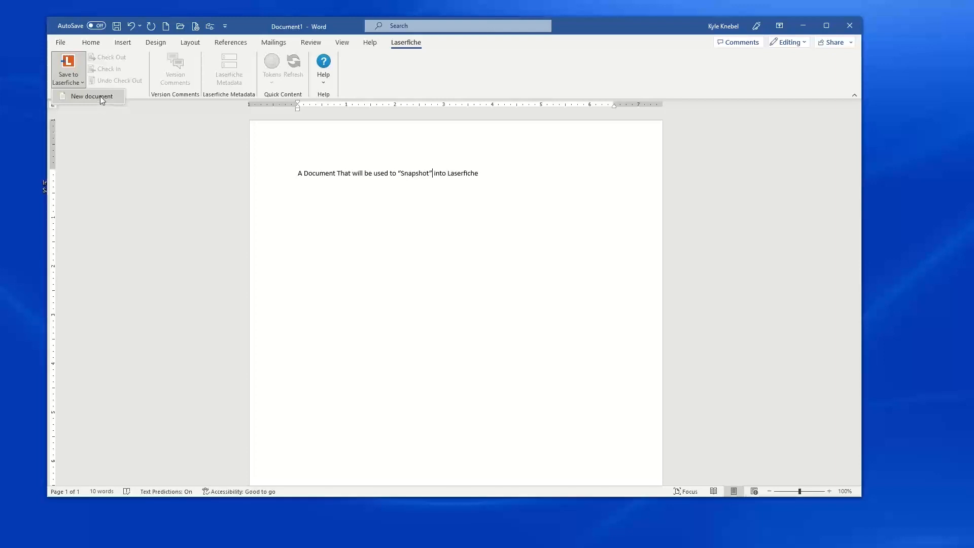
click(98, 97)
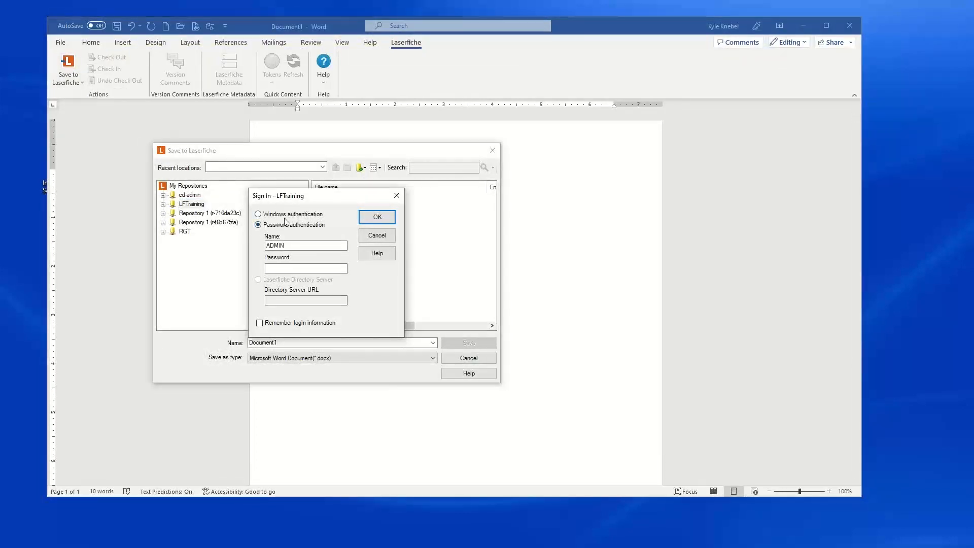
click(275, 268)
click(274, 268)
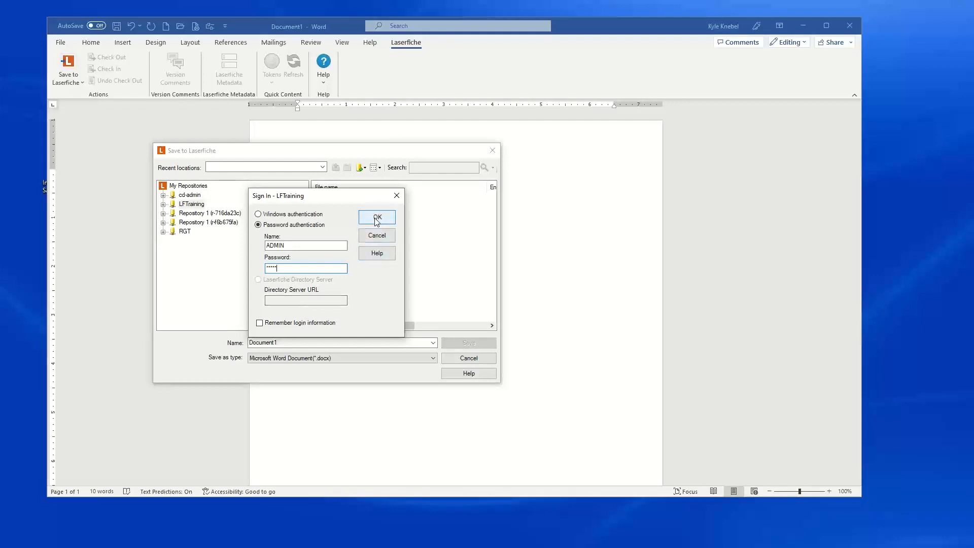
click(260, 323)
click(369, 222)
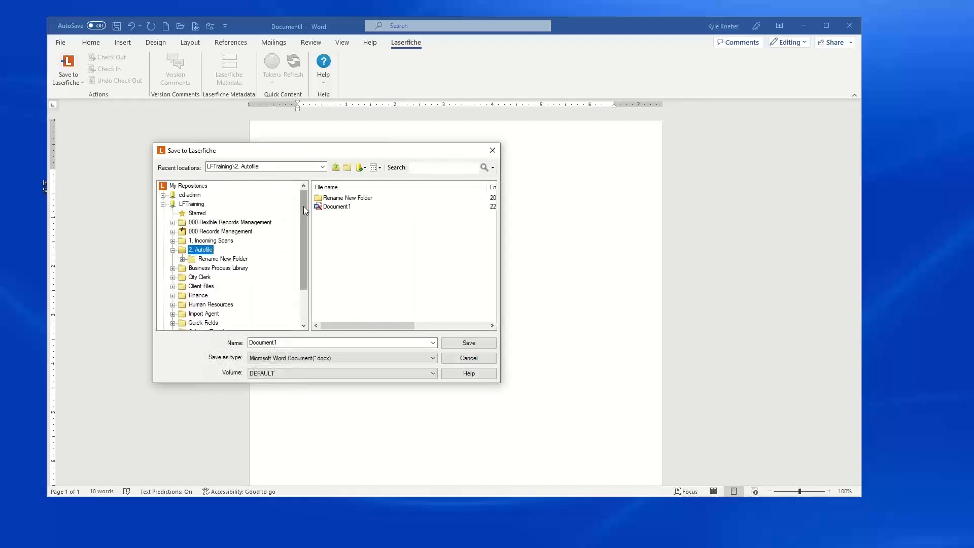
- Name the document Document1-Office and save it as a Word document in the 1. Incoming Scans folder
drag(304, 206, 301, 221)
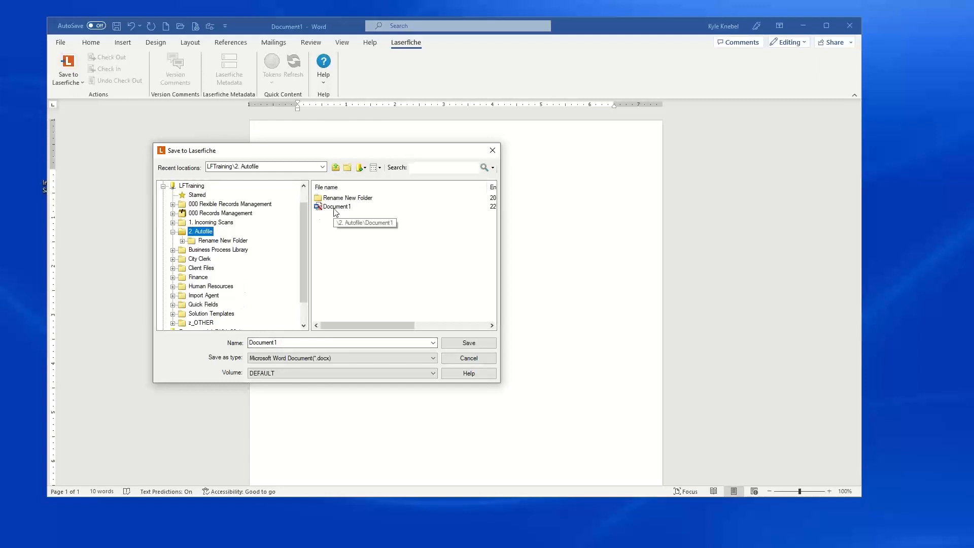
click(287, 343)
click(287, 342)
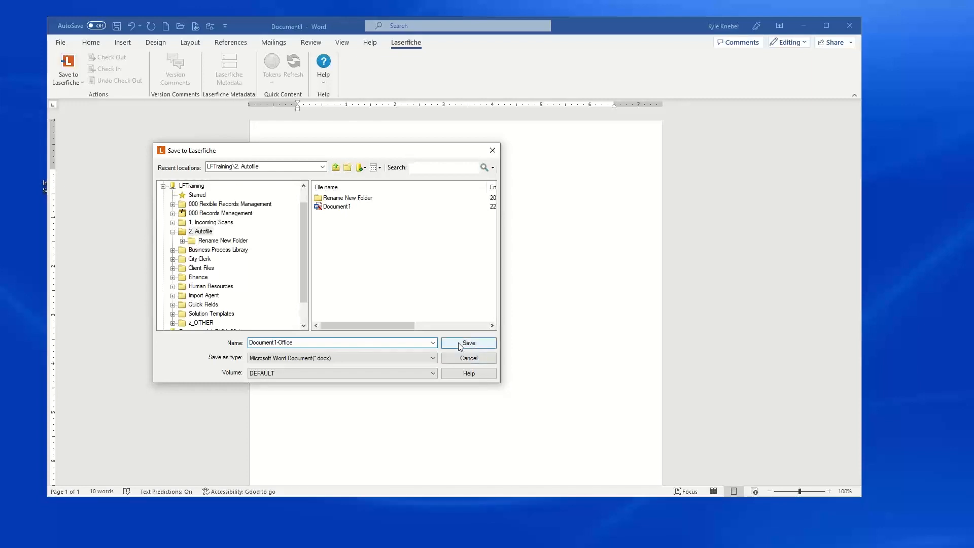
click(212, 223)
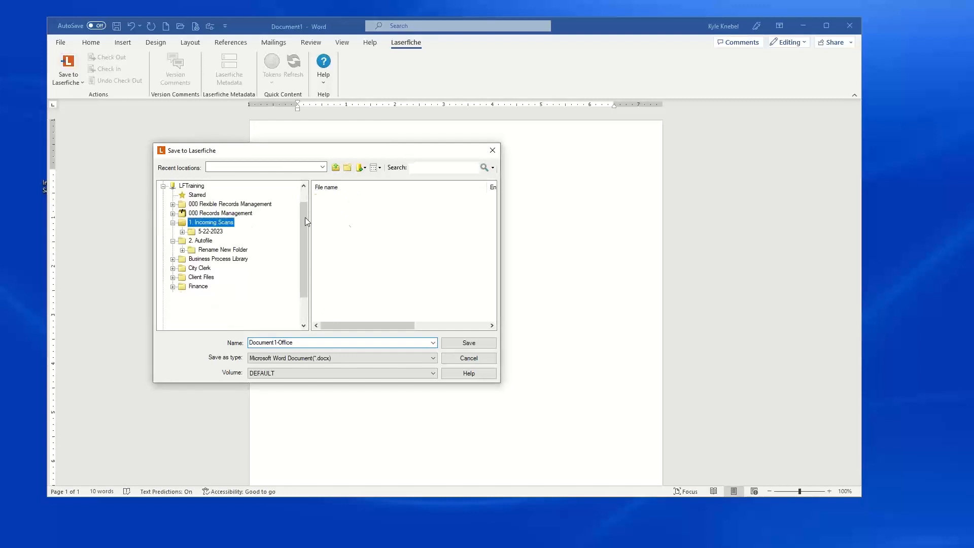
click(464, 344)
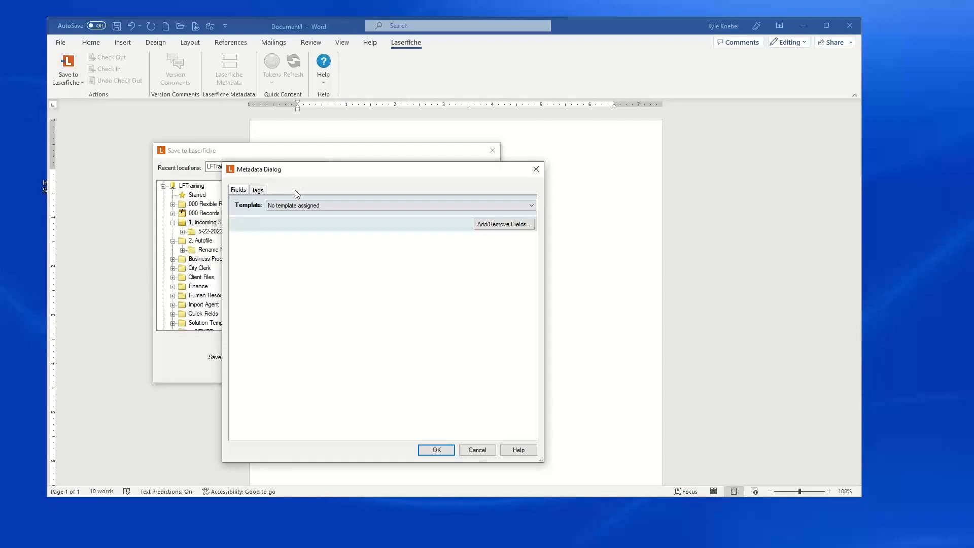
- Assign the General template to the document and set its Category to Phase 1
click(341, 208)
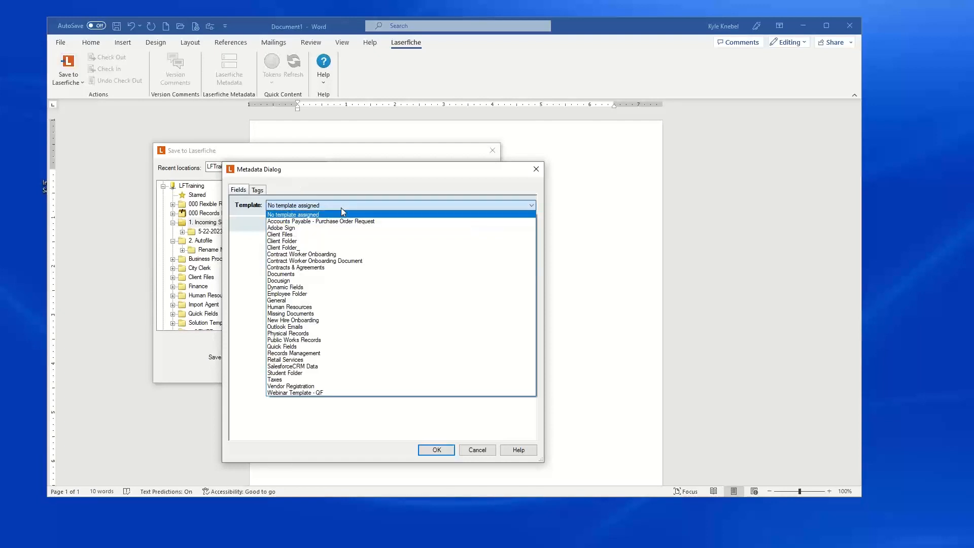
click(348, 187)
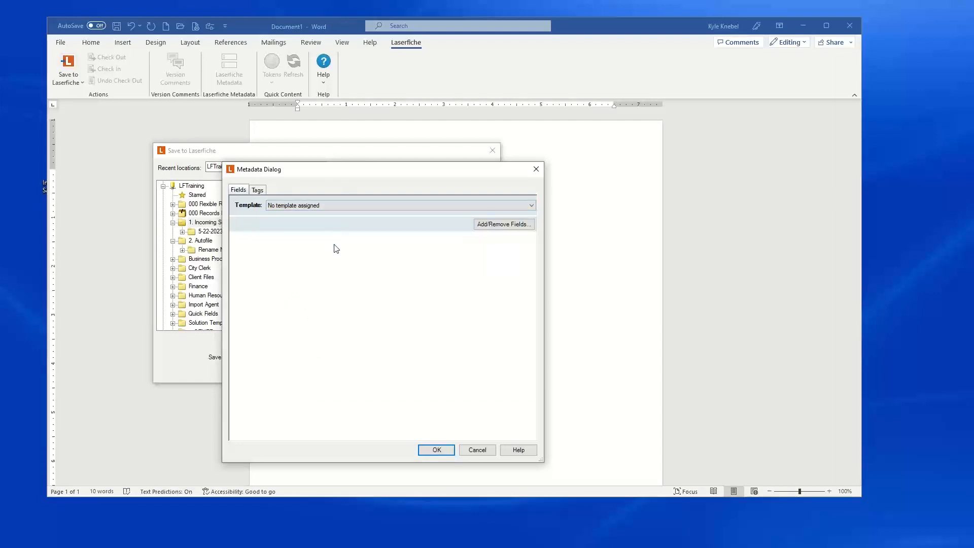
click(305, 208)
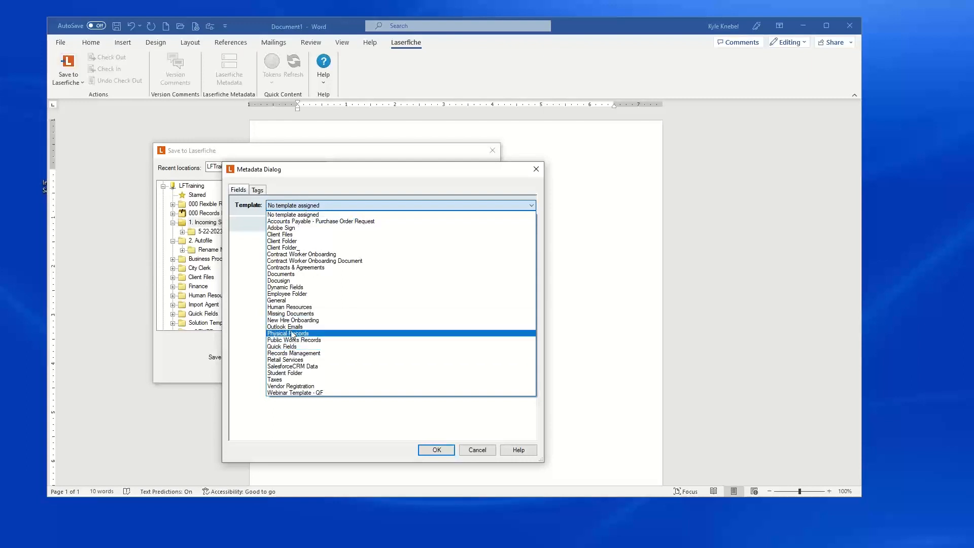
click(283, 303)
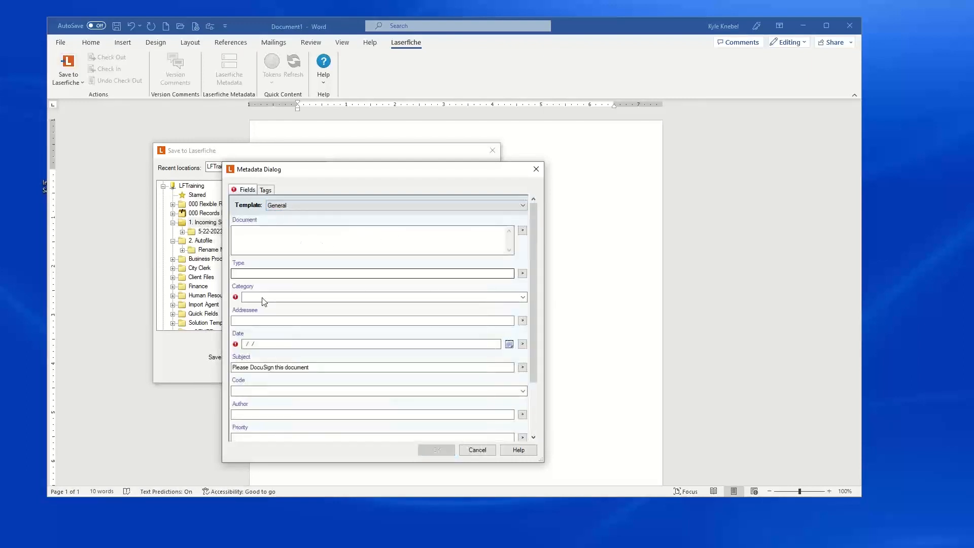
click(275, 298)
click(260, 322)
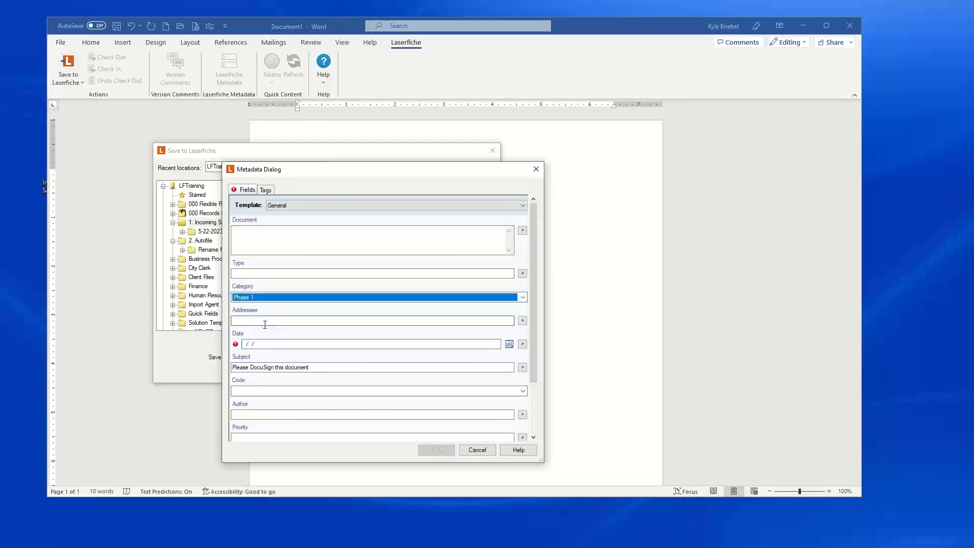
- Fill in the metadata Date field with 05/30/2023
click(442, 344)
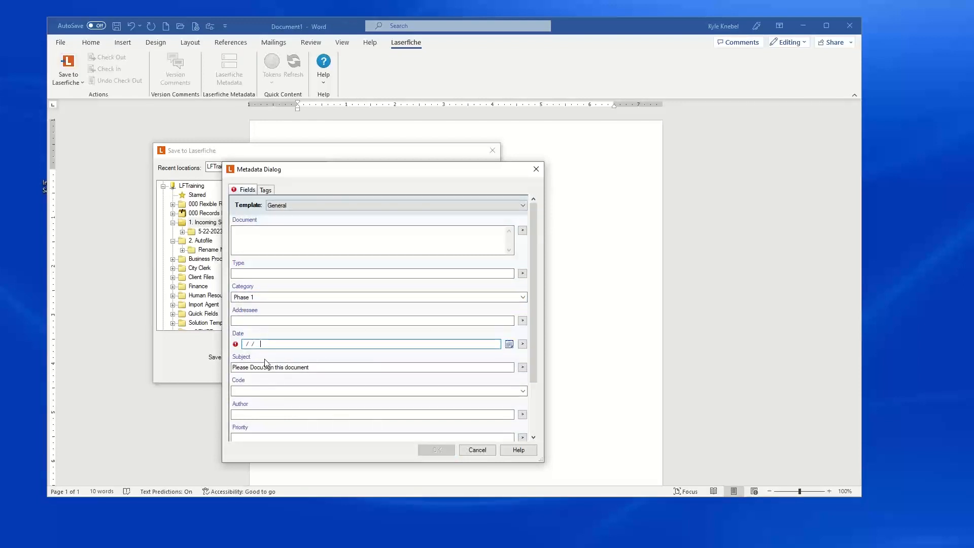
key(alt+space)
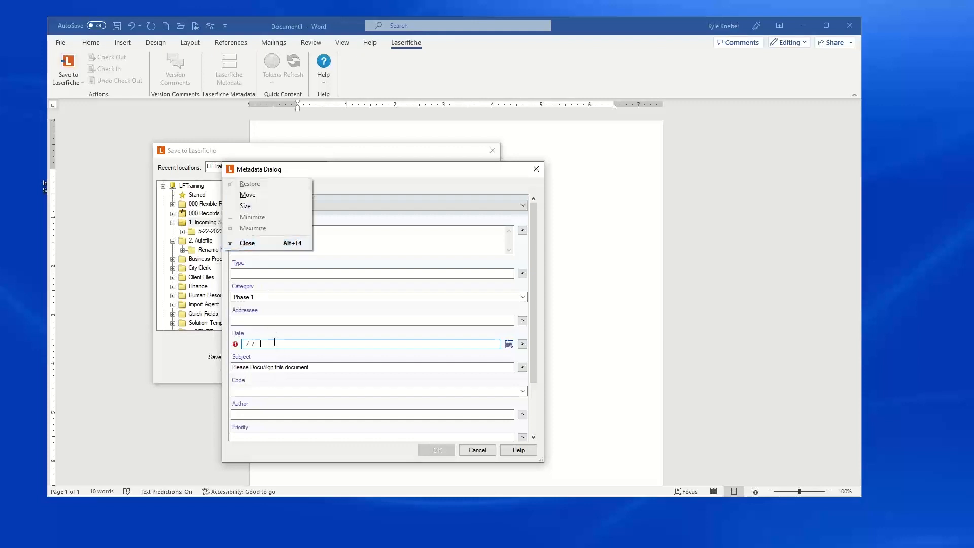
key(Escape)
key(ctrl+space)
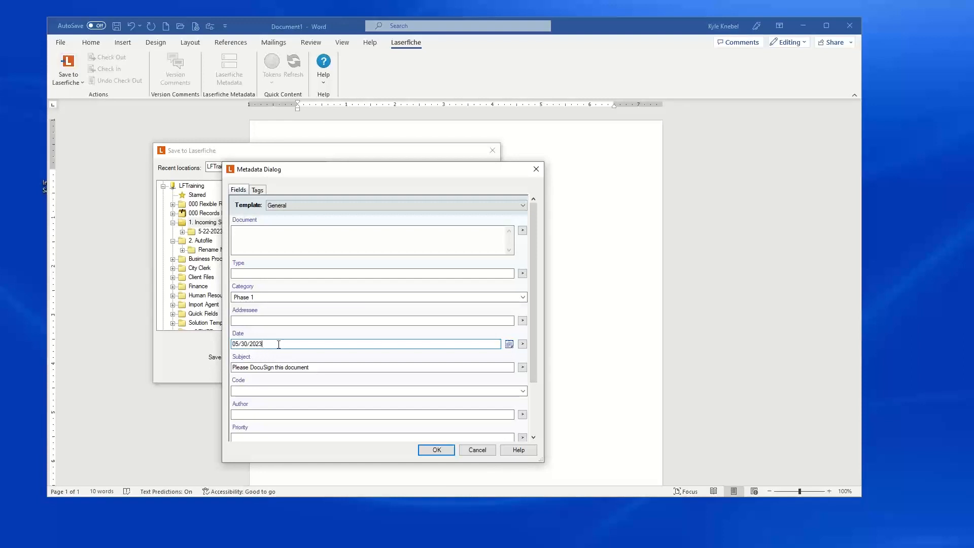
- Look at the Date field's calendar, clear the date and undo the clearing
click(509, 344)
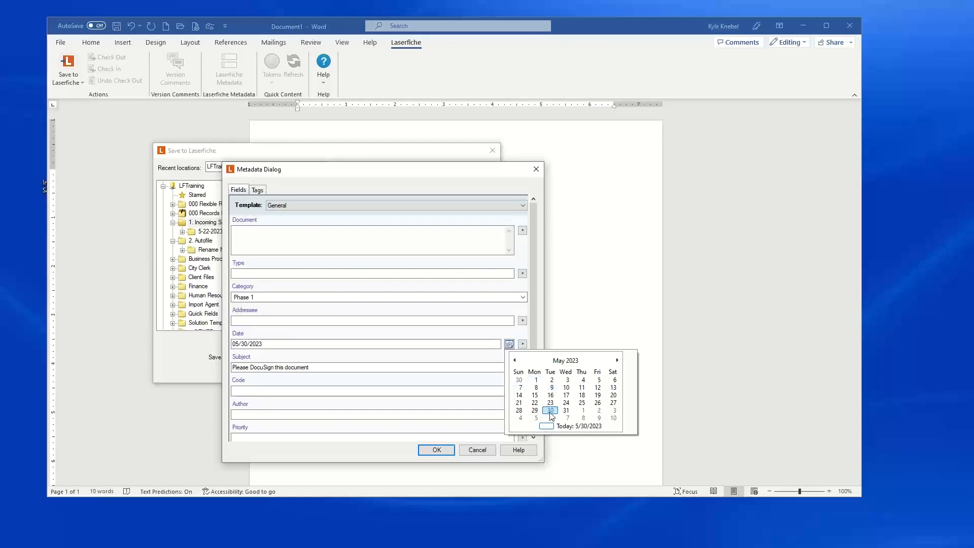
click(286, 344)
drag(272, 343, 192, 337)
key(Delete)
key(ctrl+z)
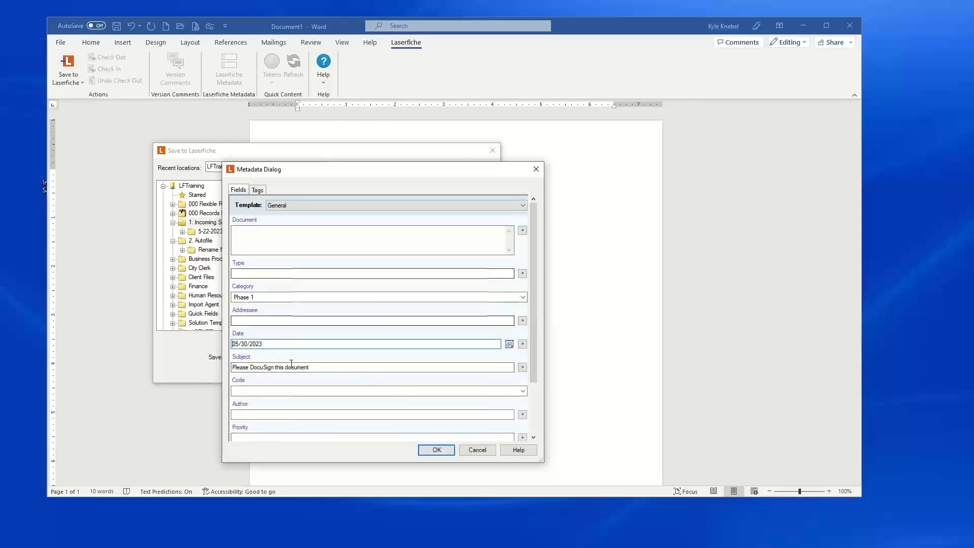
- Accept the metadata to finish saving Document1-Office, and return from Word to the Laserfiche client
click(435, 451)
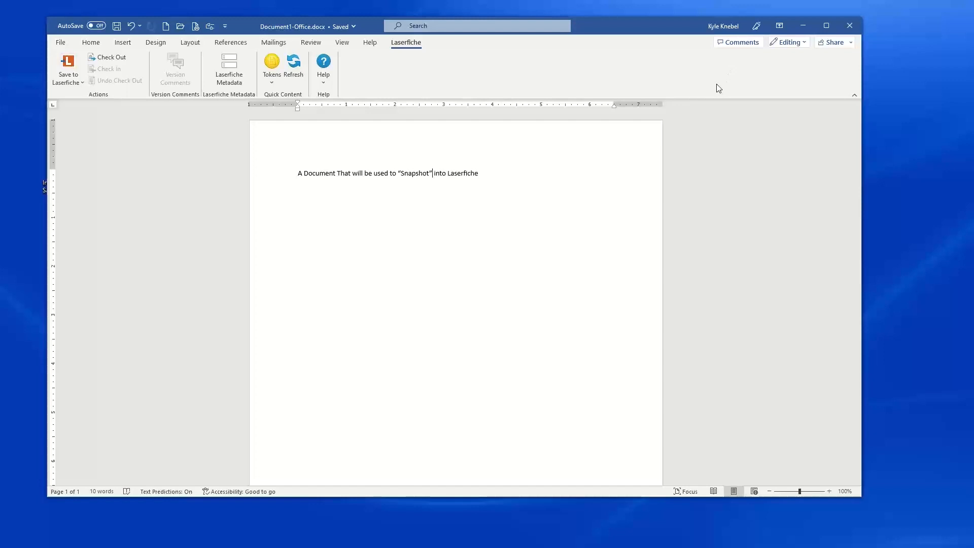
click(803, 29)
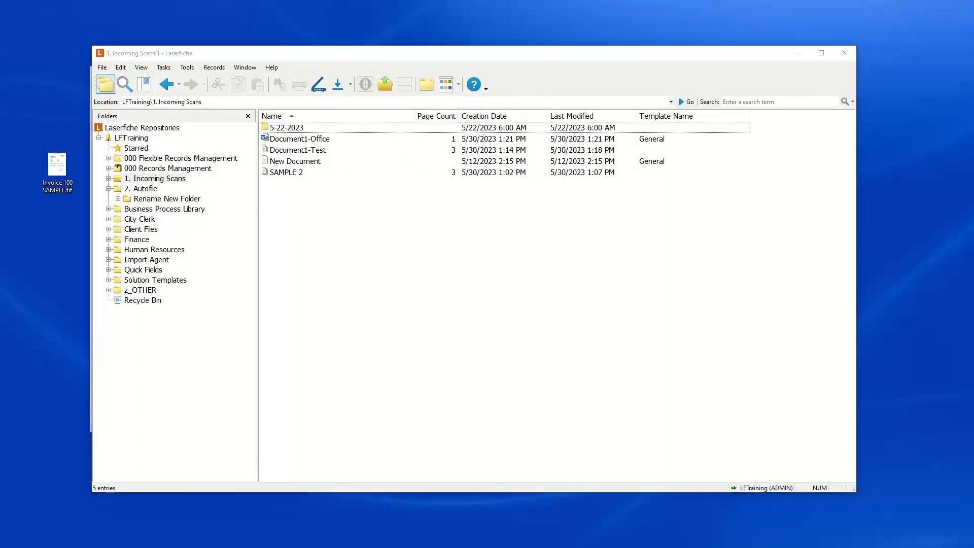
- Switch to Outlook and show the Laserfiche save options for the File Attachment Example email
drag(0, 127, 452, 115)
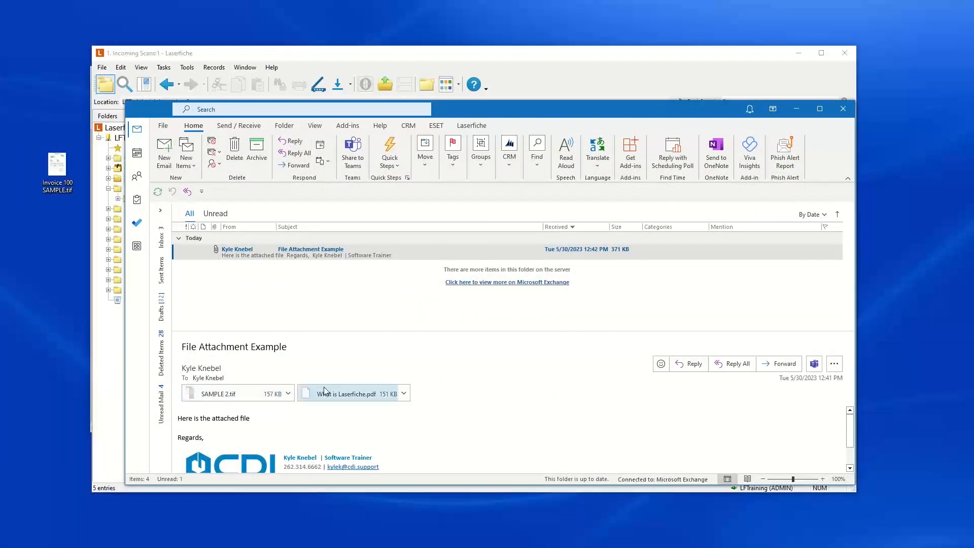
click(473, 128)
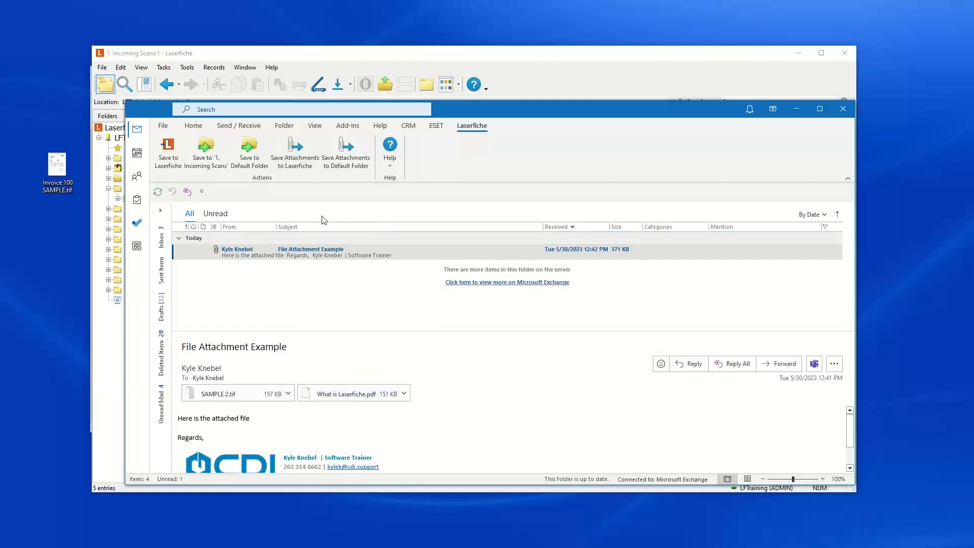
- Try importing the SAMPLE 2.tif email attachment into 1. Incoming Scans as a new document, view its metadata fields, and cancel the import
drag(464, 113, 755, 108)
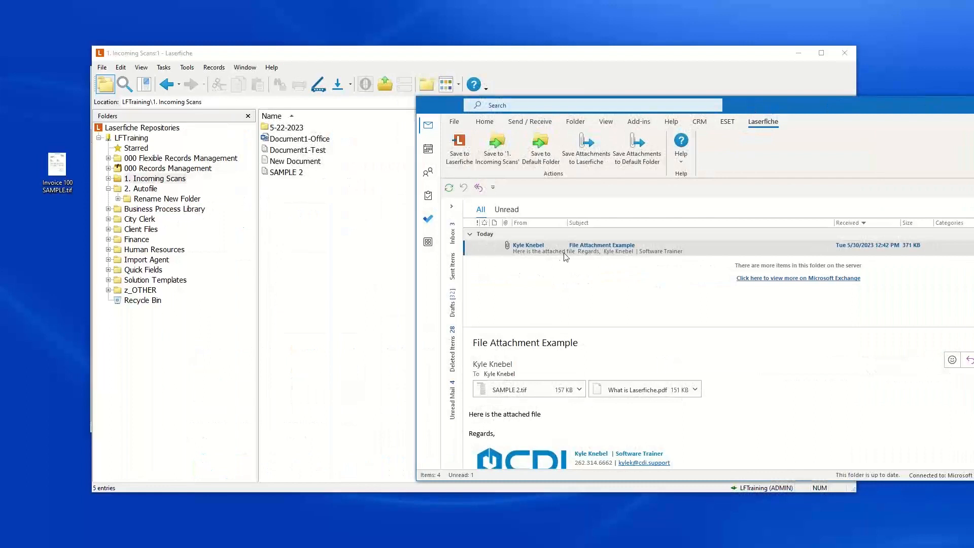
drag(534, 391, 344, 293)
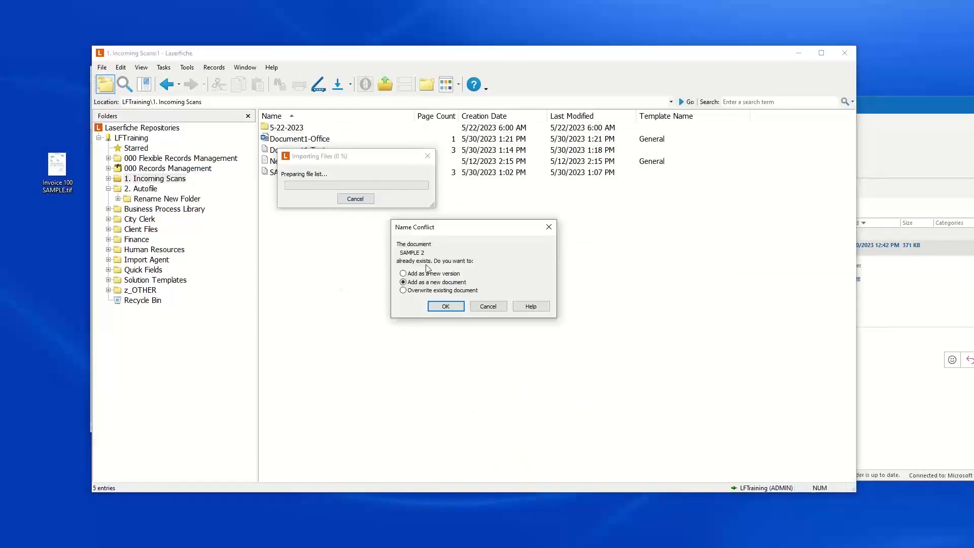
click(442, 307)
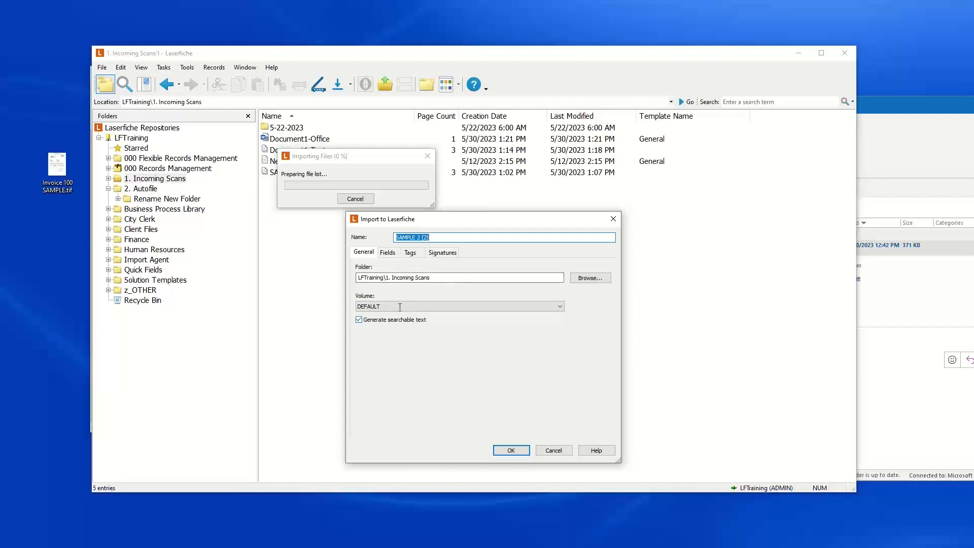
click(390, 254)
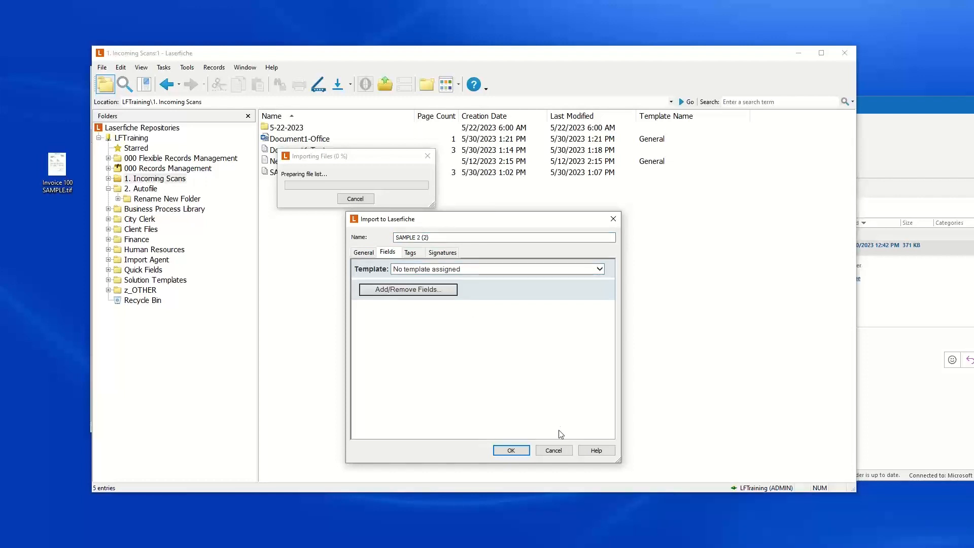
click(554, 450)
- Bring Outlook back to the front, reposition its window, and minimize it to return to the Laserfiche client
click(893, 128)
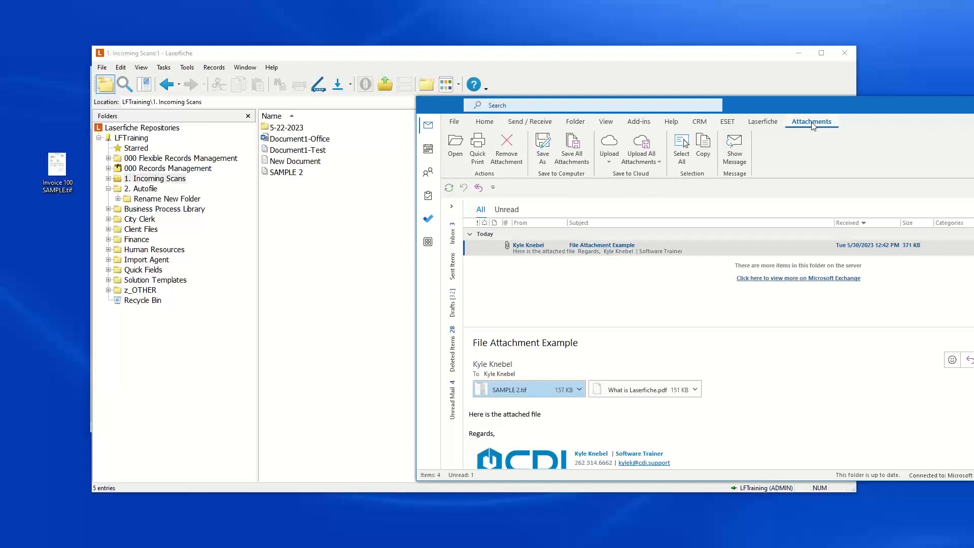
drag(814, 104, 734, 92)
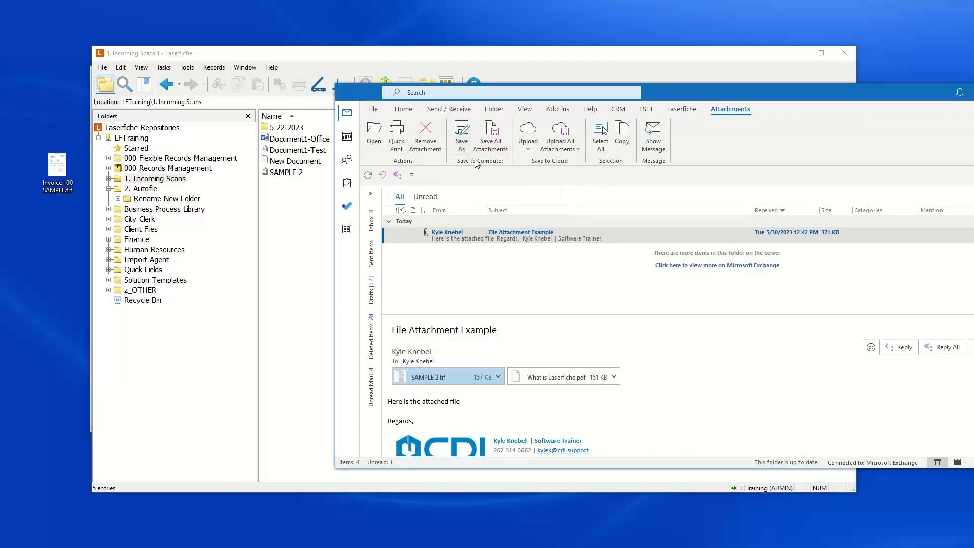
drag(934, 93, 768, 115)
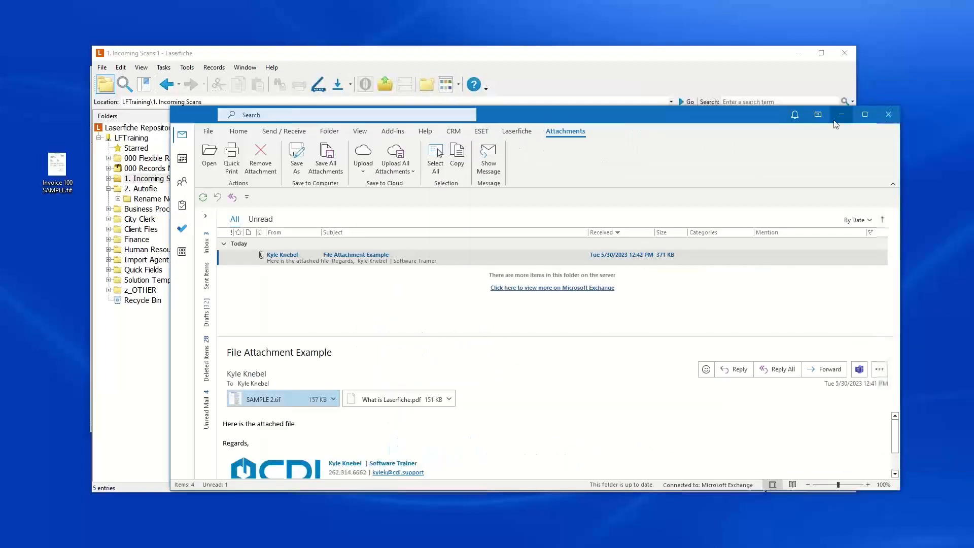
click(842, 116)
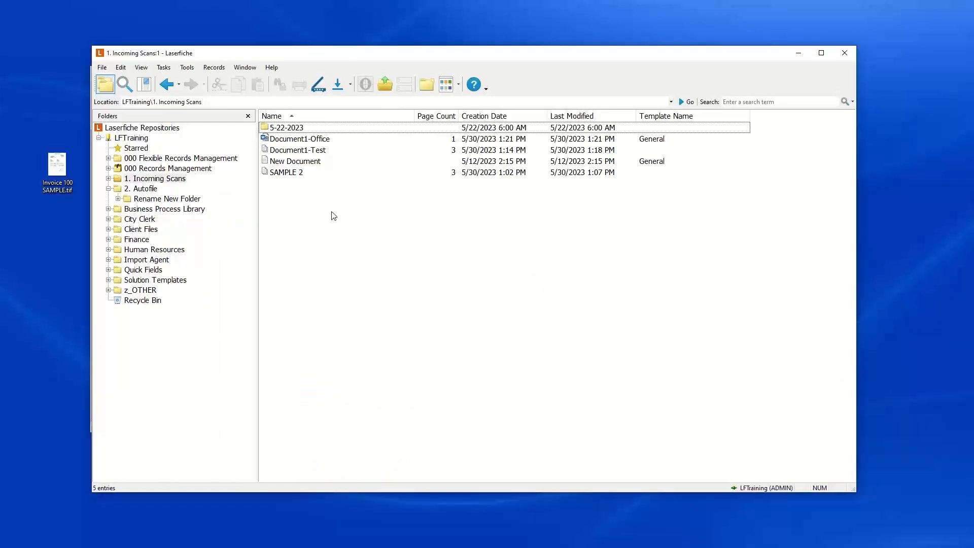
- Examine the default image formats in the download options, keep PDF (color/grayscale) for black and white images, and cancel the options
click(289, 174)
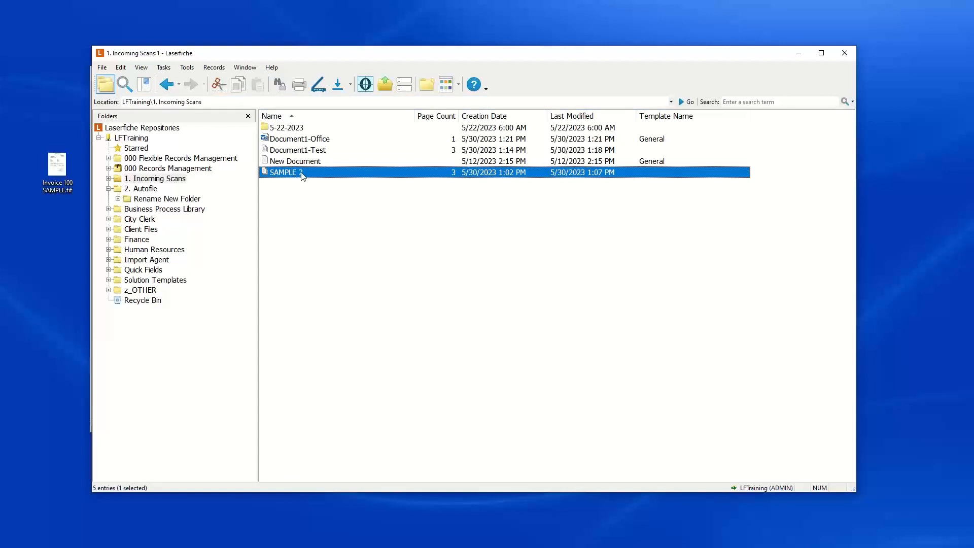
click(188, 68)
click(197, 91)
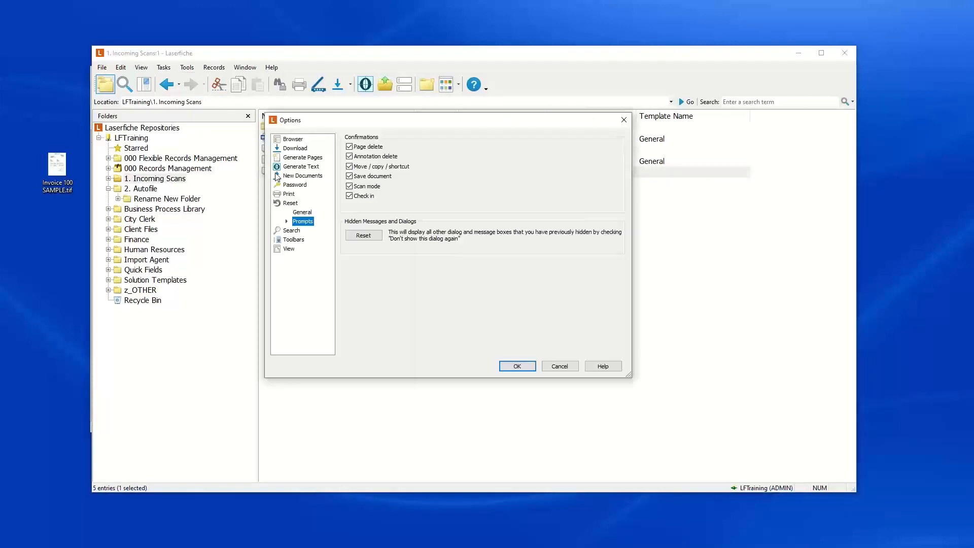
click(296, 149)
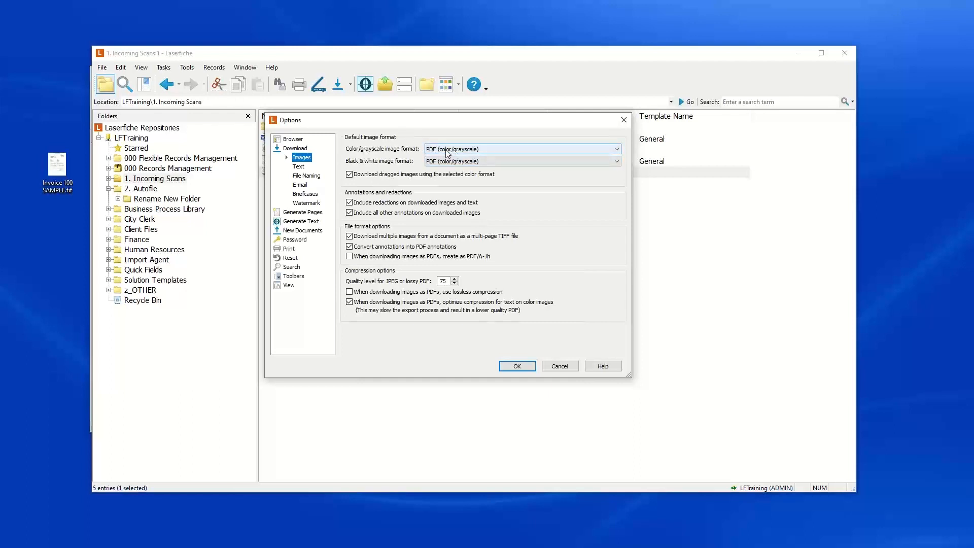
click(442, 162)
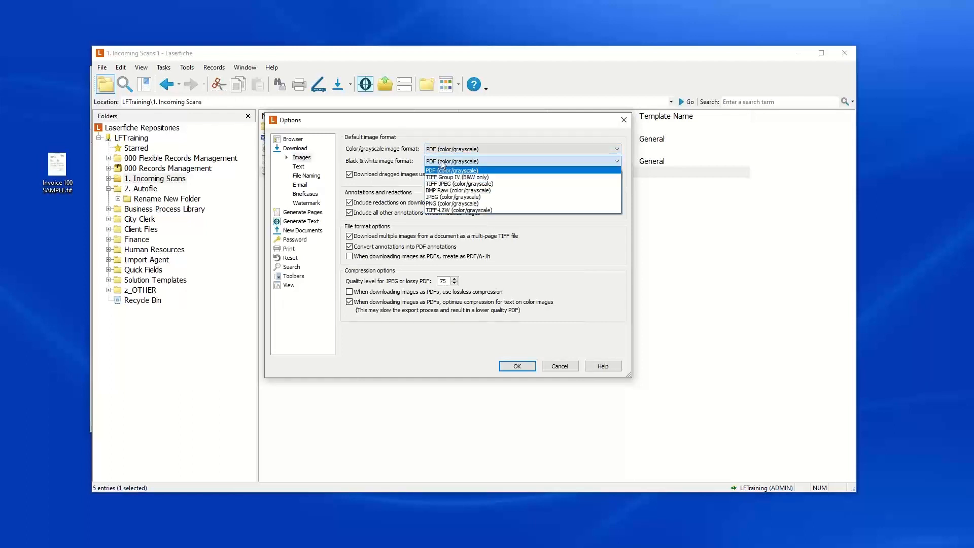
click(431, 171)
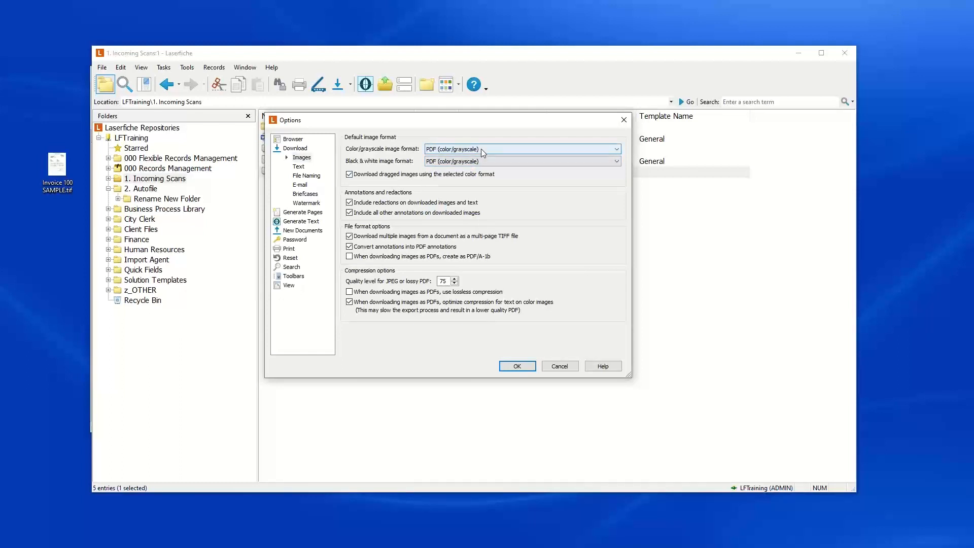
click(454, 162)
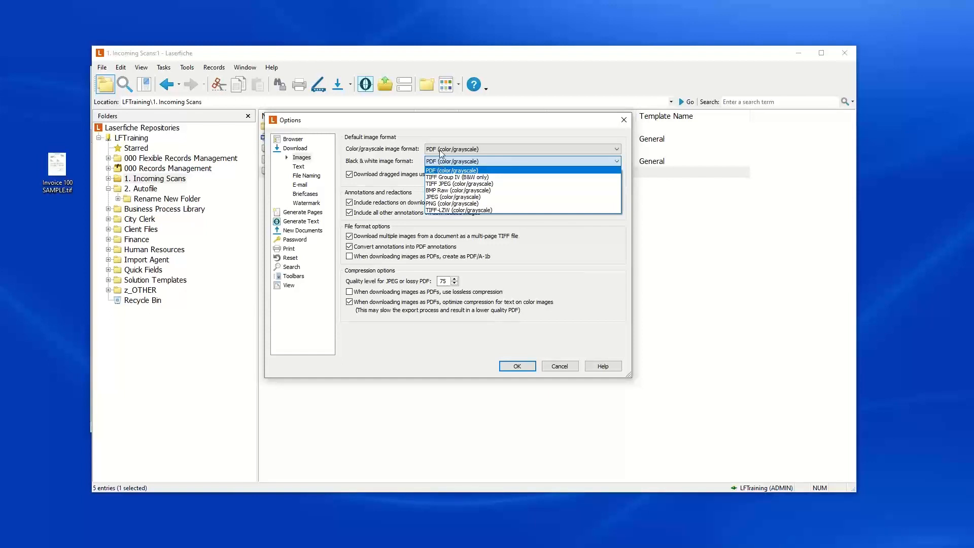
click(448, 135)
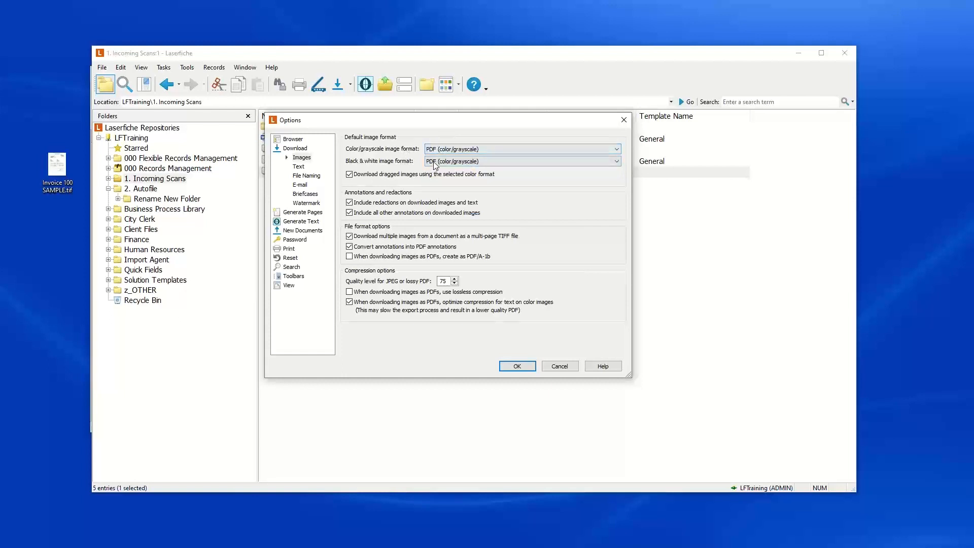
click(559, 367)
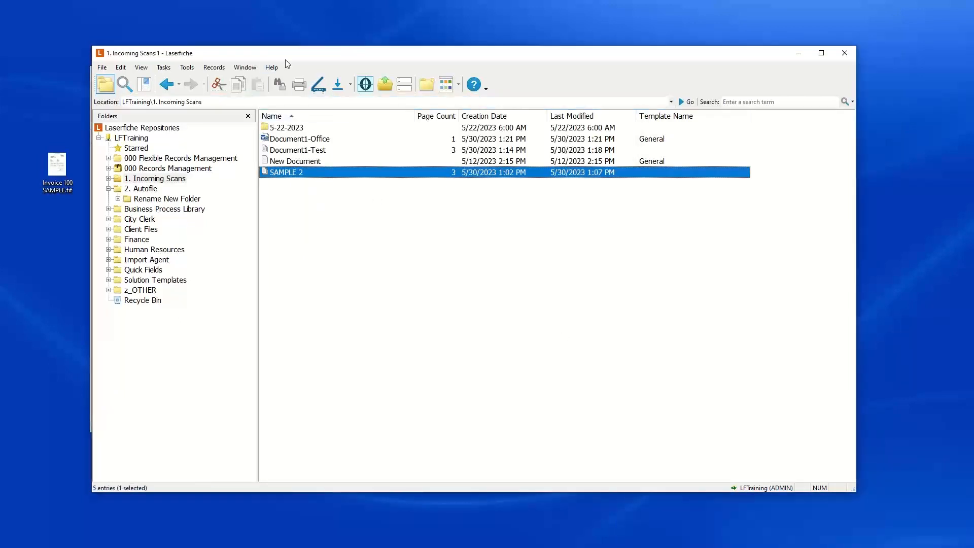
- Export SAMPLE 2 to the desktop, close the second Laserfiche window, and place the exported file below Invoice 100 SAMPLE.tif
drag(290, 176, 74, 245)
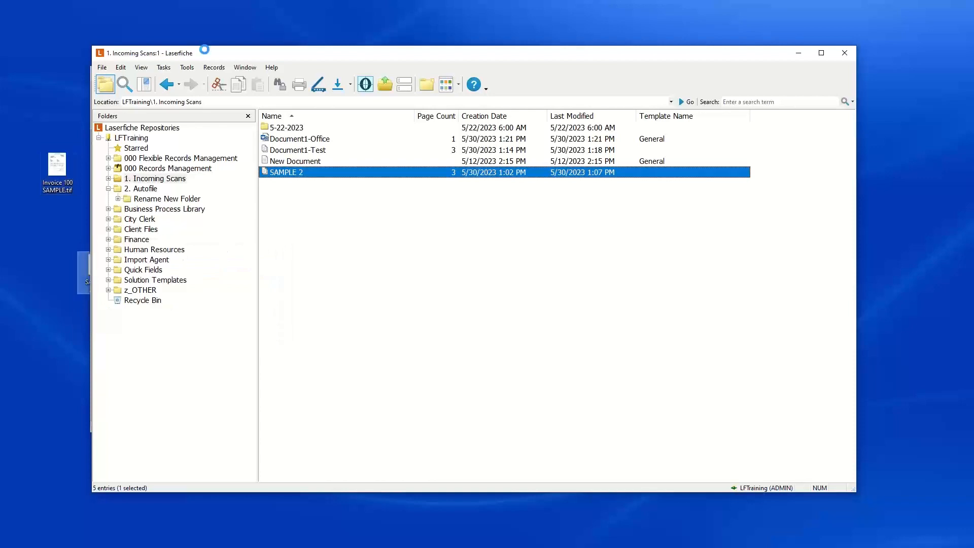
drag(202, 53, 244, 55)
drag(120, 75, 229, 76)
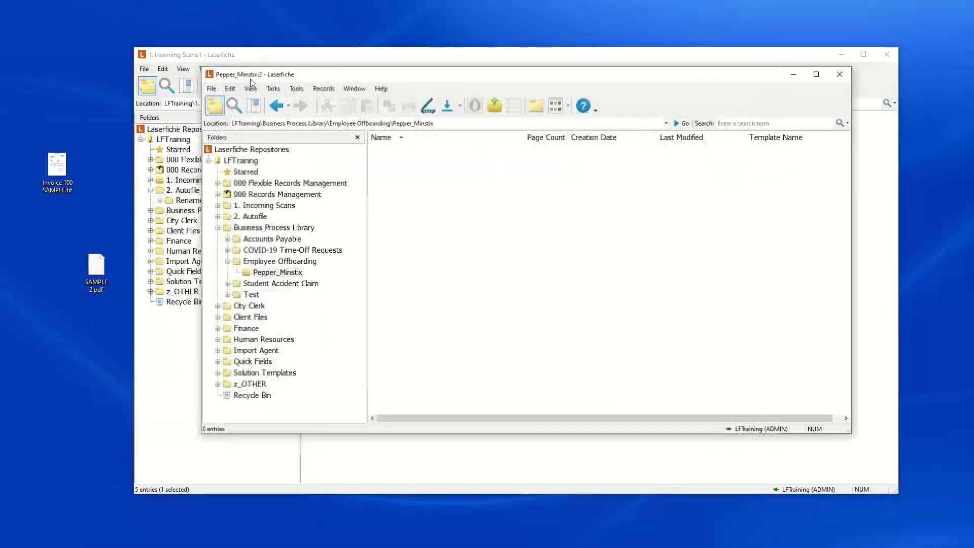
click(847, 74)
drag(96, 269, 57, 228)
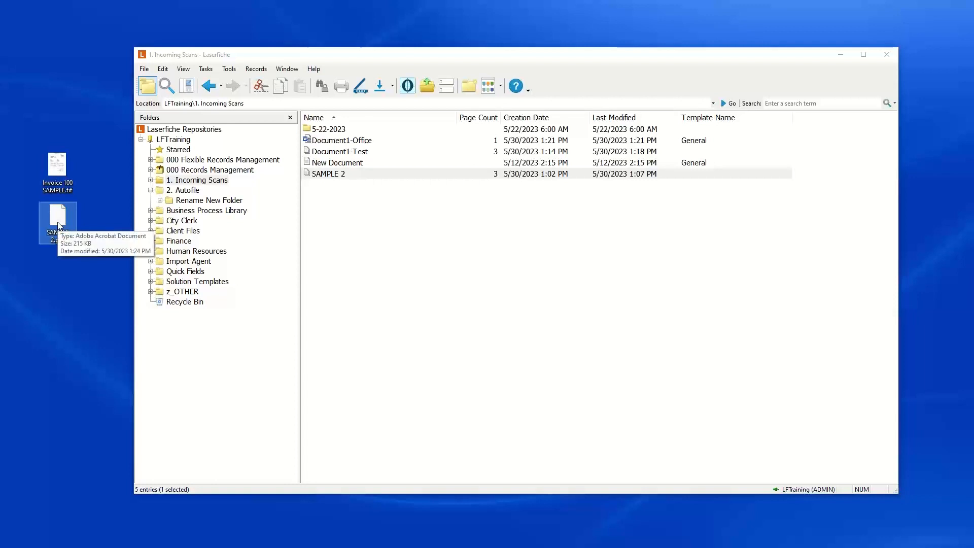
- Start emailing the SAMPLE 2 document from Laserfiche and set its selected page range to 2
click(339, 189)
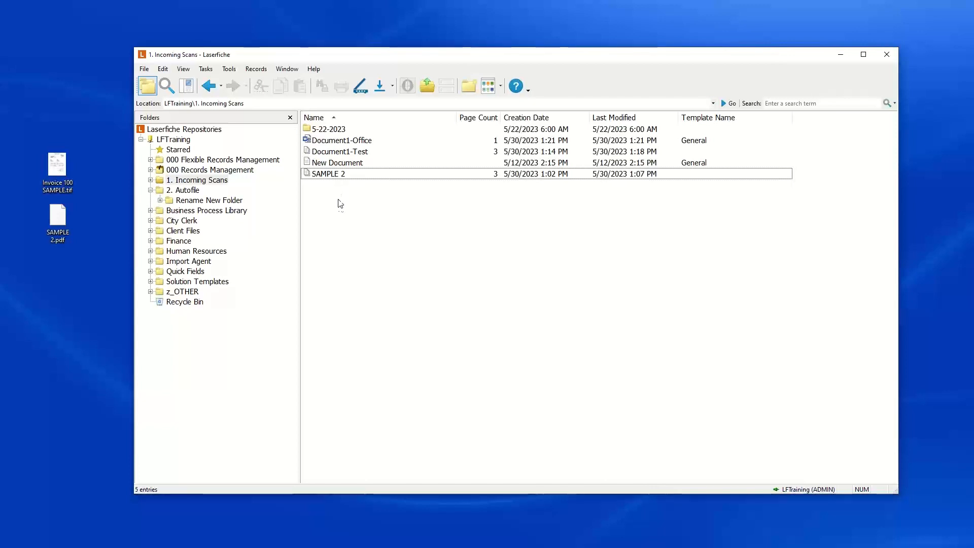
right_click(326, 174)
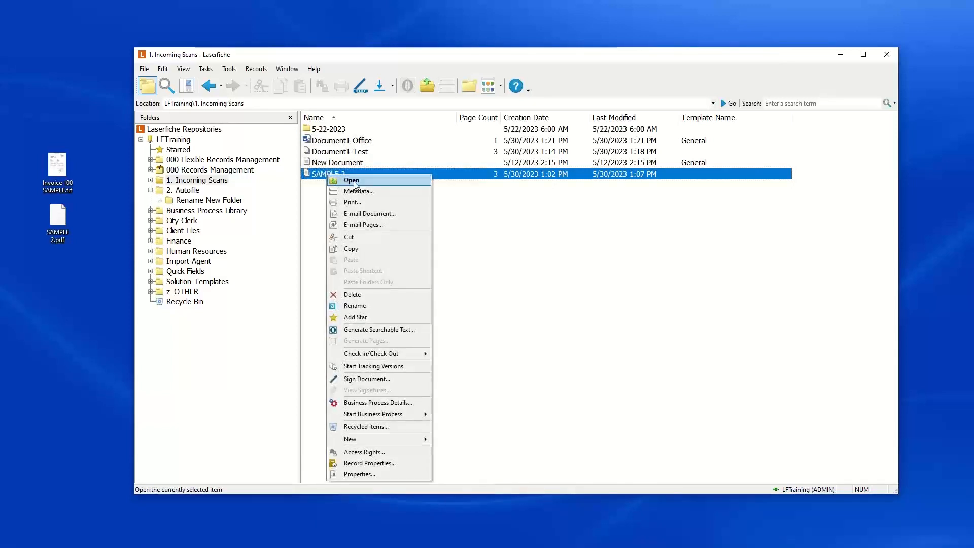
click(358, 216)
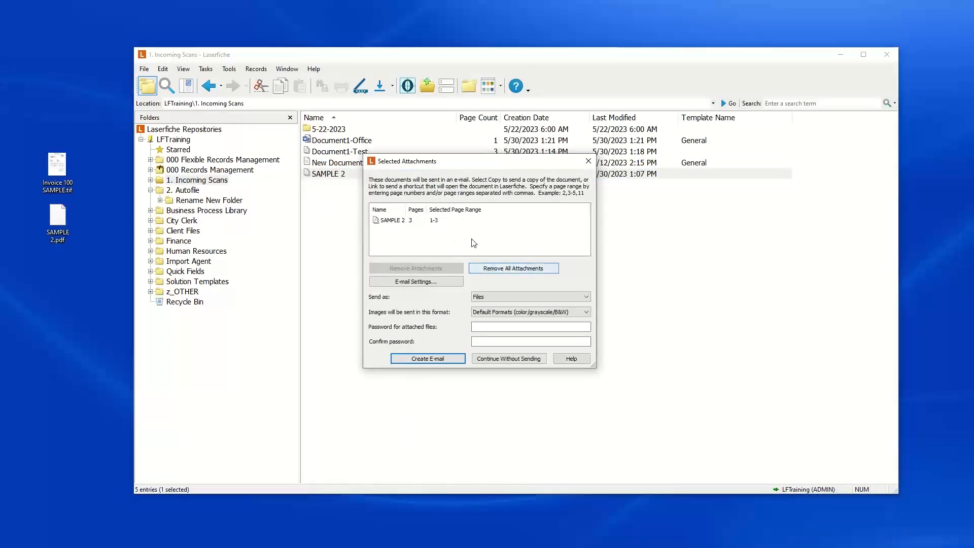
click(406, 222)
click(444, 220)
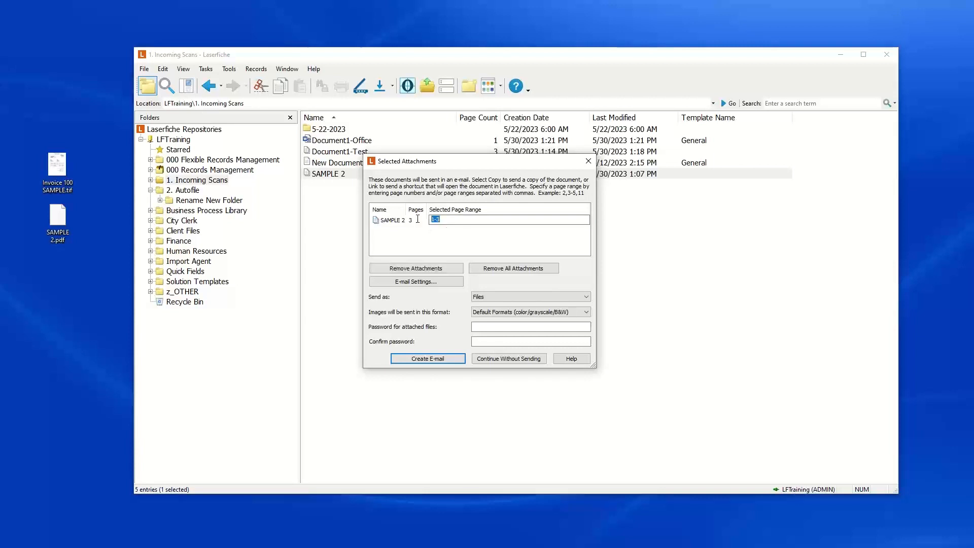
text(2)
click(441, 230)
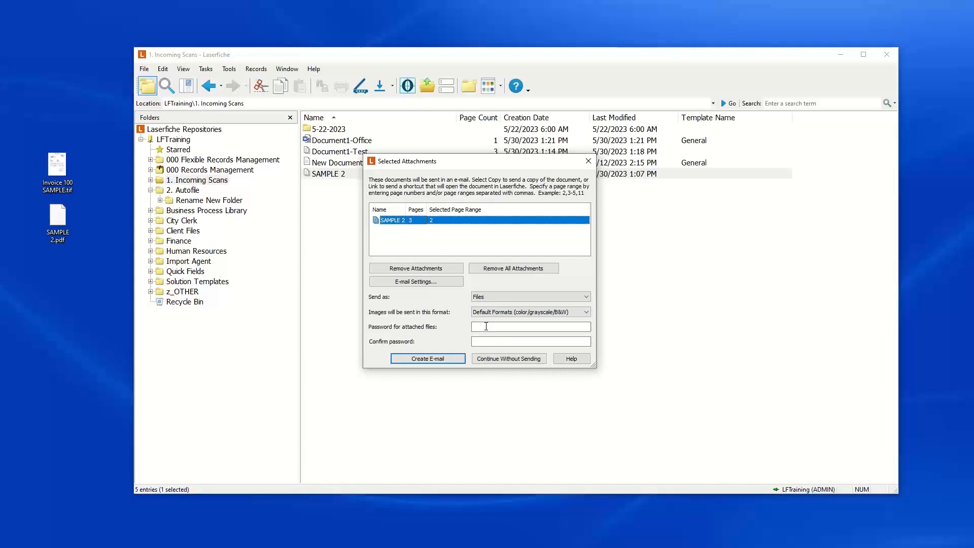
- Create the email with the SAMPLE 2 attachment without a file password, then close the message without saving it
click(487, 326)
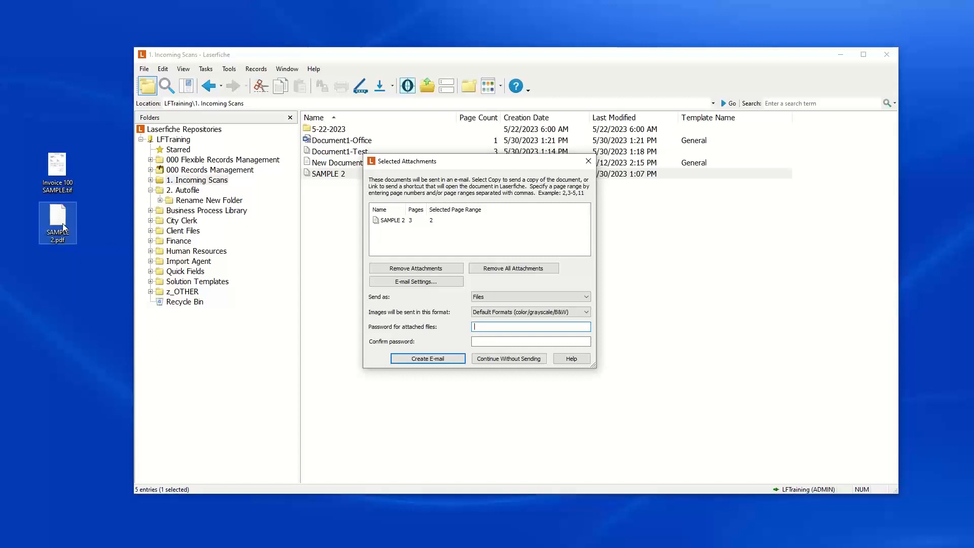
click(427, 359)
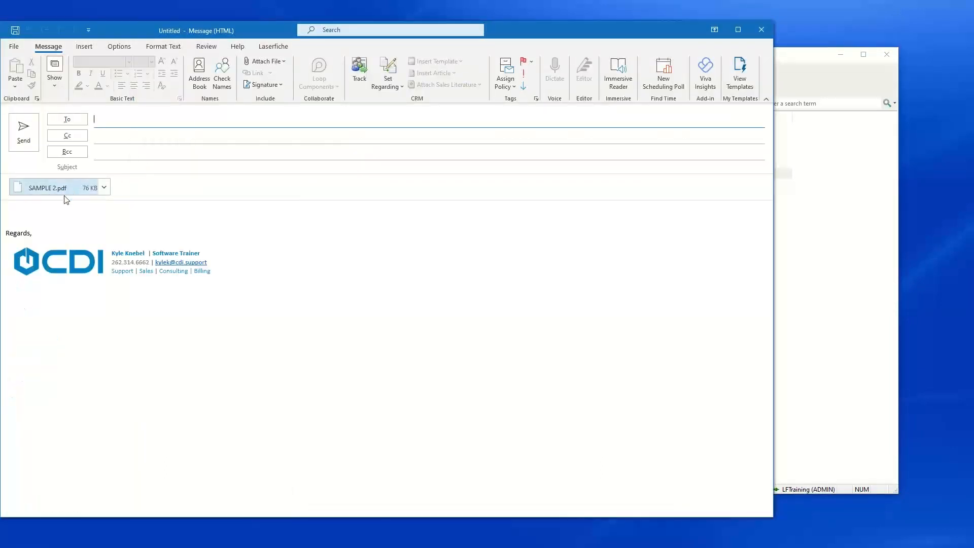
click(48, 215)
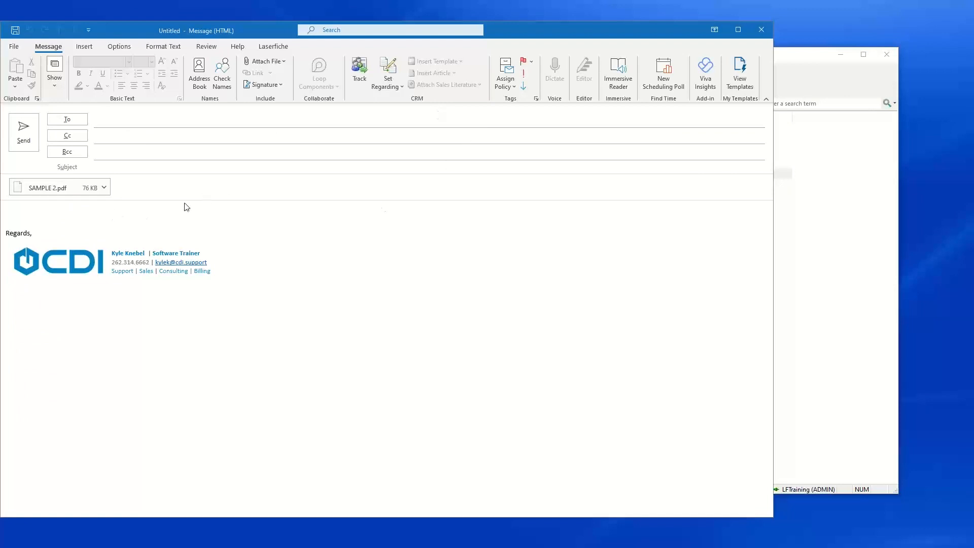
click(760, 33)
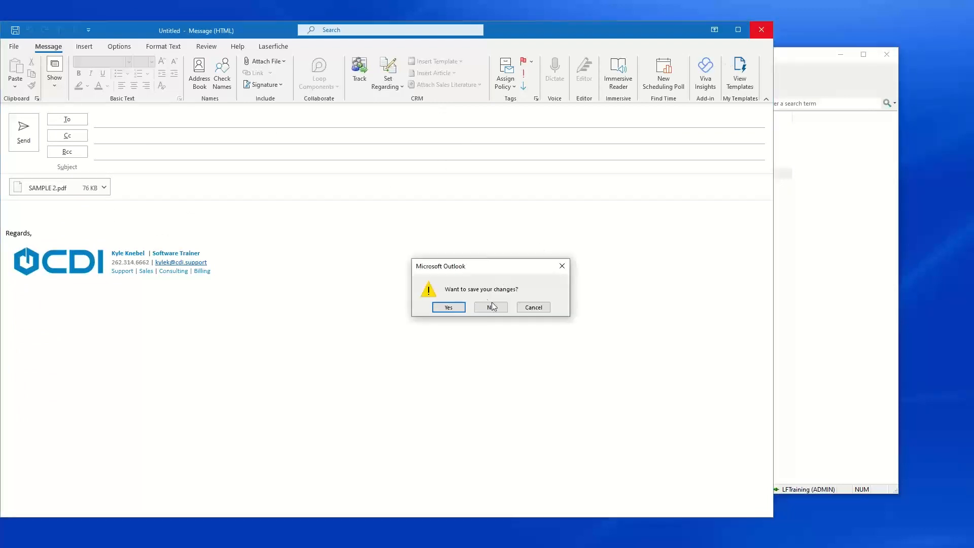
click(490, 310)
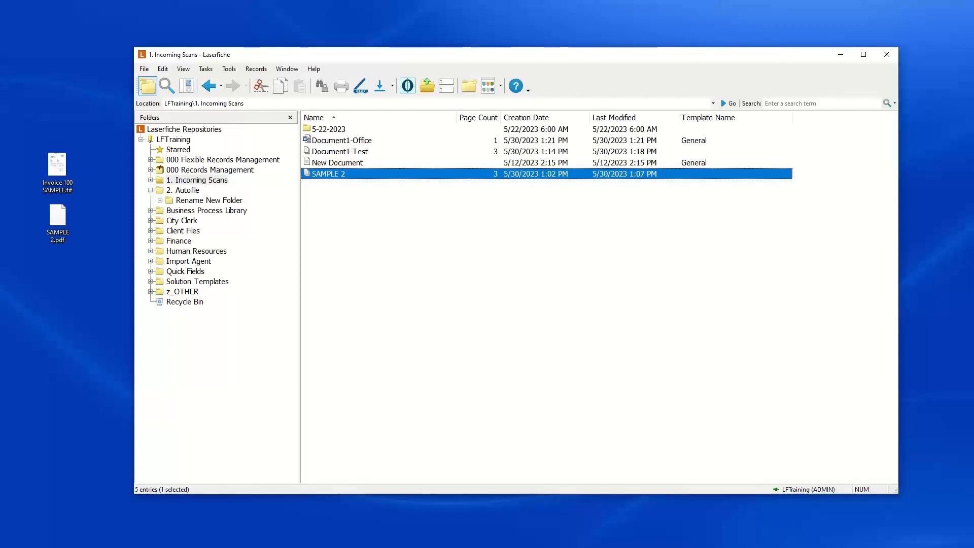
- Switch to Outlook, start forwarding the File Attachment Example email, and move the forward message beside the Laserfiche window
key(alt+Tab)
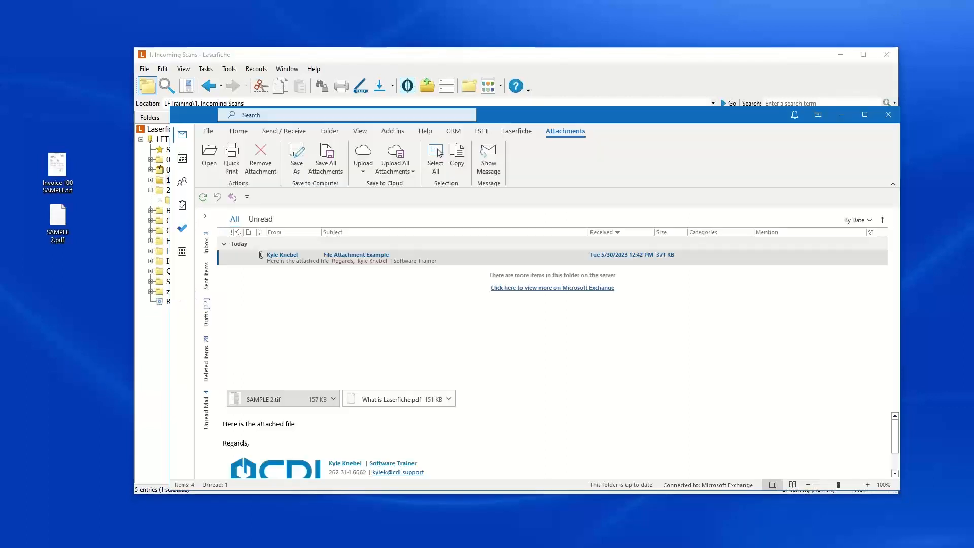
double_click(352, 255)
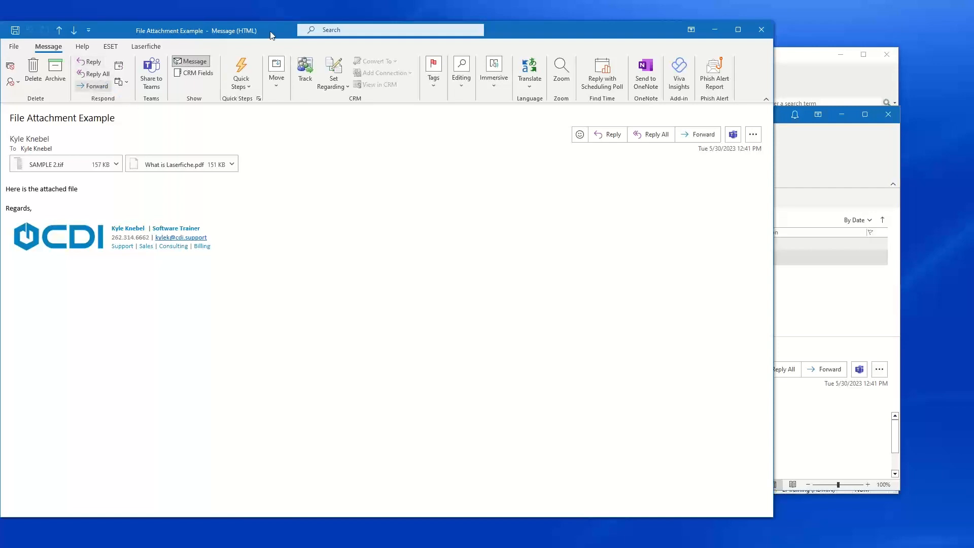
key(ctrl+f)
click(714, 29)
drag(520, 38, 901, 65)
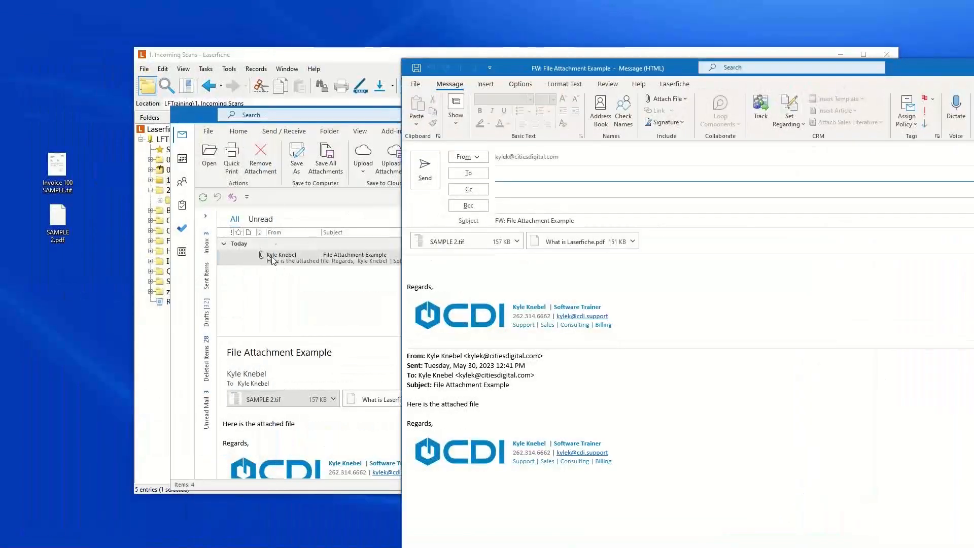
- Attach SAMPLE 2 from the Laserfiche 1. Incoming Scans folder to the forwarded email and return to that message
click(161, 345)
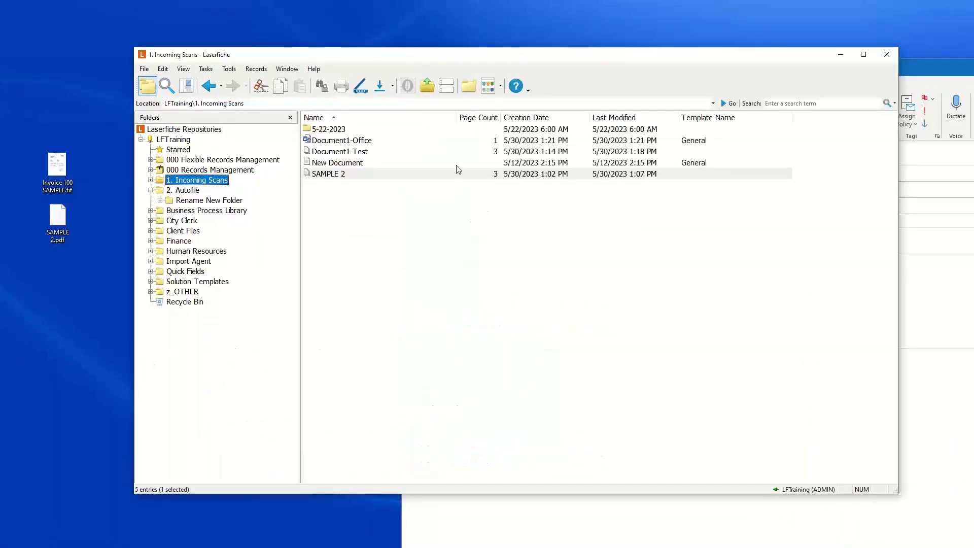
drag(358, 174, 923, 249)
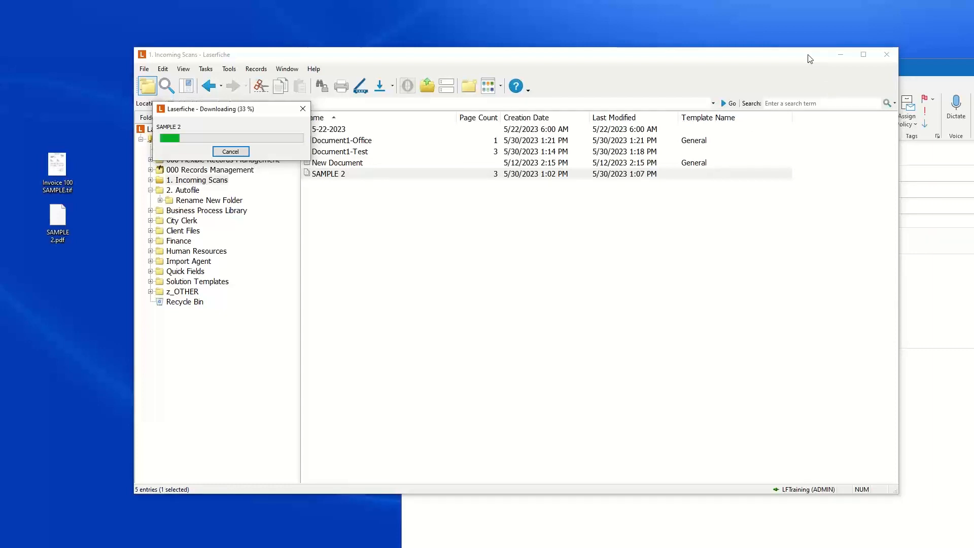
click(922, 86)
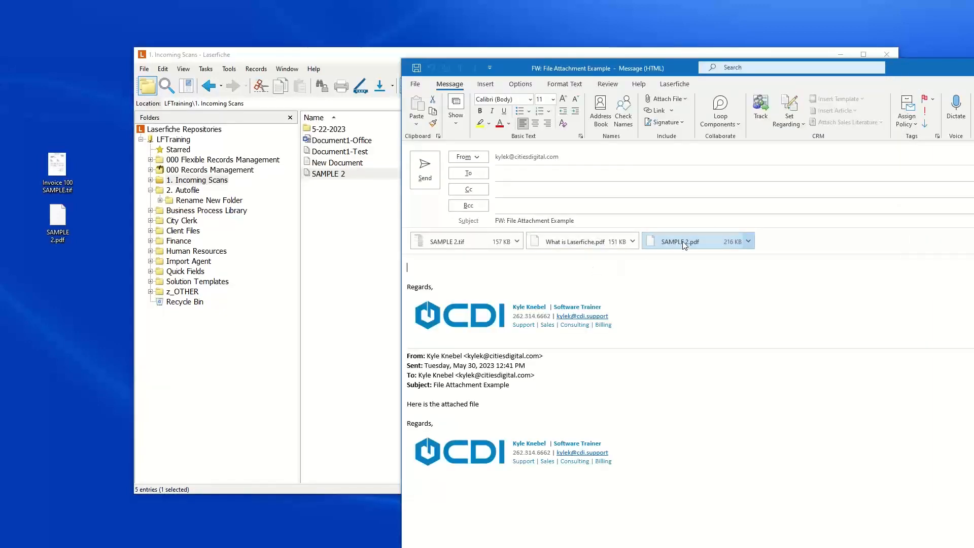
- Close the forwarded File Attachment Example message without saving it
drag(895, 77, 611, 90)
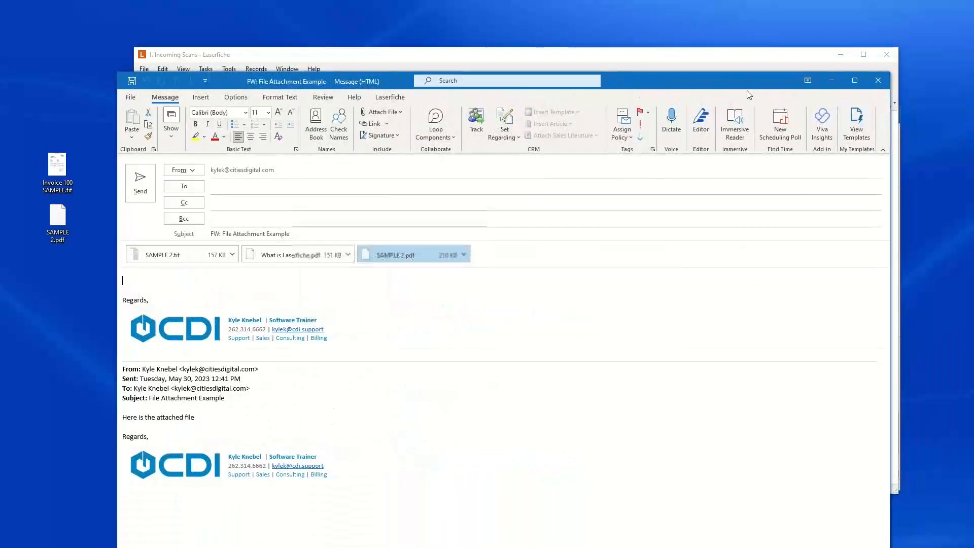
click(878, 80)
click(490, 306)
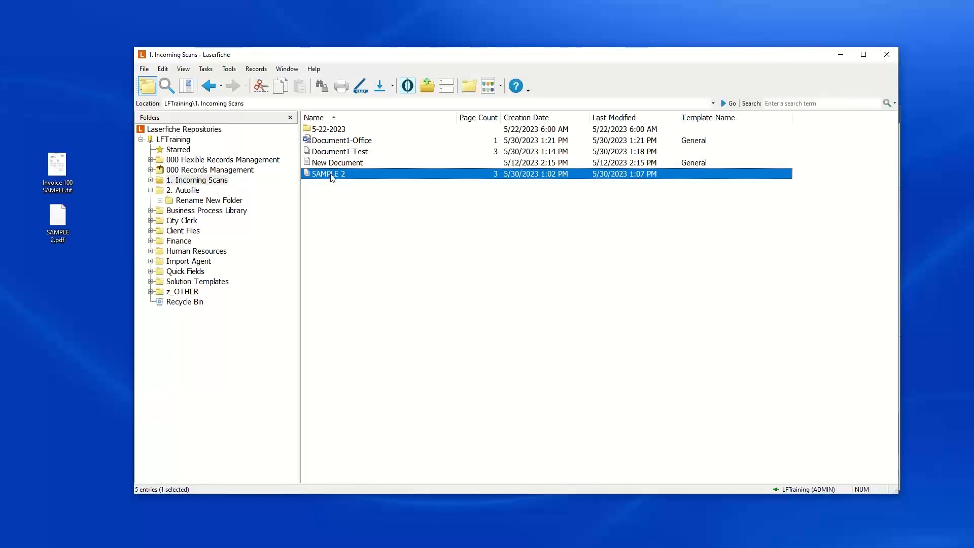
- Start printing SAMPLE 2, review the available printers and print types, and set the page range to page 2
click(341, 85)
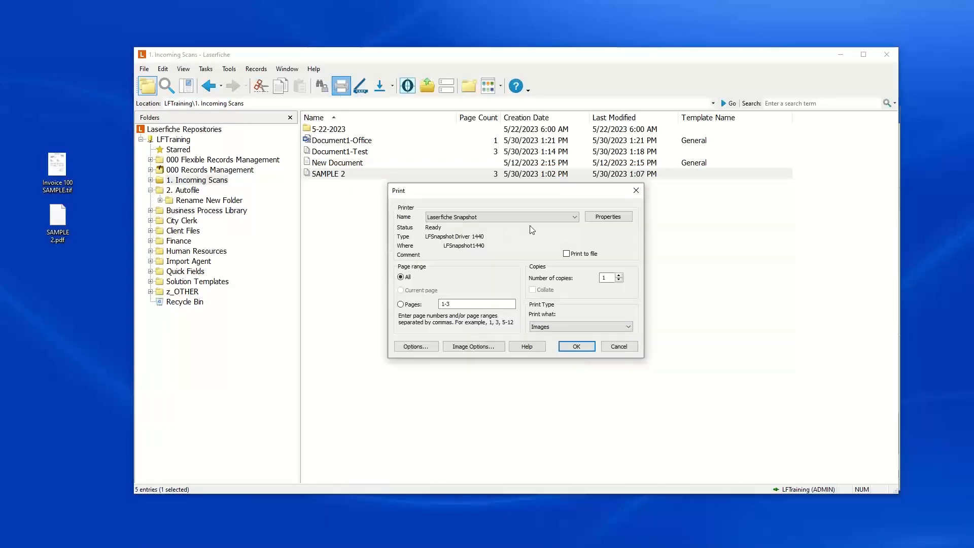
click(576, 218)
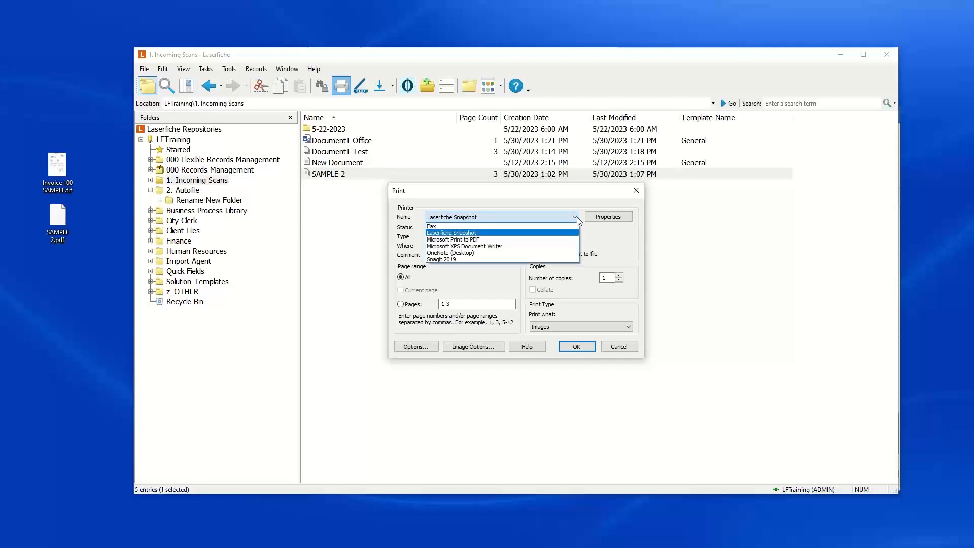
click(575, 217)
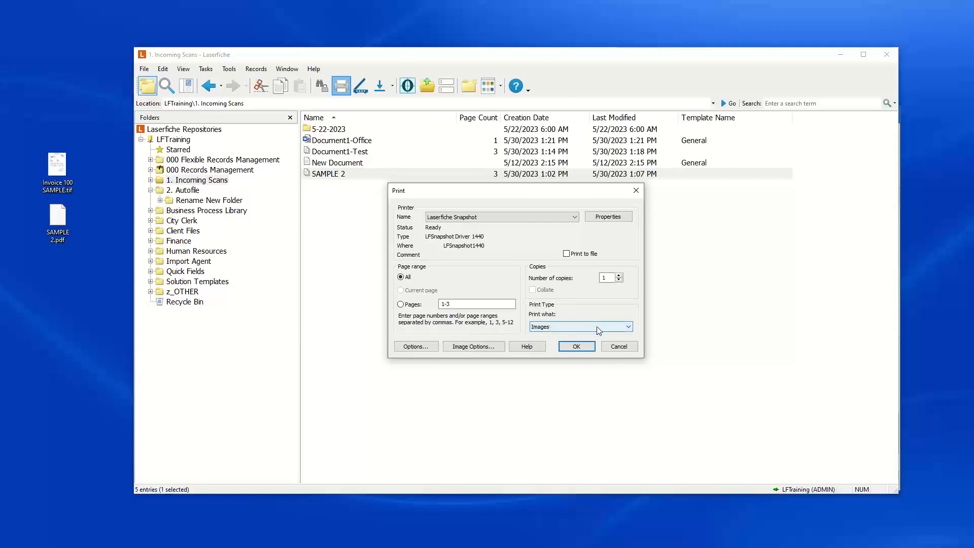
click(407, 307)
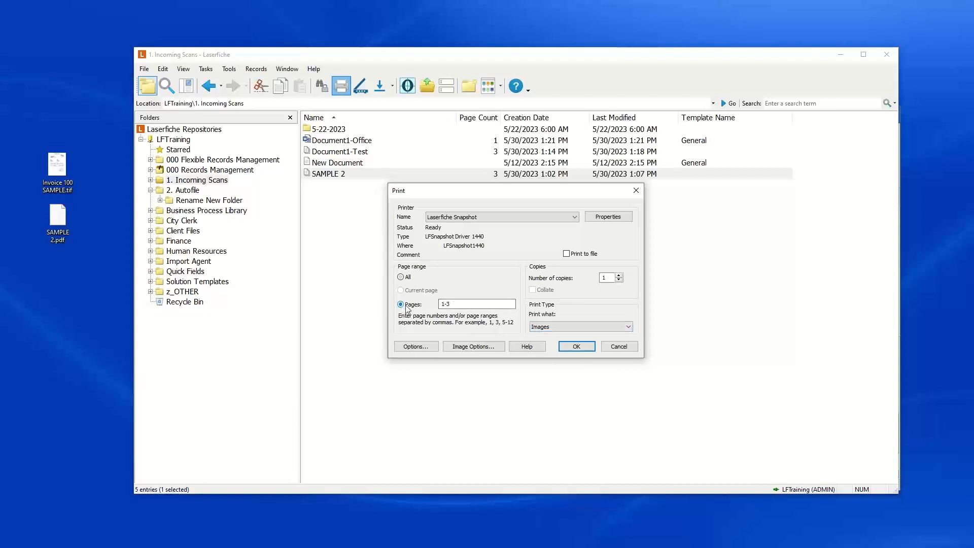
double_click(455, 304)
text(2)
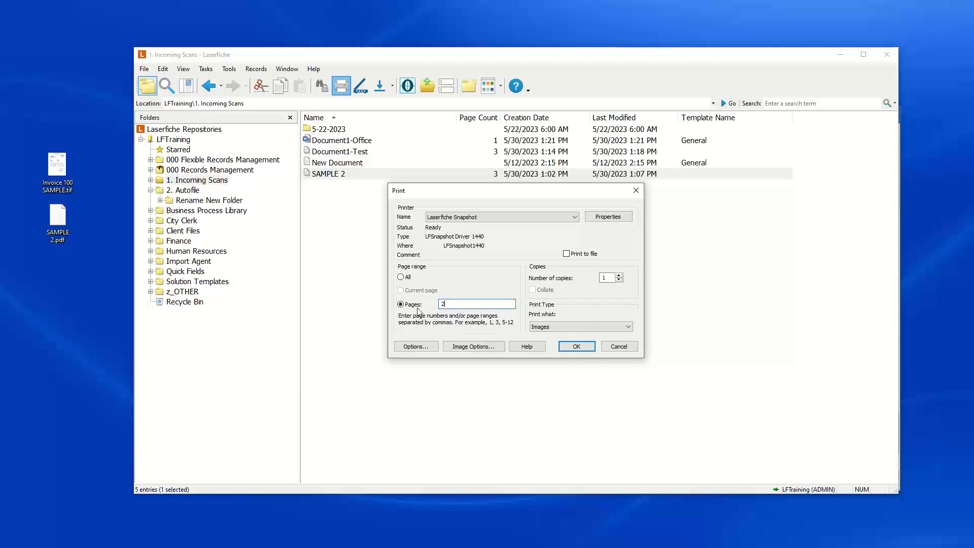
click(574, 327)
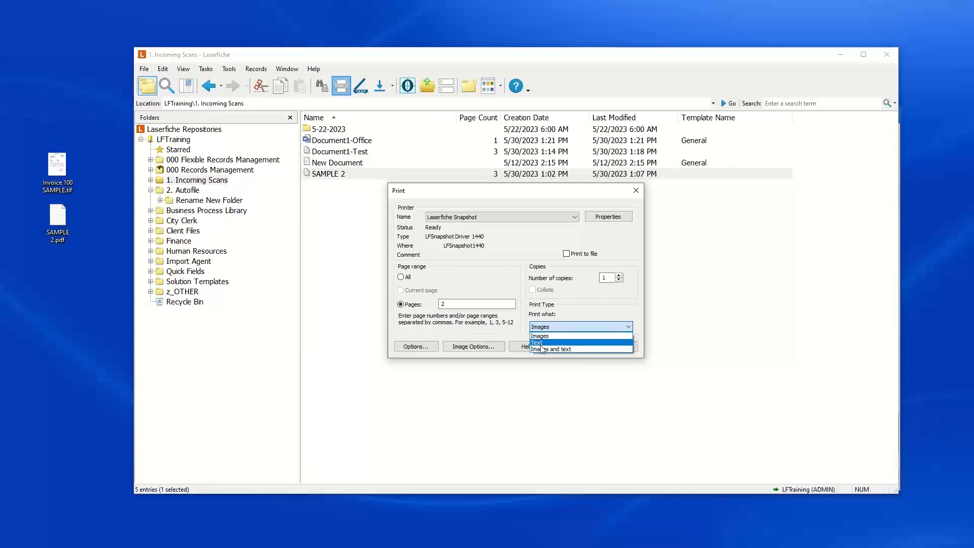
click(580, 314)
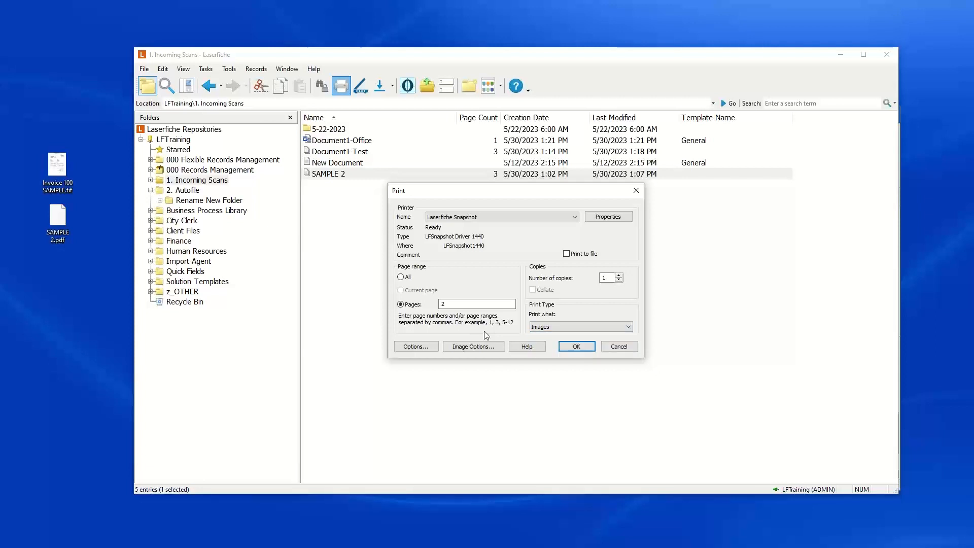
- Try including redactions and other annotations in the general print options, and discard the changes
click(427, 348)
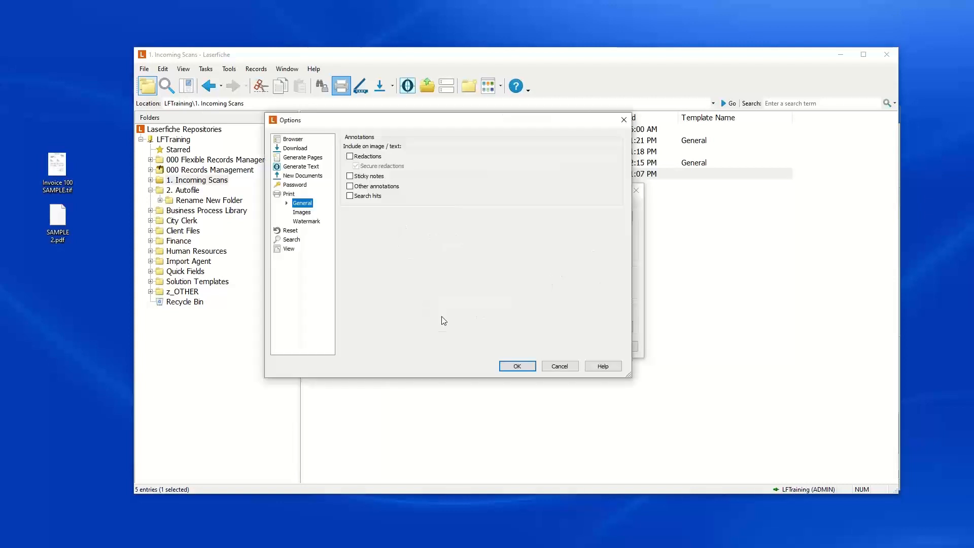
click(349, 156)
click(350, 186)
click(558, 366)
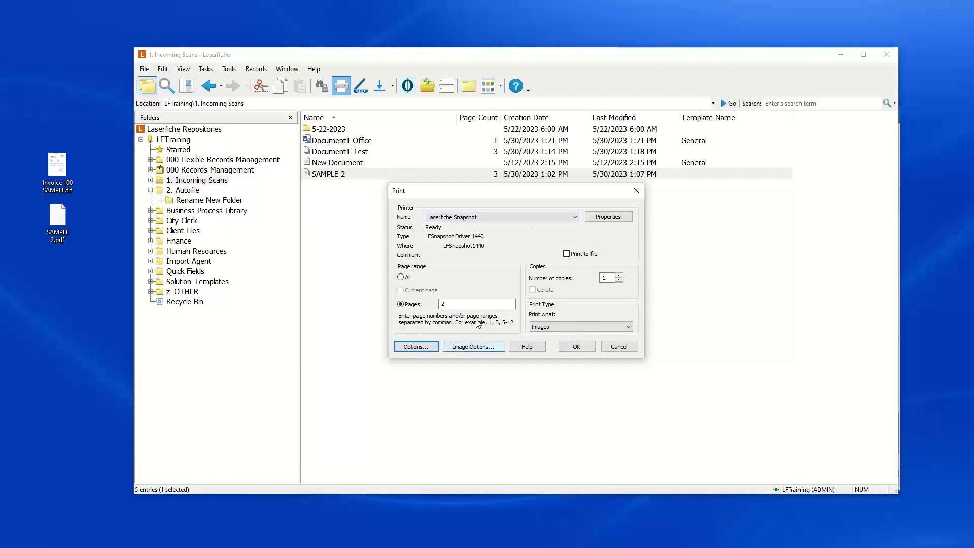
- Try the Scale to fit and Actual size image print settings, then cancel the options and the print job
click(473, 347)
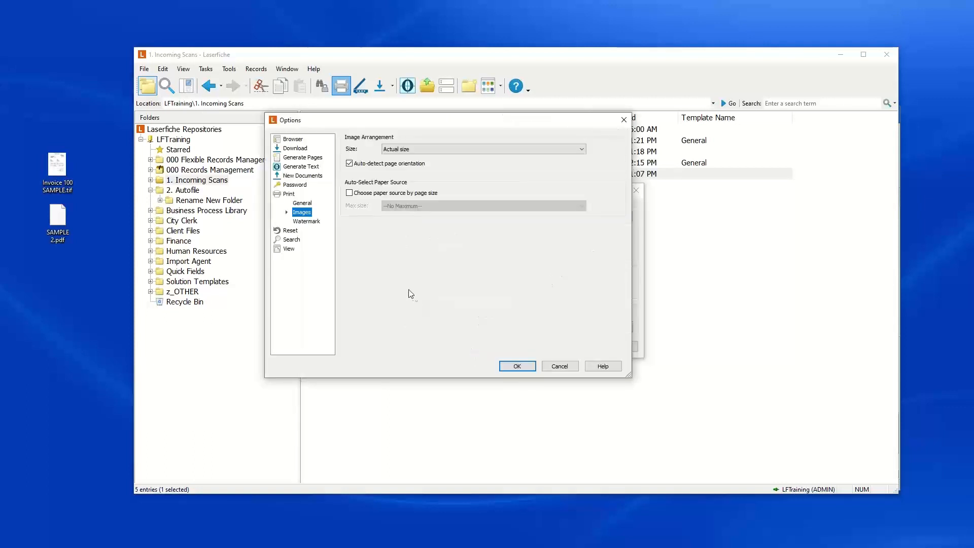
click(405, 150)
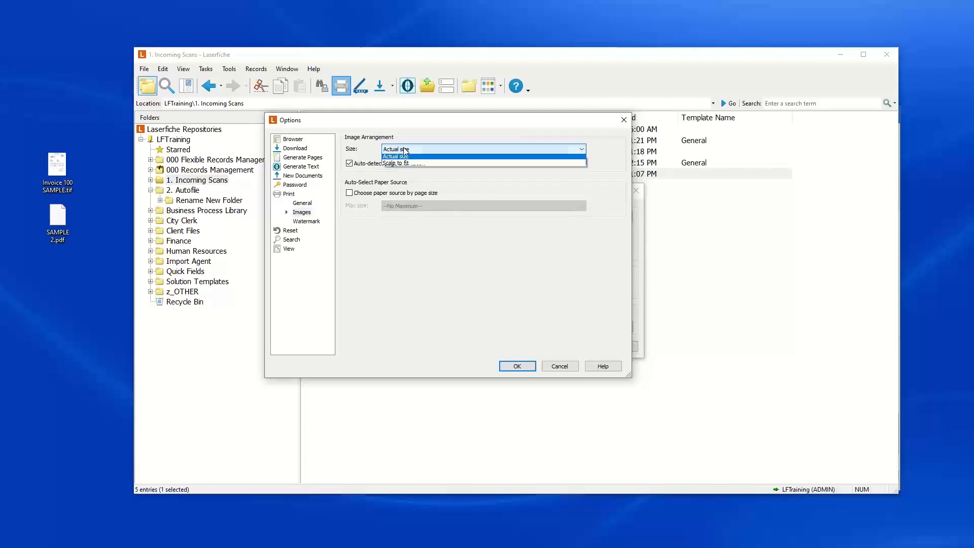
click(401, 163)
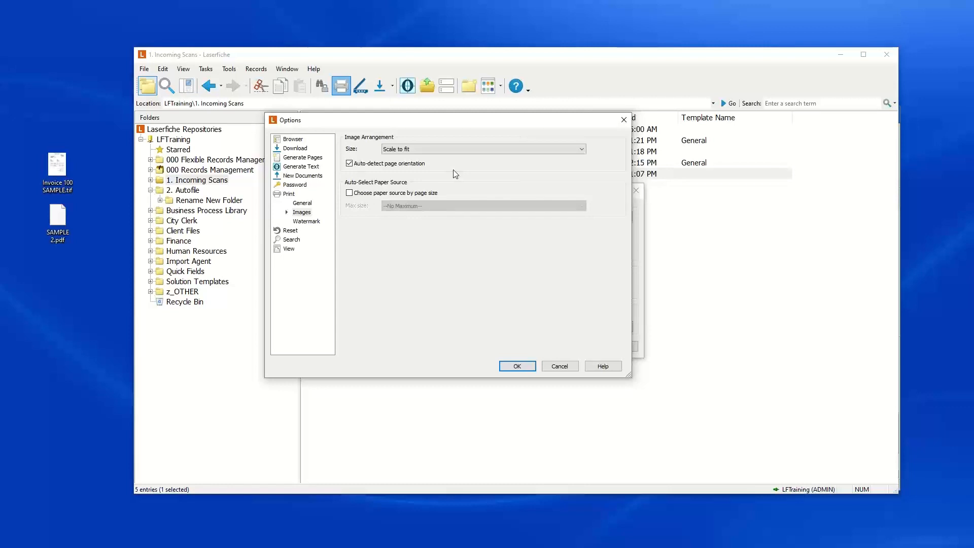
click(440, 150)
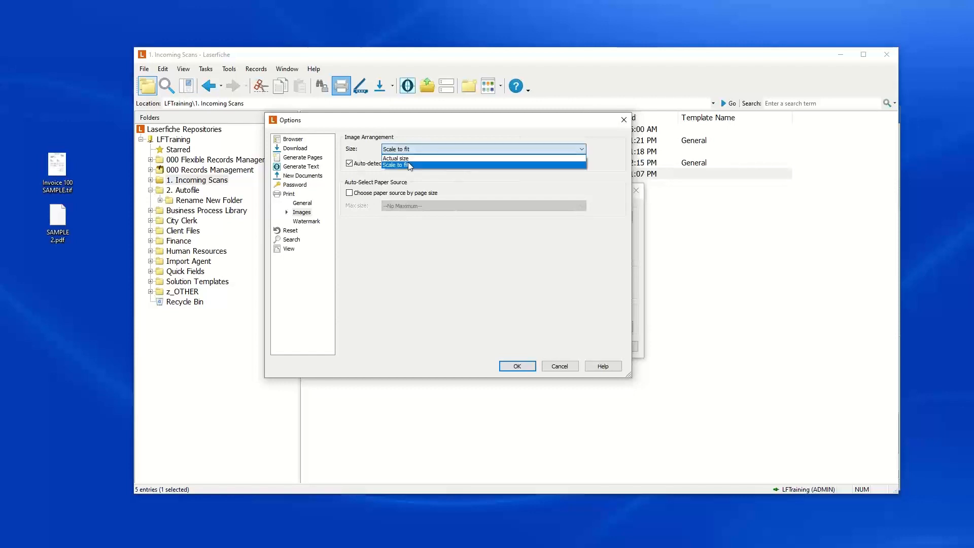
click(410, 159)
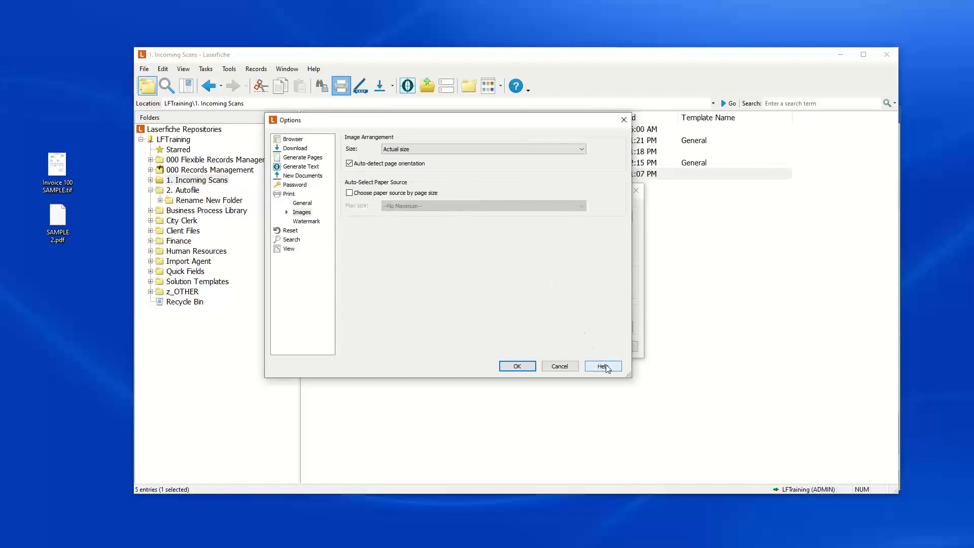
click(554, 367)
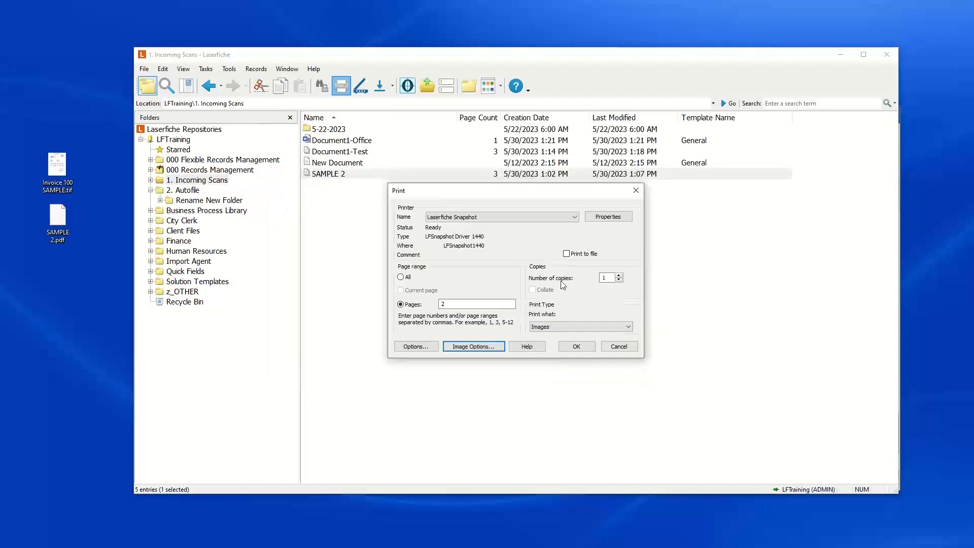
click(619, 347)
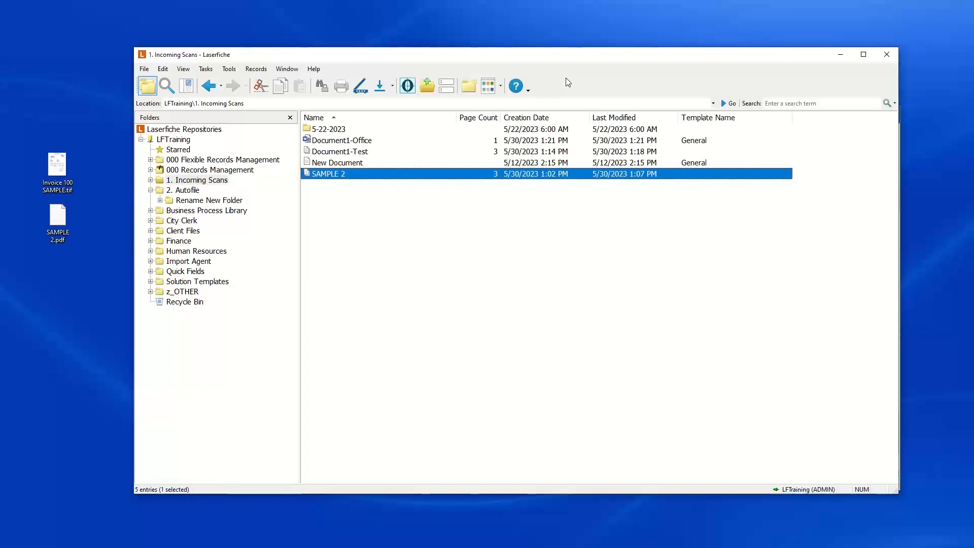
- Review the quick search scope options and search the LFTraining repository for "laserfiche"
click(173, 140)
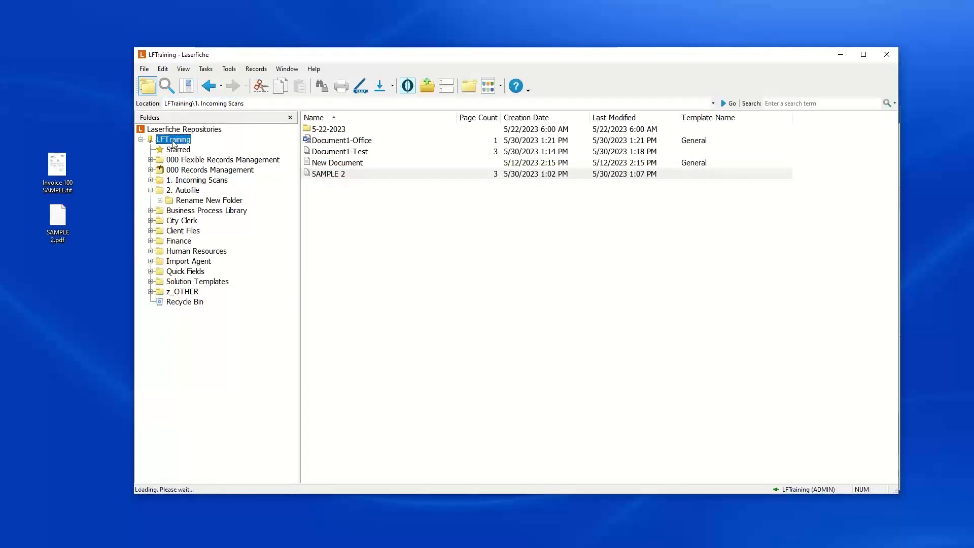
click(806, 105)
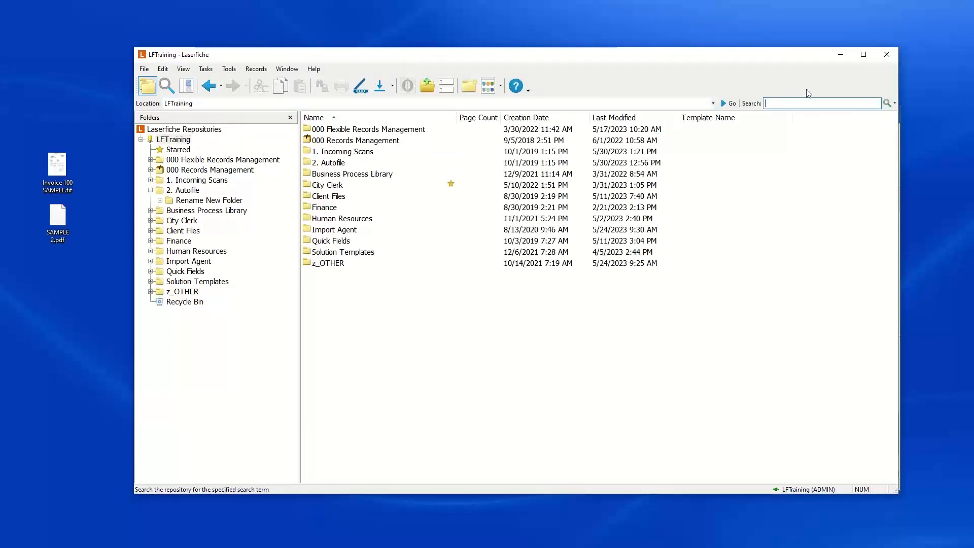
text(laserfiche)
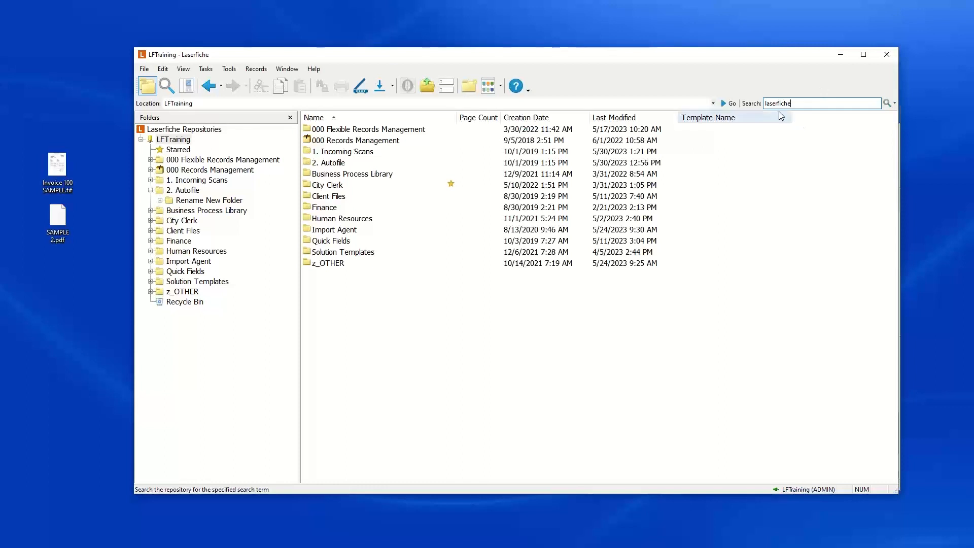
click(895, 104)
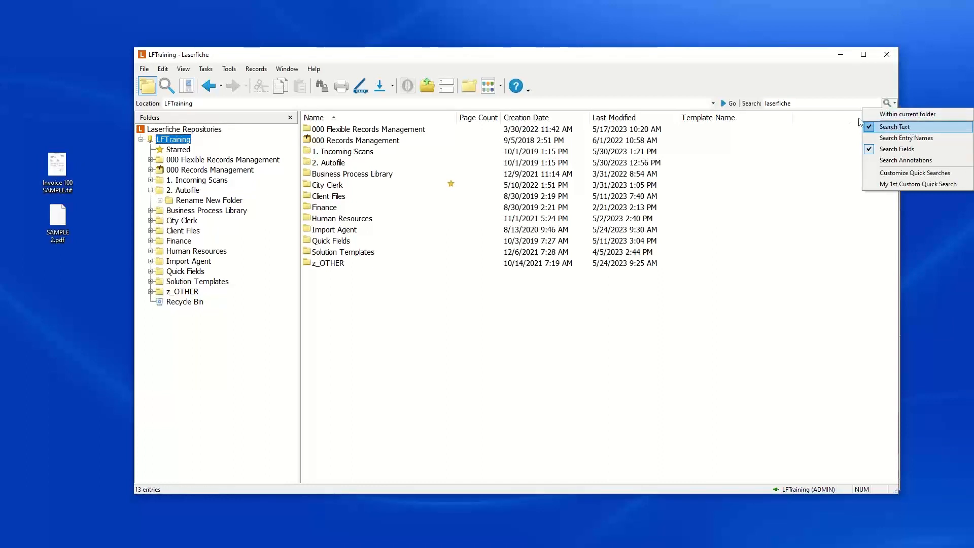
click(896, 105)
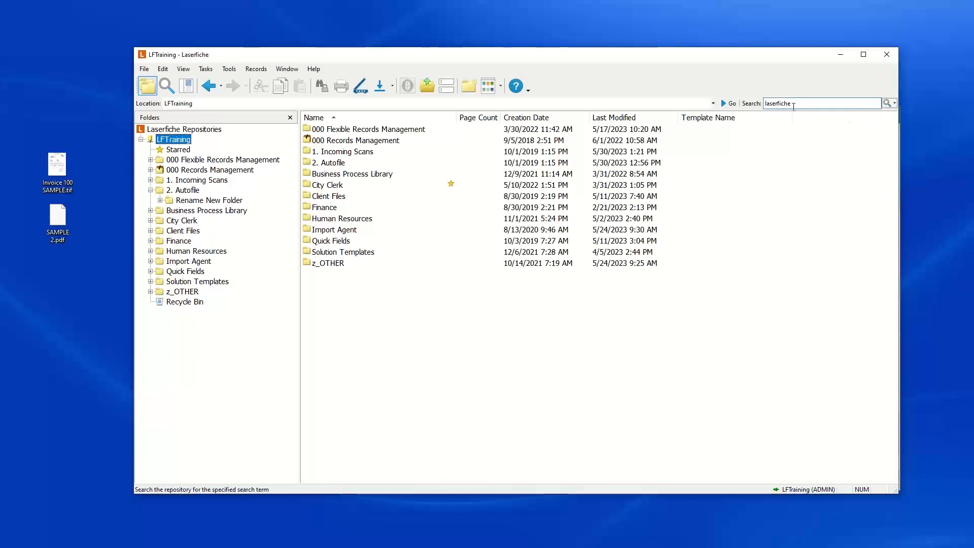
click(895, 104)
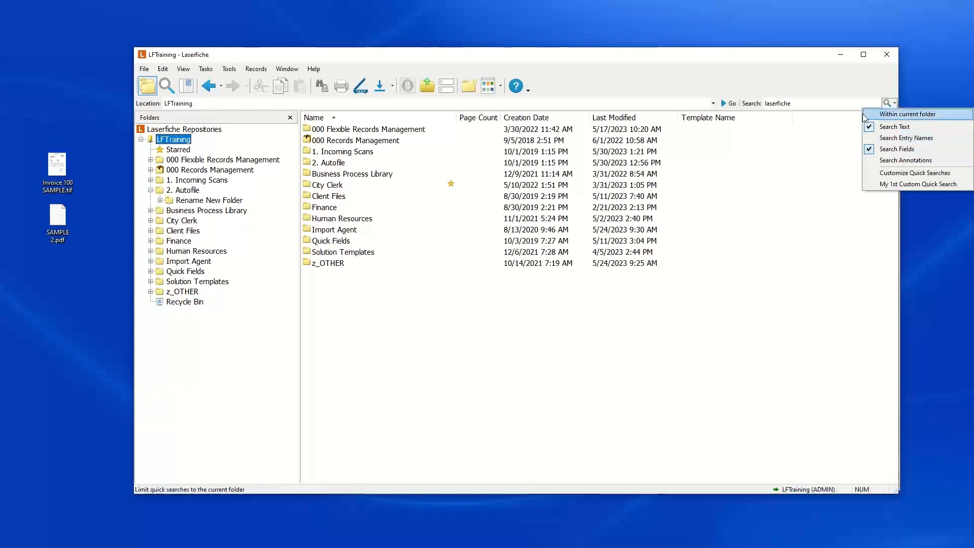
click(887, 102)
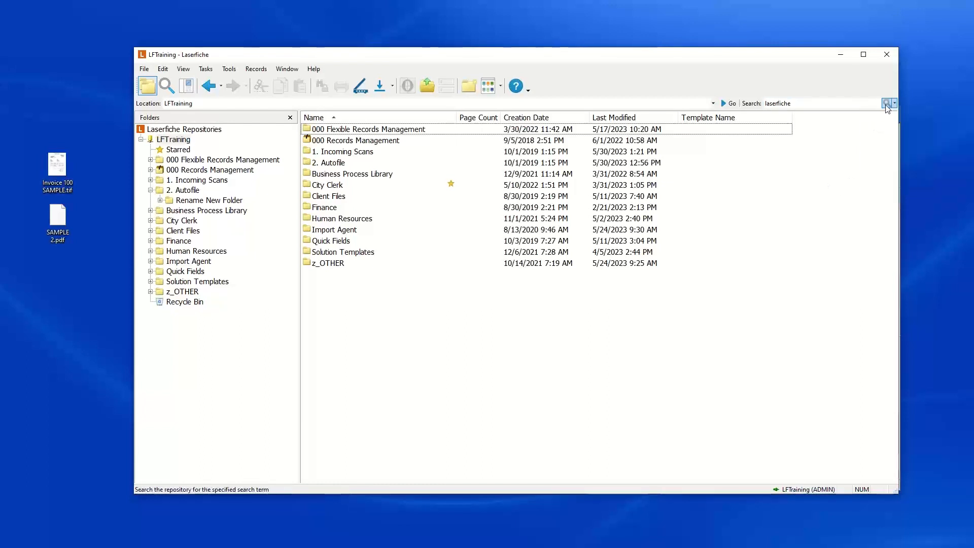
click(887, 102)
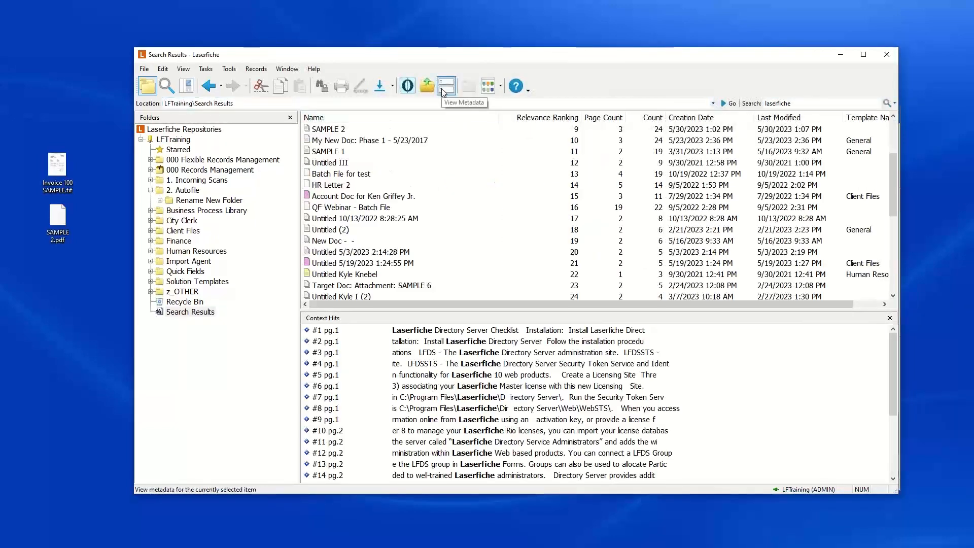
- Compare the context hits of several search results, including SAMPLE 2, My New Doc: Phase 1 - 5/23/2017 and Untitled 5/3/2023 2:14:28 PM
mouse_move(456, 59)
mouse_down()
mouse_move(436, 57)
mouse_move(455, 59)
mouse_up()
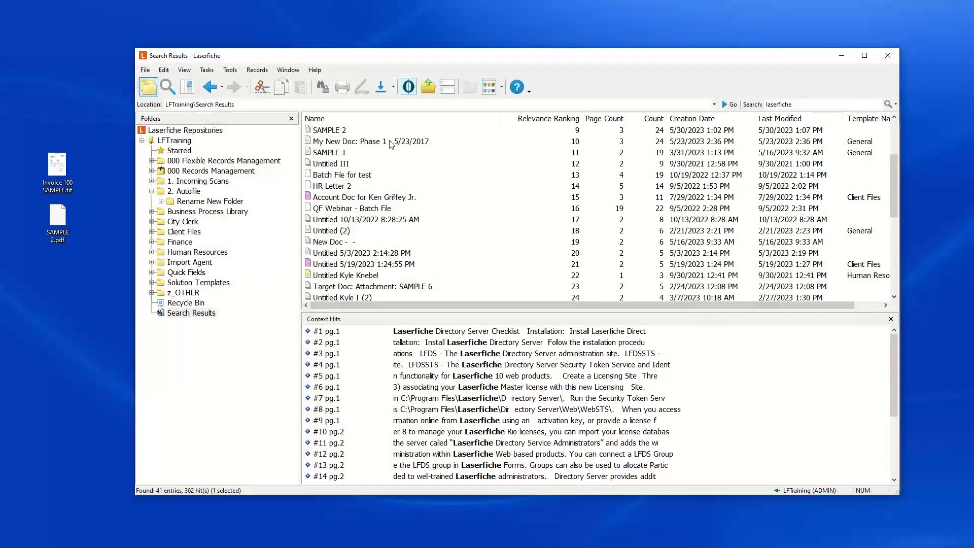
click(175, 315)
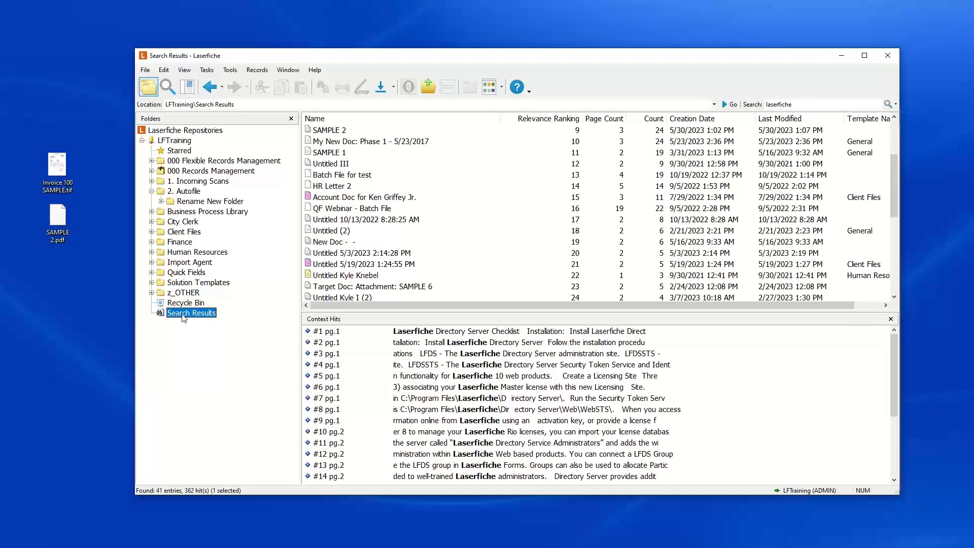
click(340, 131)
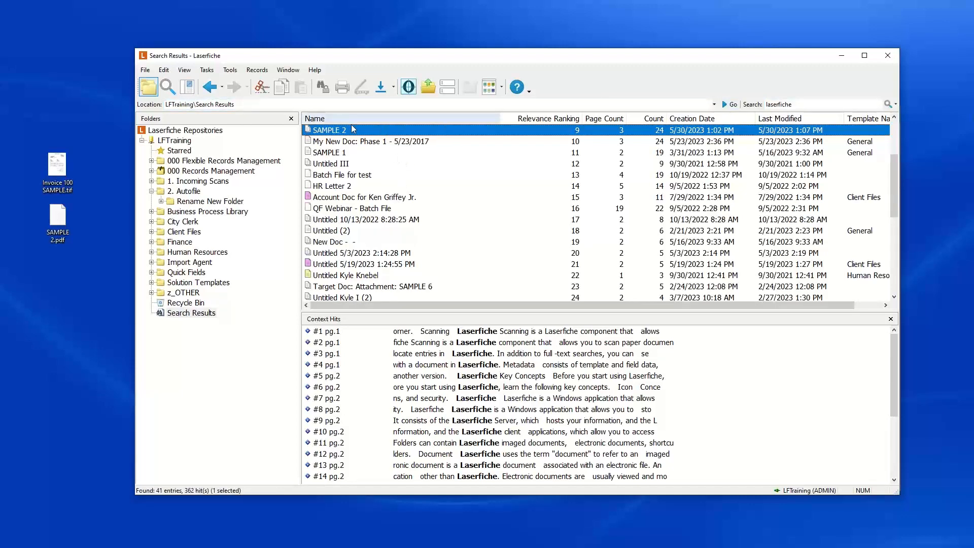
click(355, 144)
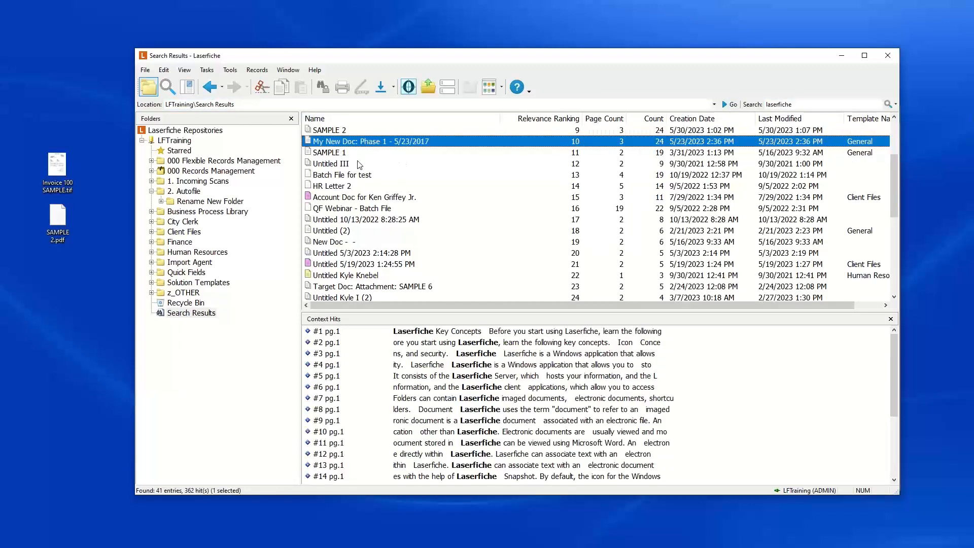
click(356, 190)
click(350, 255)
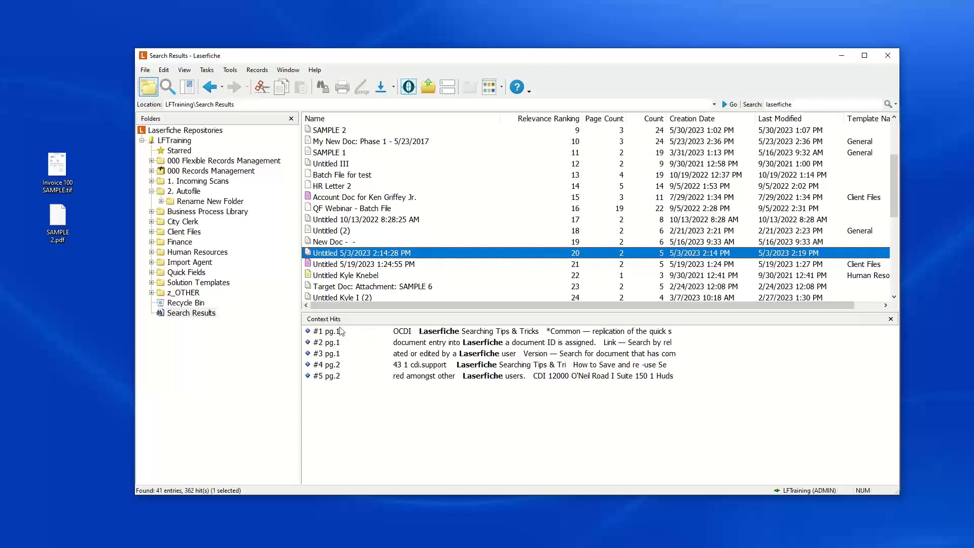
- Open the Untitled 5/3/2023 2:14:28 PM document from its fourth context hit on page 2 and inspect the highlighted search term in the header
click(335, 366)
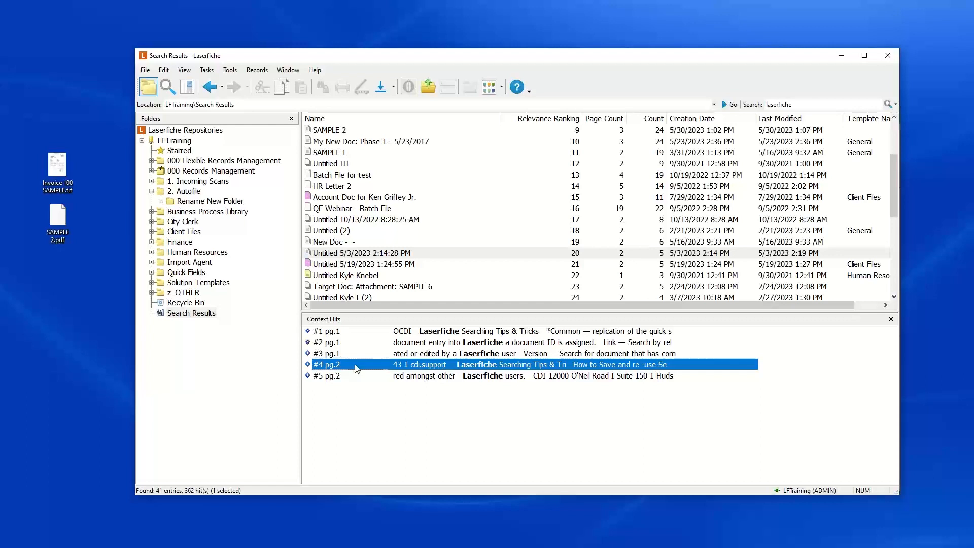
double_click(472, 366)
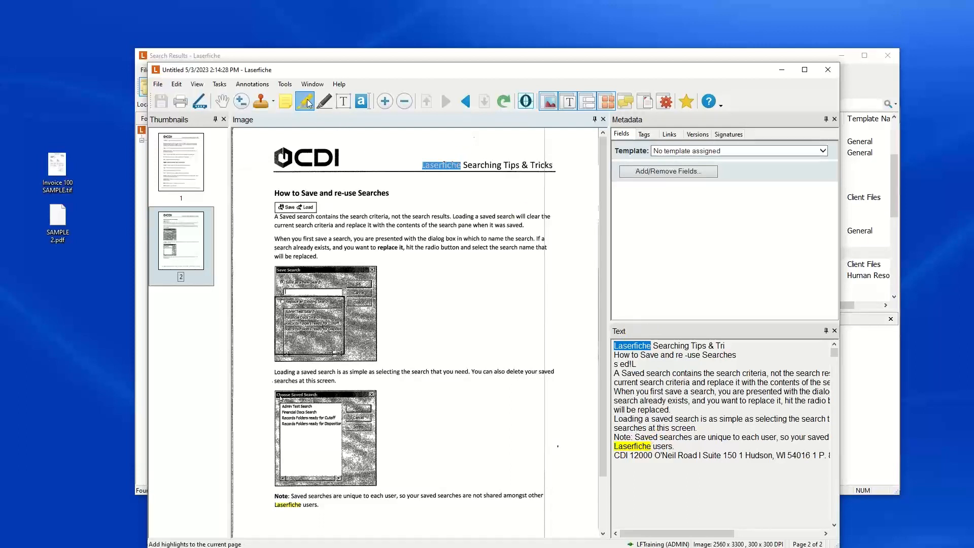
drag(393, 140, 558, 242)
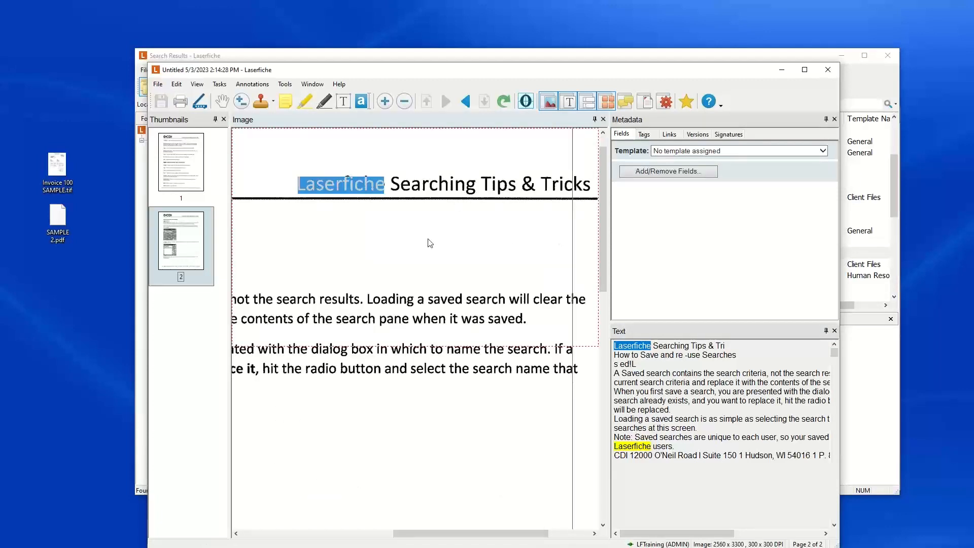
click(387, 230)
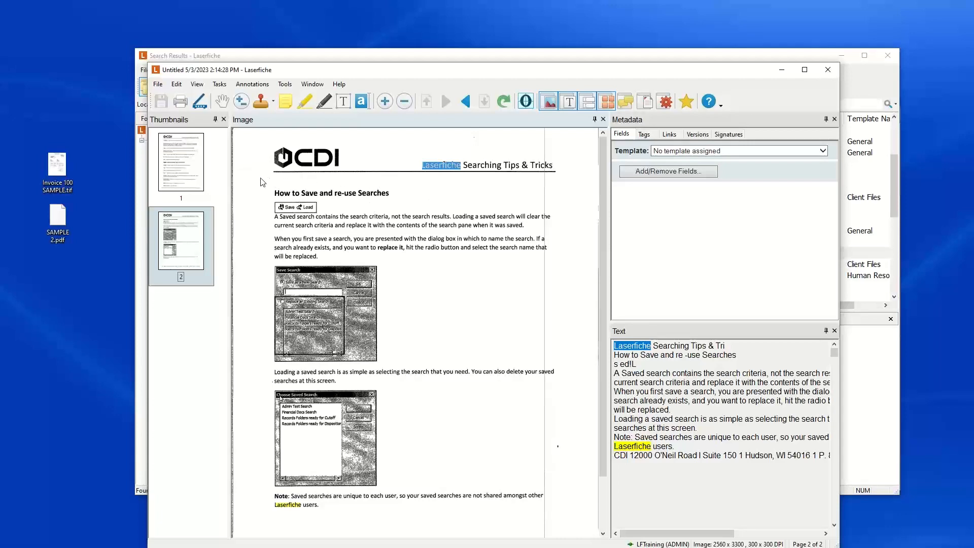
- Magnify the How to Save and re-use Searches section of page 2, return to the full page and close the Text pane
drag(300, 209, 361, 246)
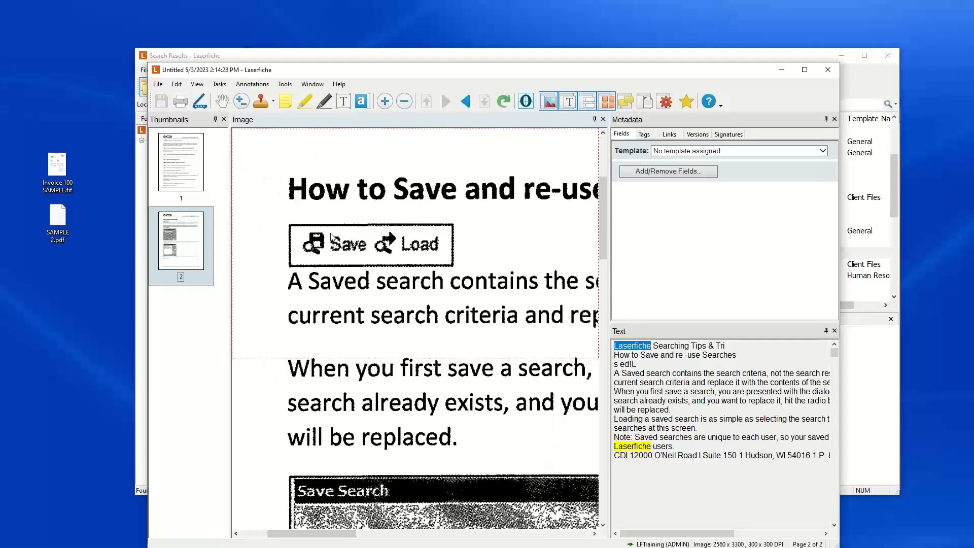
click(346, 212)
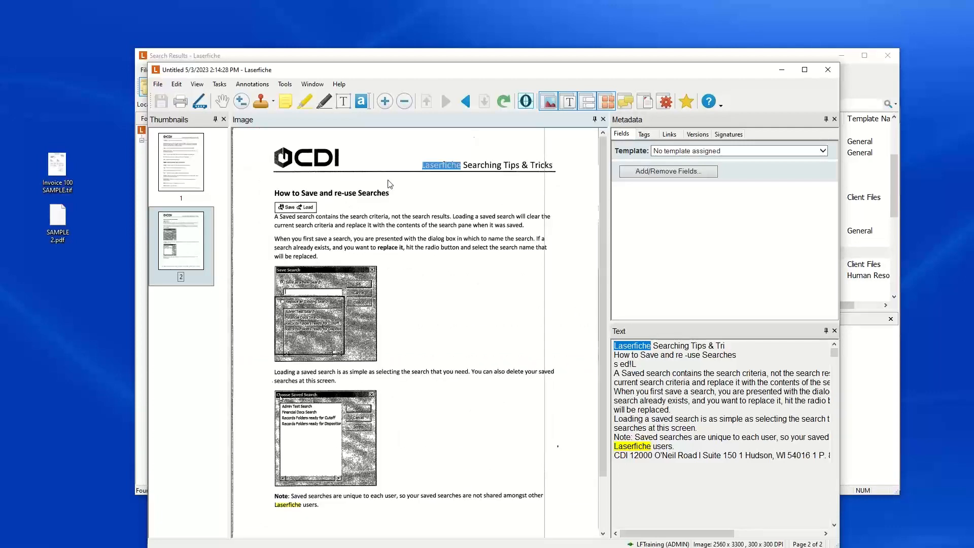
click(835, 332)
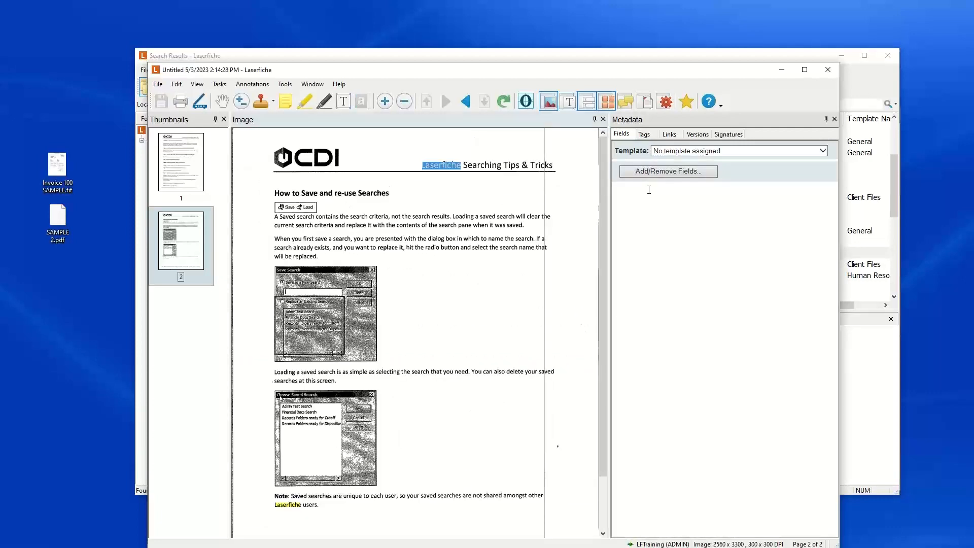
- Magnify the highlighted Laserfiche term in the page header and the one in the closing note, returning to the full page each time
drag(411, 150, 444, 183)
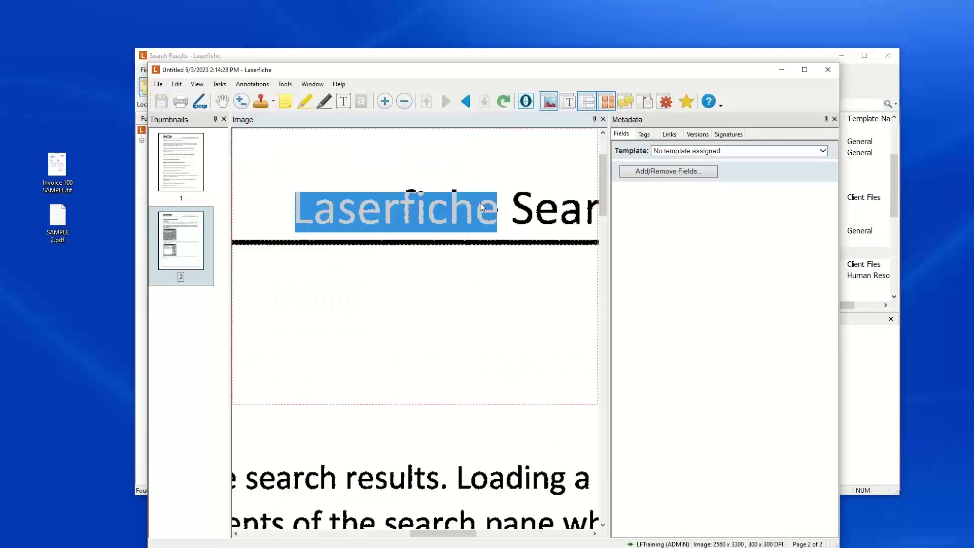
click(416, 171)
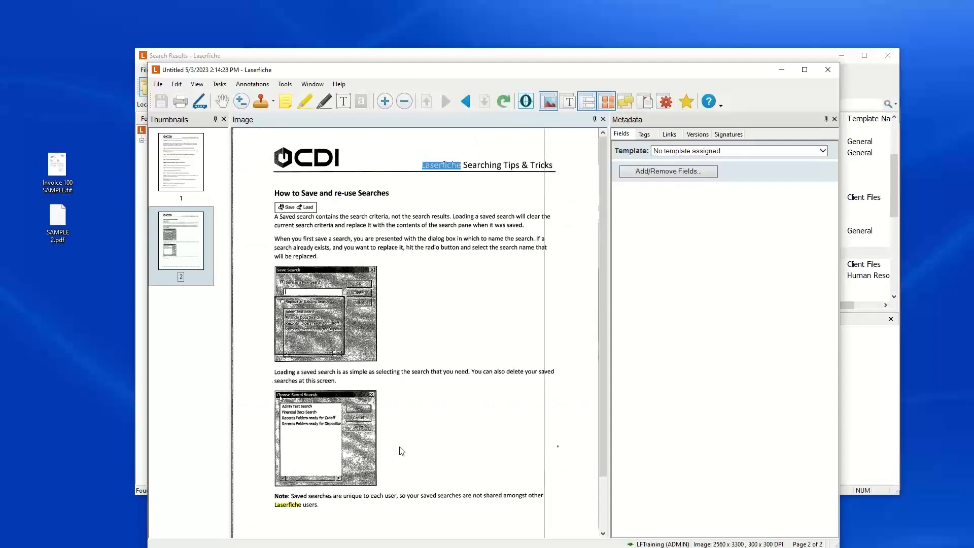
scroll(299, 469, down, 2)
drag(266, 420, 349, 465)
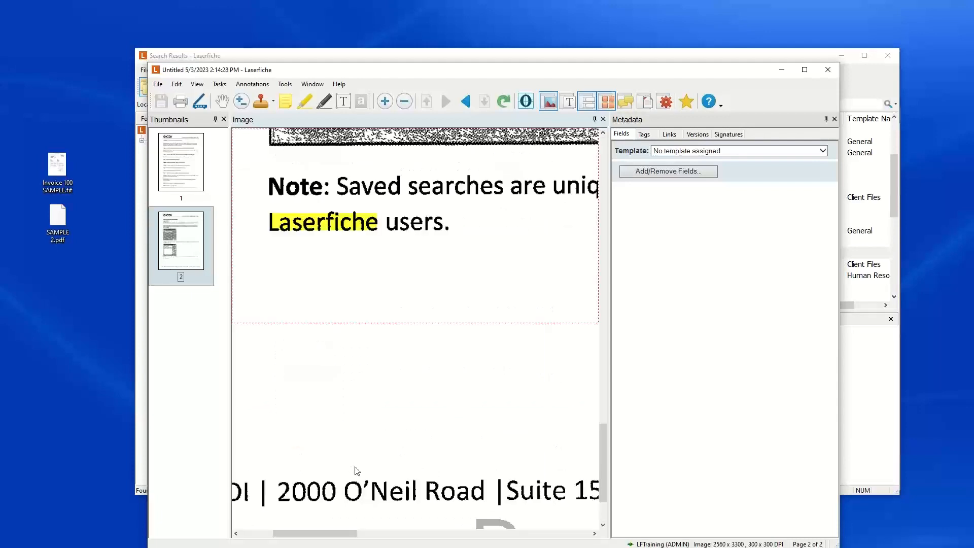
click(353, 265)
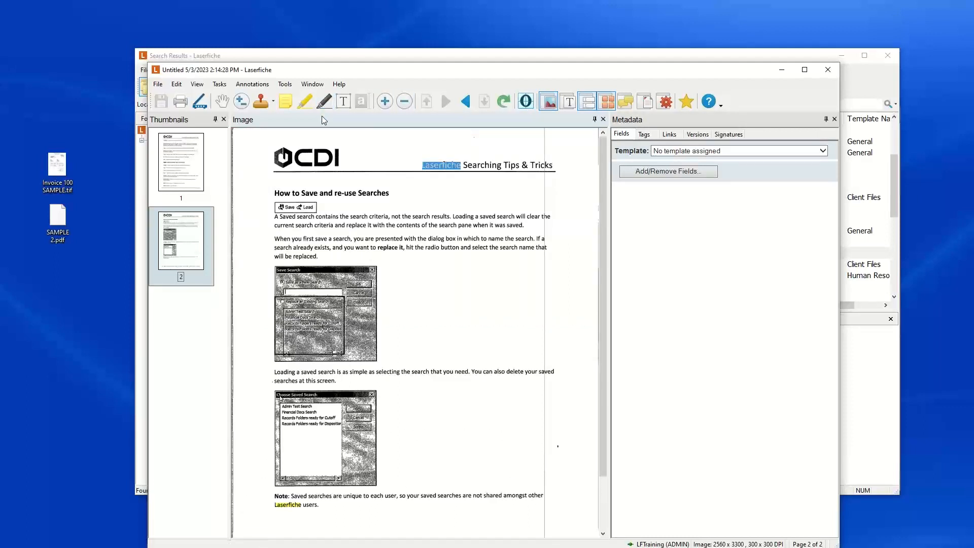
- Review the annotation types available for the document, such as Callout Text, Stamp and Redaction
click(252, 85)
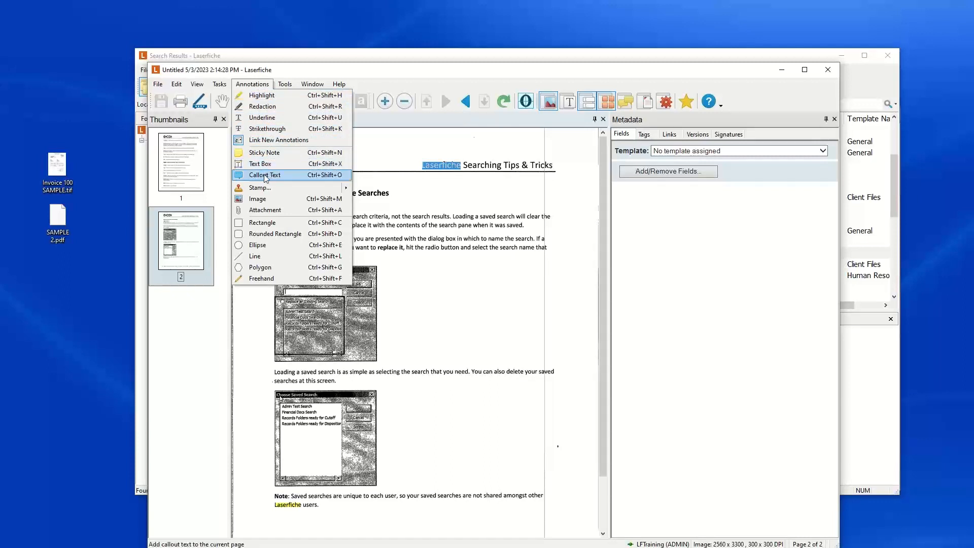
mouse_move(263, 191)
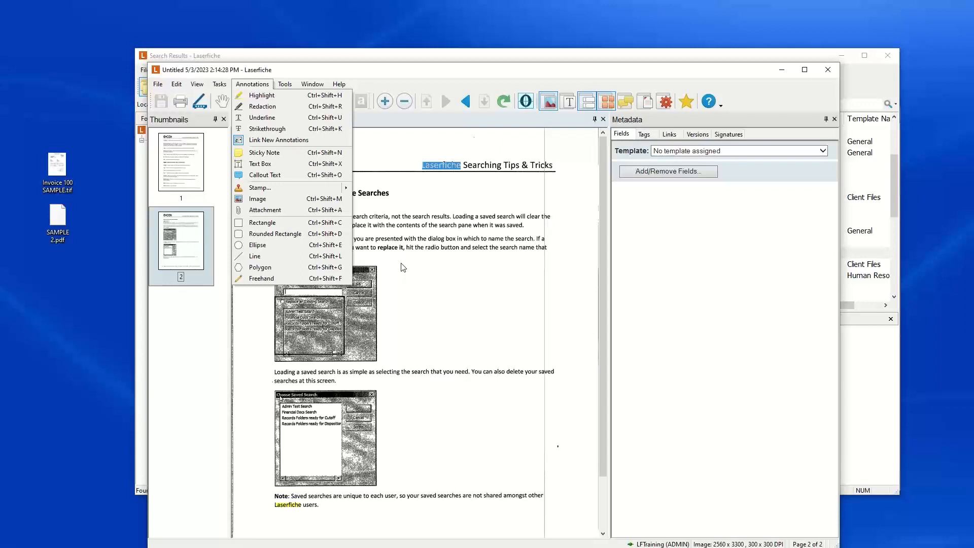
click(364, 71)
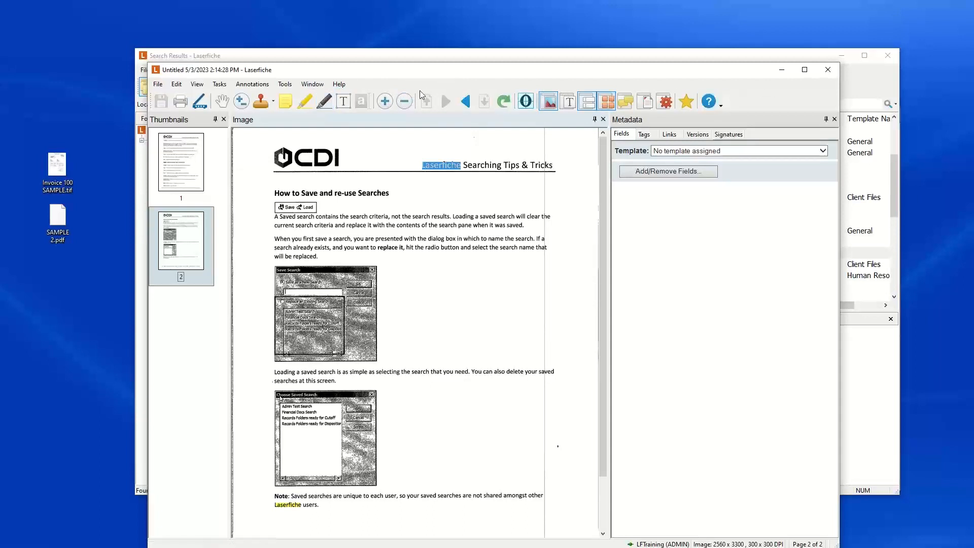
- Customize the document viewer's toolbar by adding the E-mail Pages command from the Tasks category beside the page navigation commands
right_click(268, 101)
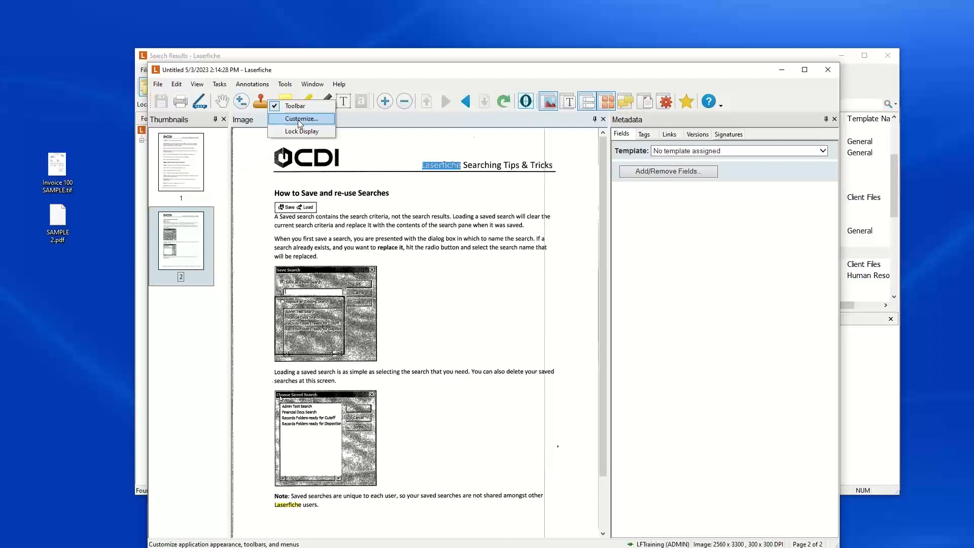
click(300, 119)
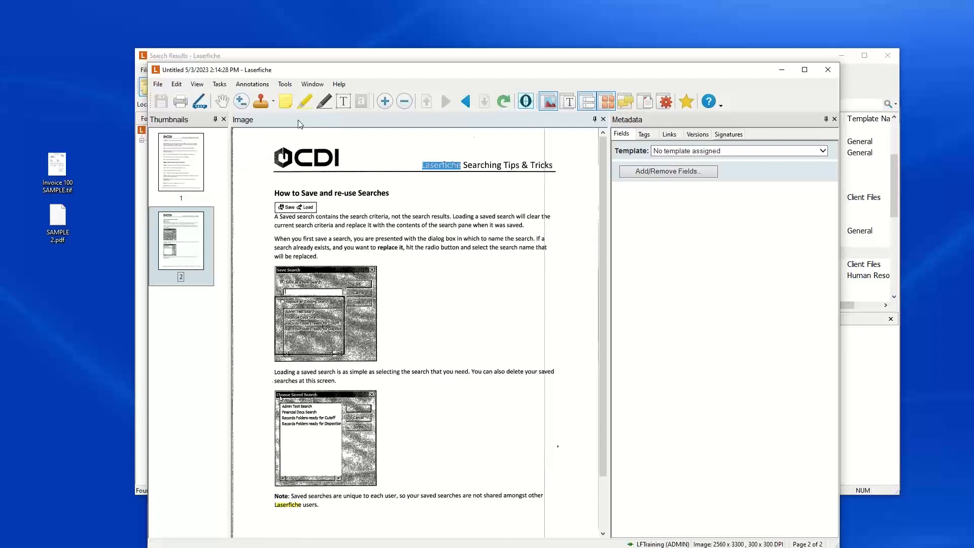
click(455, 233)
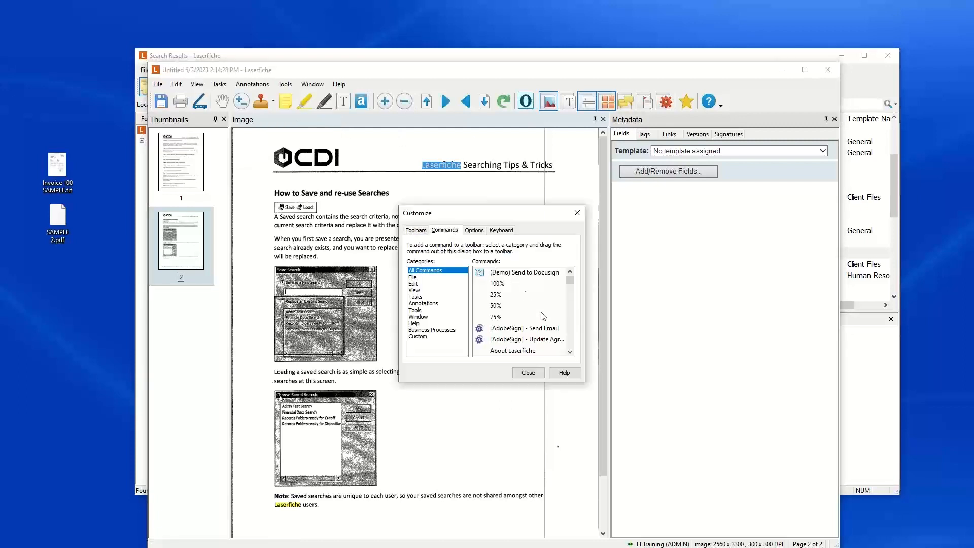
click(413, 285)
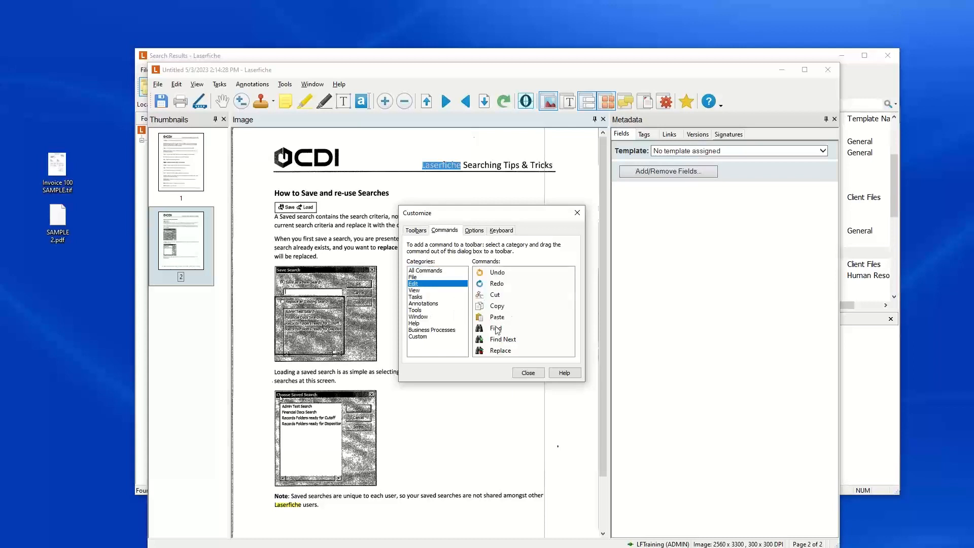
click(420, 298)
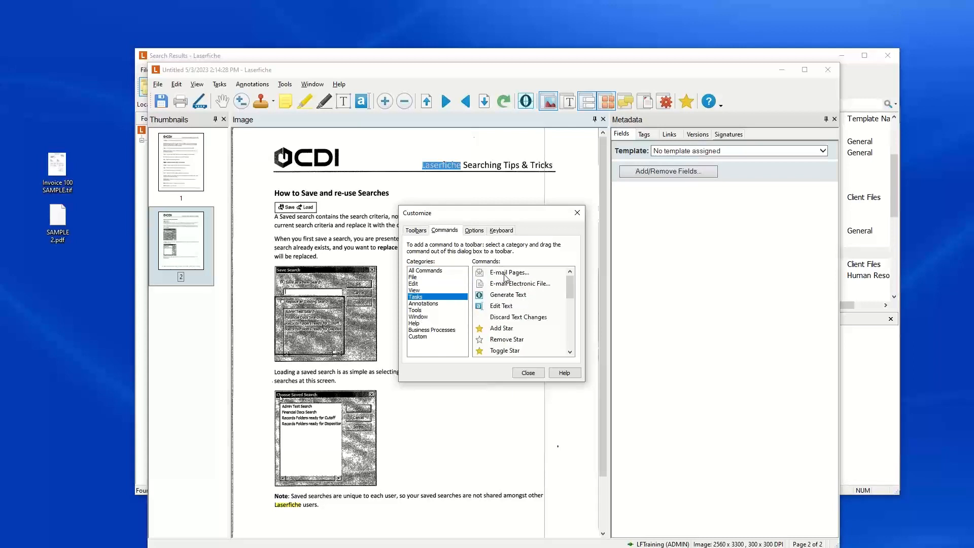
drag(506, 277, 437, 107)
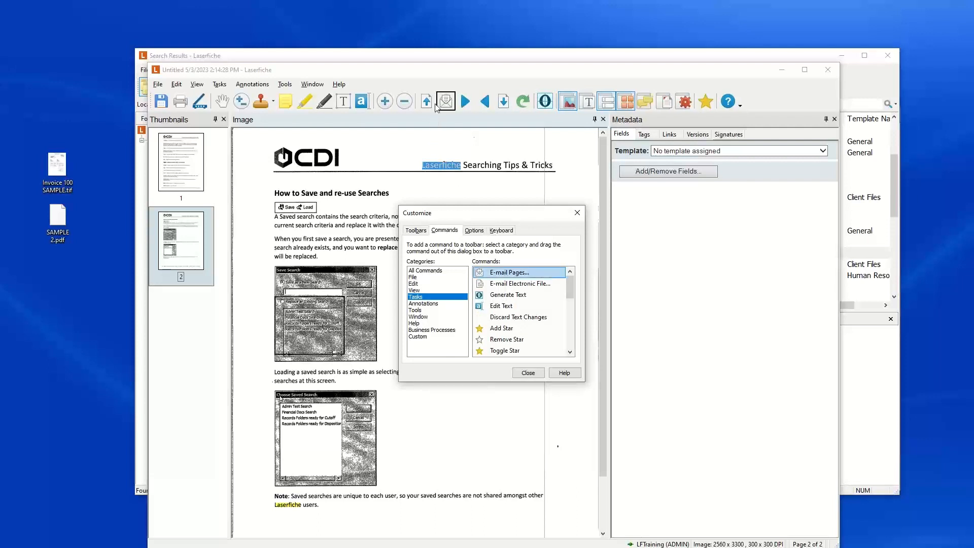
click(522, 376)
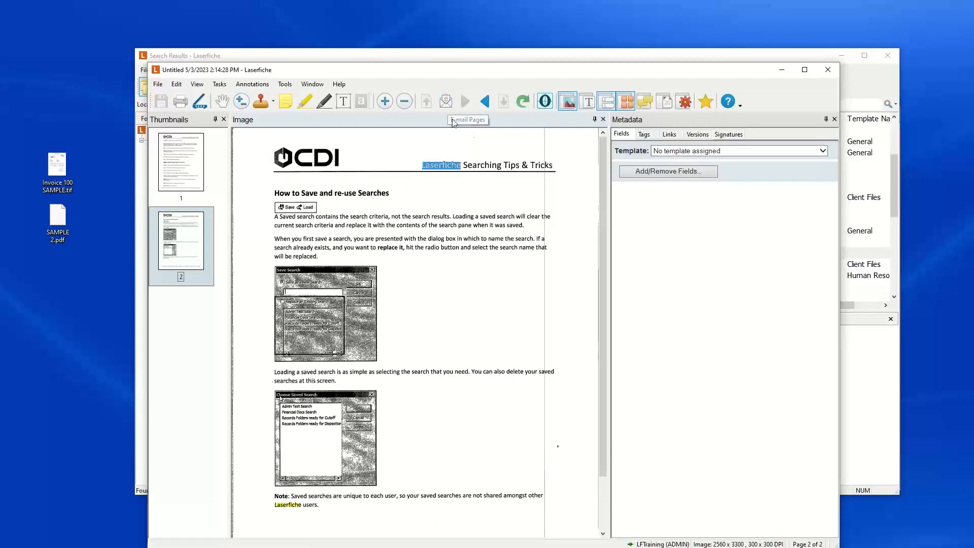
- Close the document and review the actions for its fourth context hit, including E-mail Pages, without running one
click(828, 70)
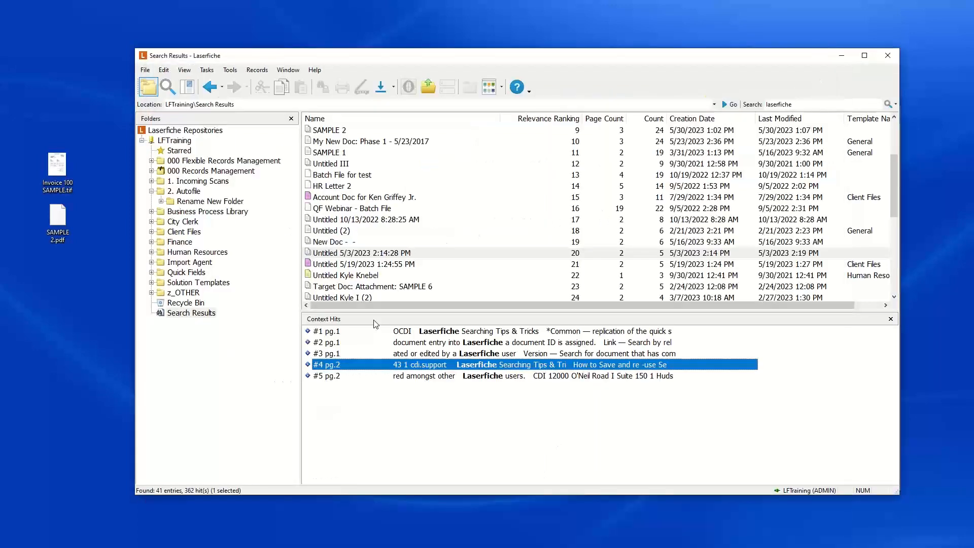
right_click(356, 364)
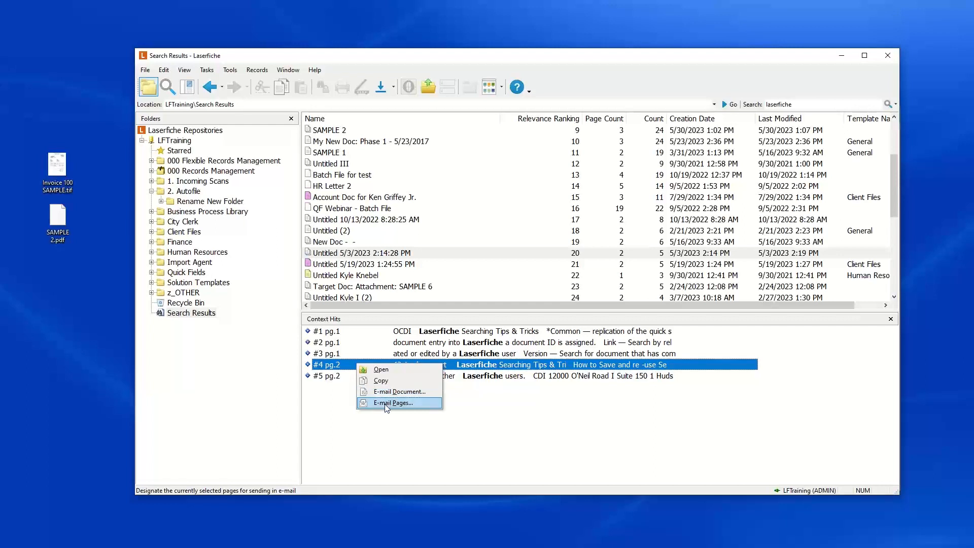
click(362, 254)
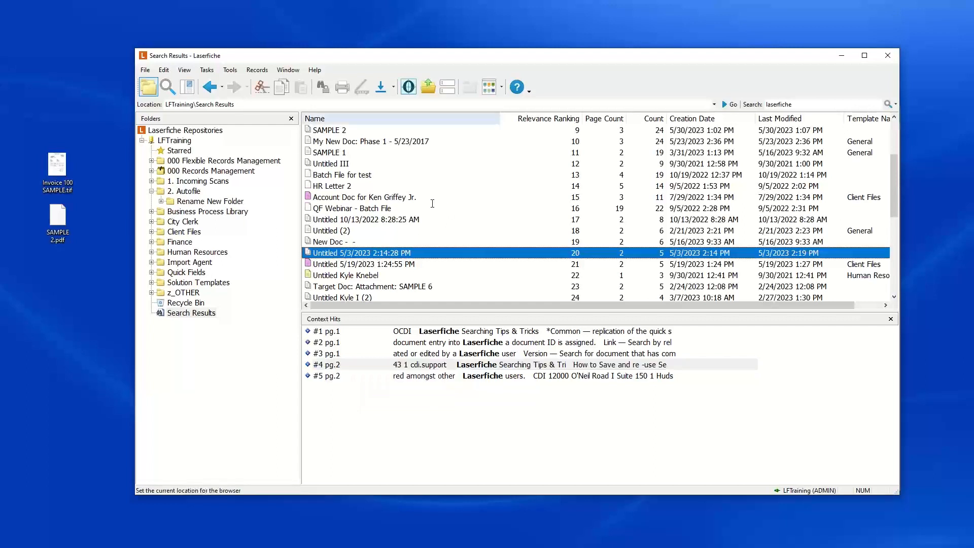
- Exclude document text from the quick search, leaving only Search Fields enabled, and search again for "laserfiche"
click(896, 104)
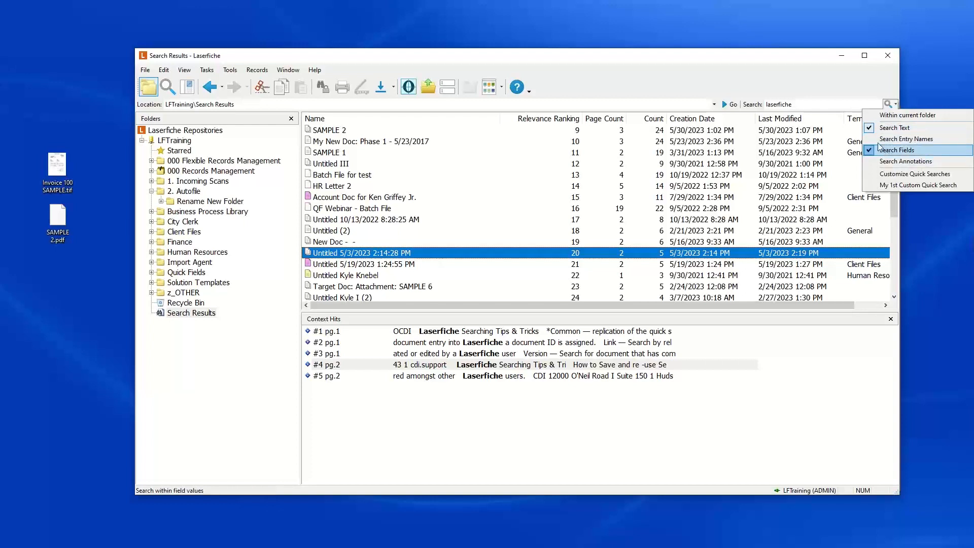
click(871, 131)
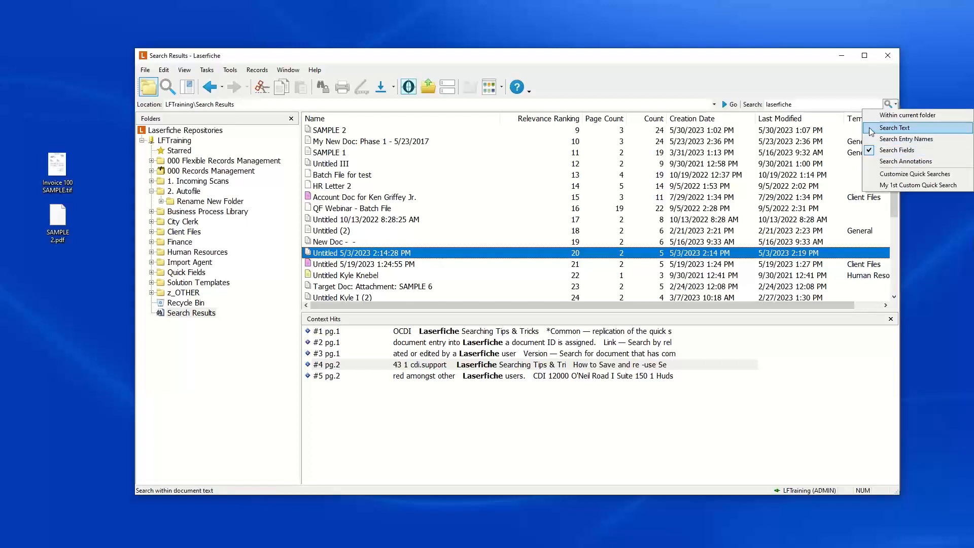
click(777, 103)
key(Return)
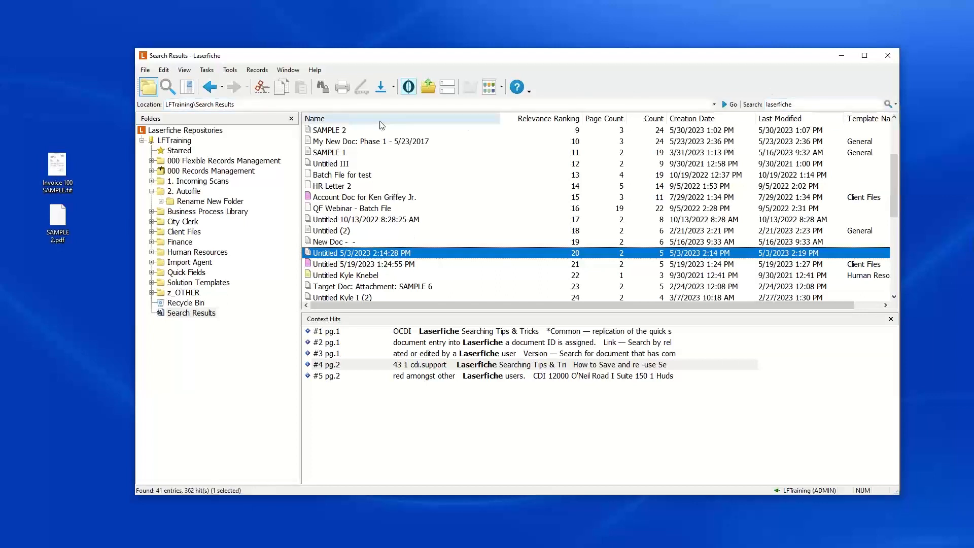
double_click(868, 105)
key(Return)
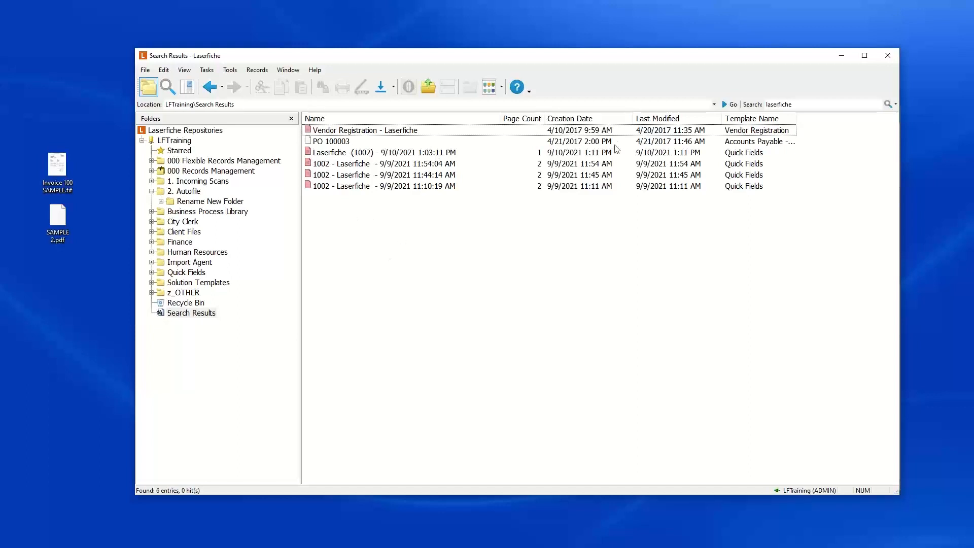
click(896, 104)
click(849, 102)
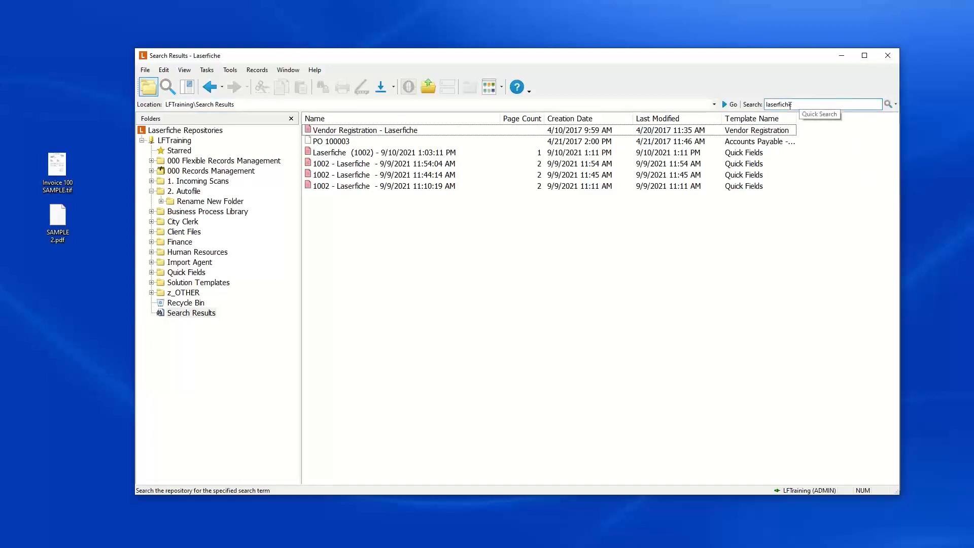
- Return to the LFTraining root, open the advanced search and add the Name, Field and Date search types
click(175, 141)
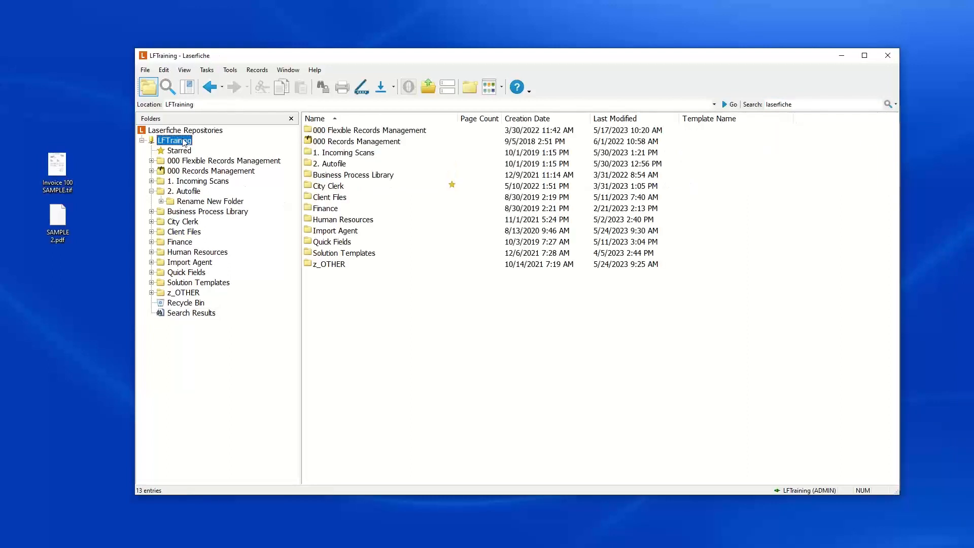
click(167, 88)
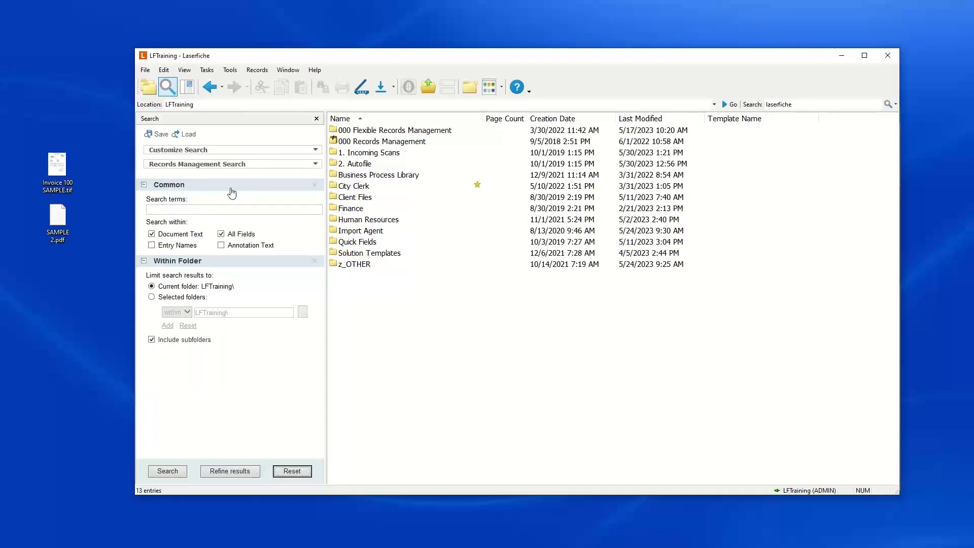
click(186, 151)
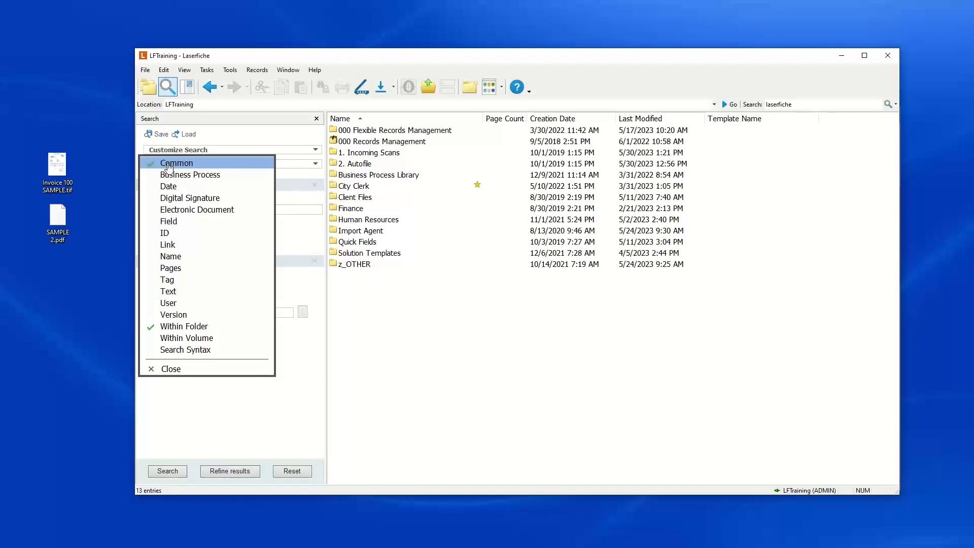
click(151, 260)
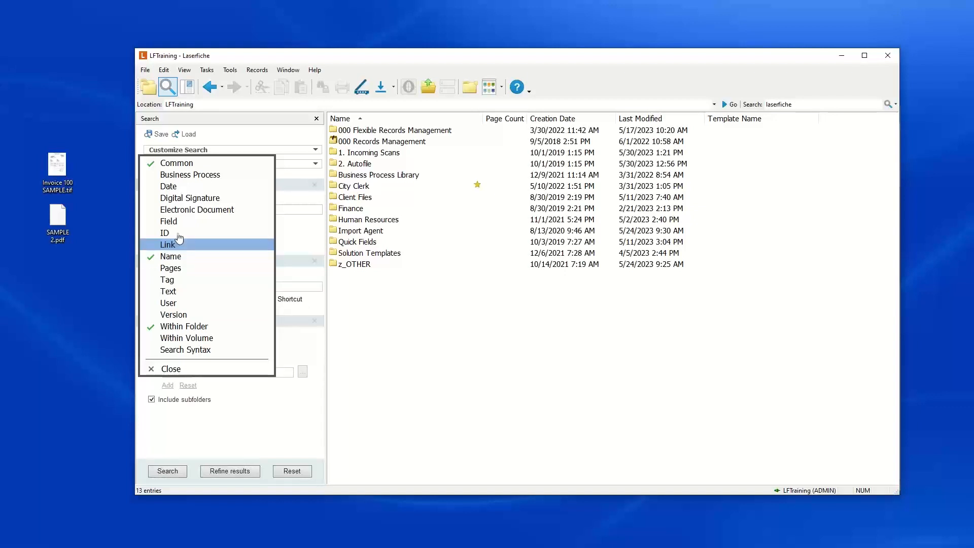
click(158, 223)
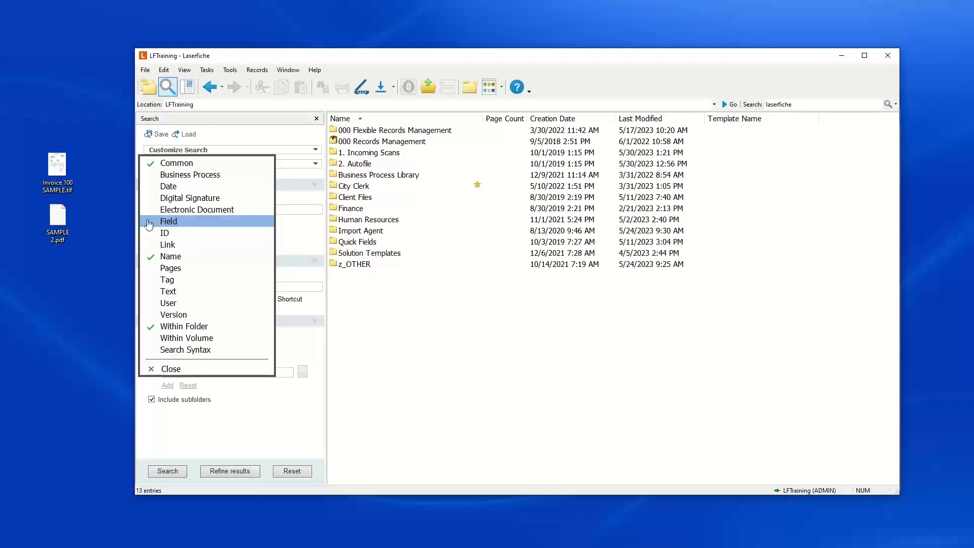
click(148, 189)
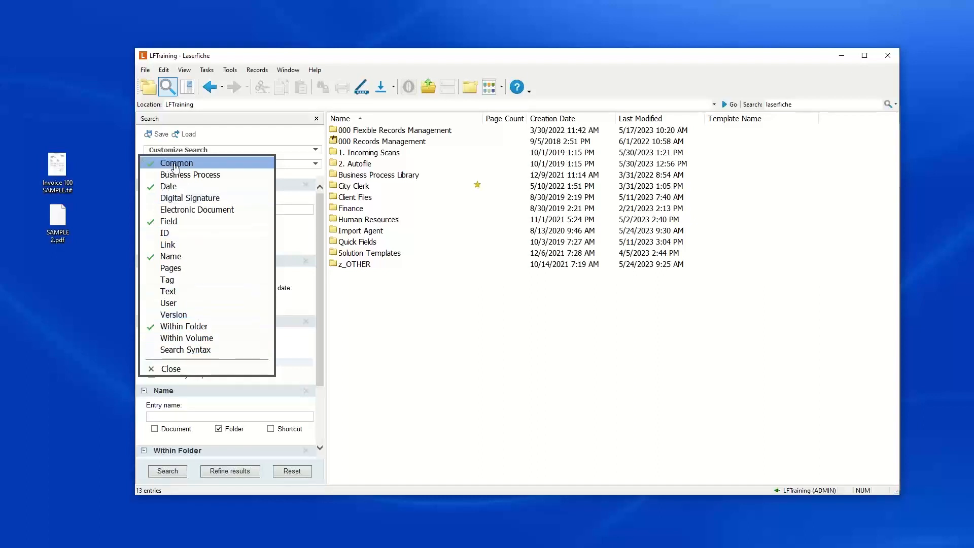
click(171, 369)
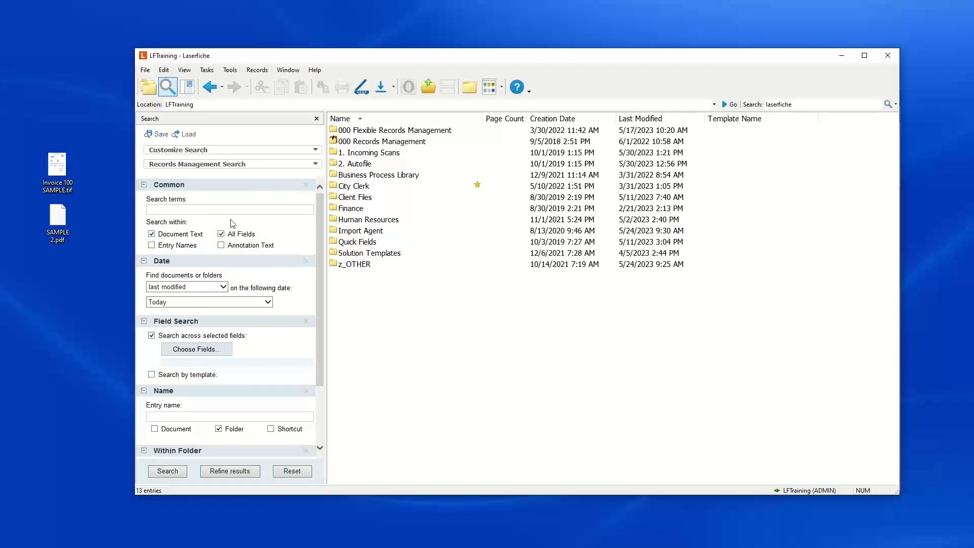
- Remove the Common section from the search and keep the date criterion on last modified
click(305, 187)
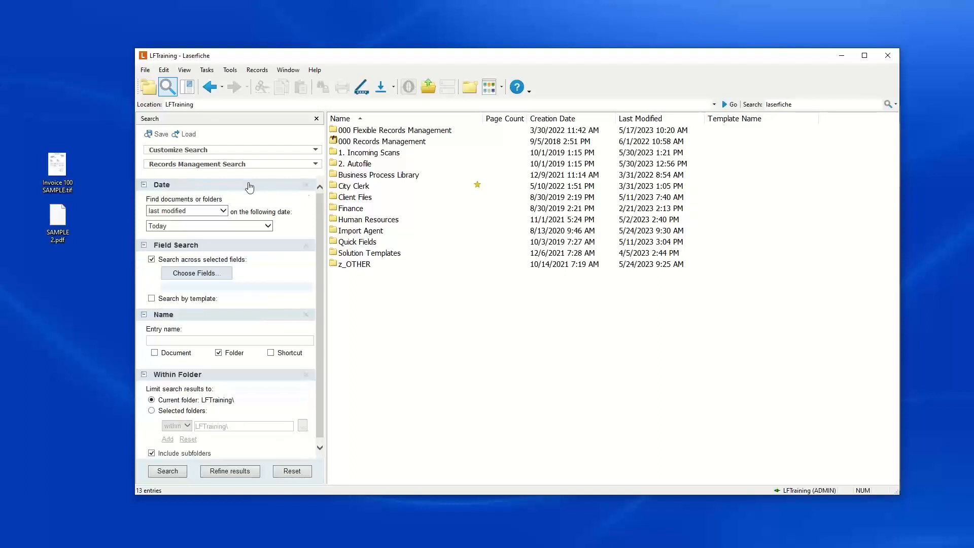
click(224, 211)
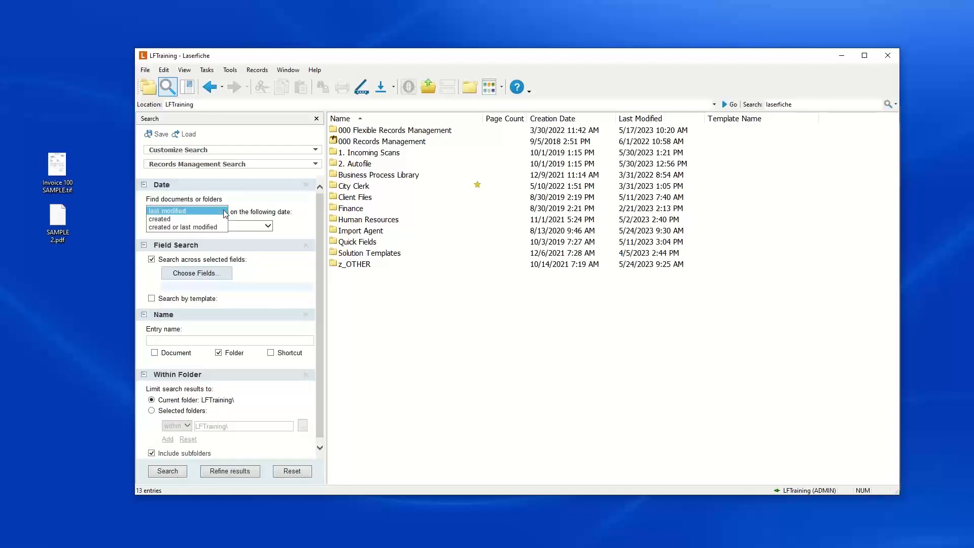
click(196, 210)
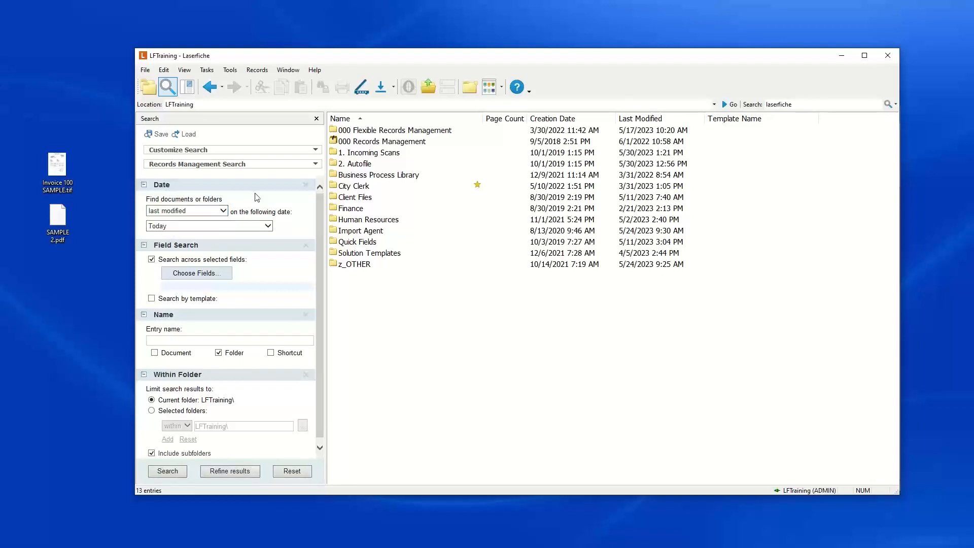
- Review the date range options for the last modified criterion and collapse the Date section
click(241, 226)
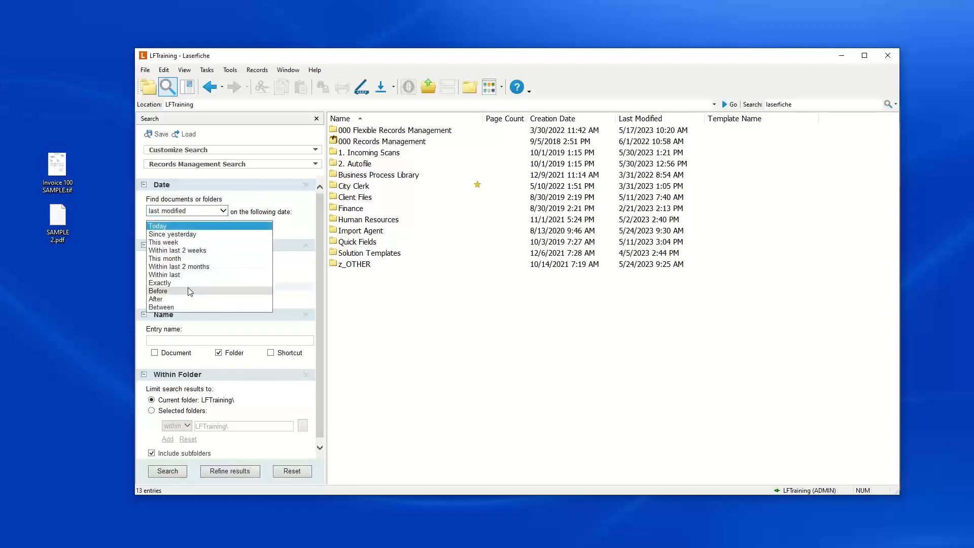
click(251, 199)
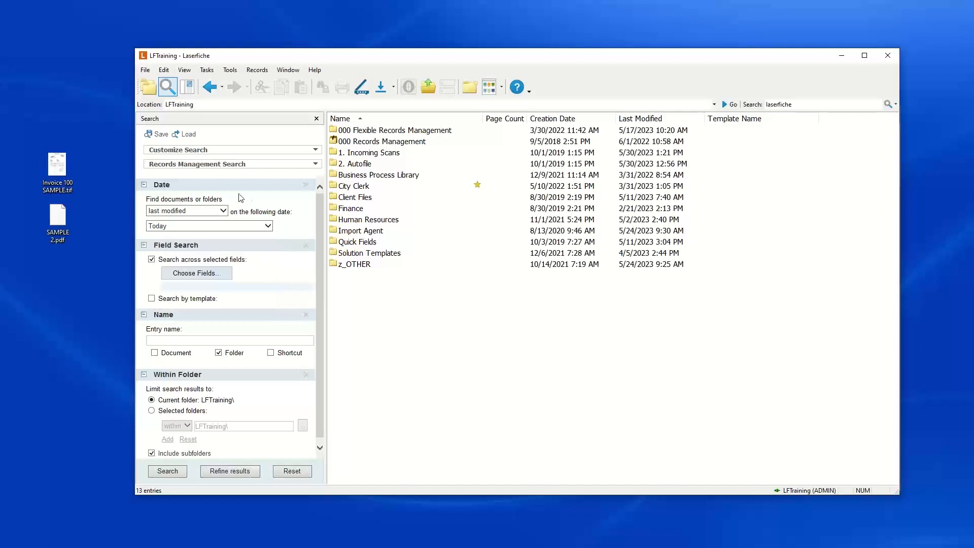
click(144, 185)
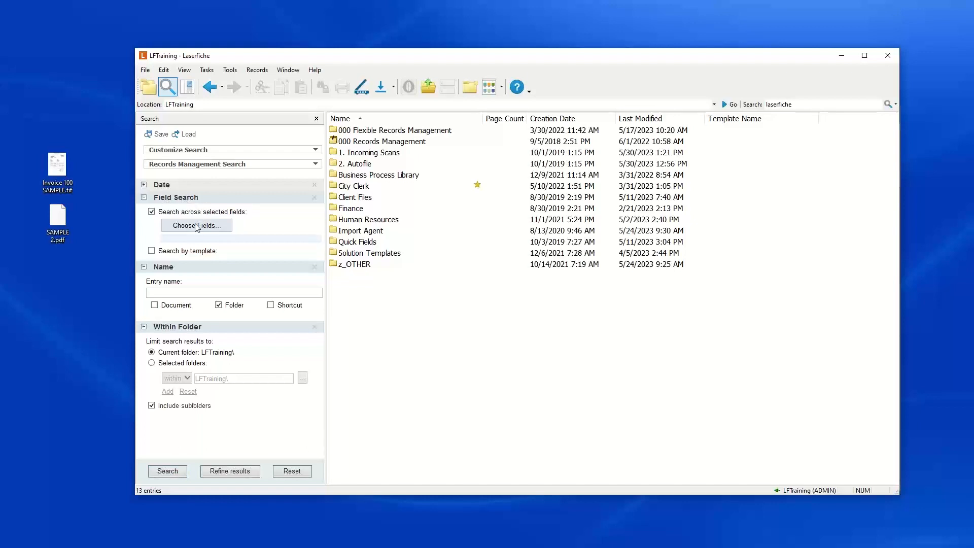
- Switch the field search from selected fields to searching by template and choose the General template
click(152, 212)
click(152, 229)
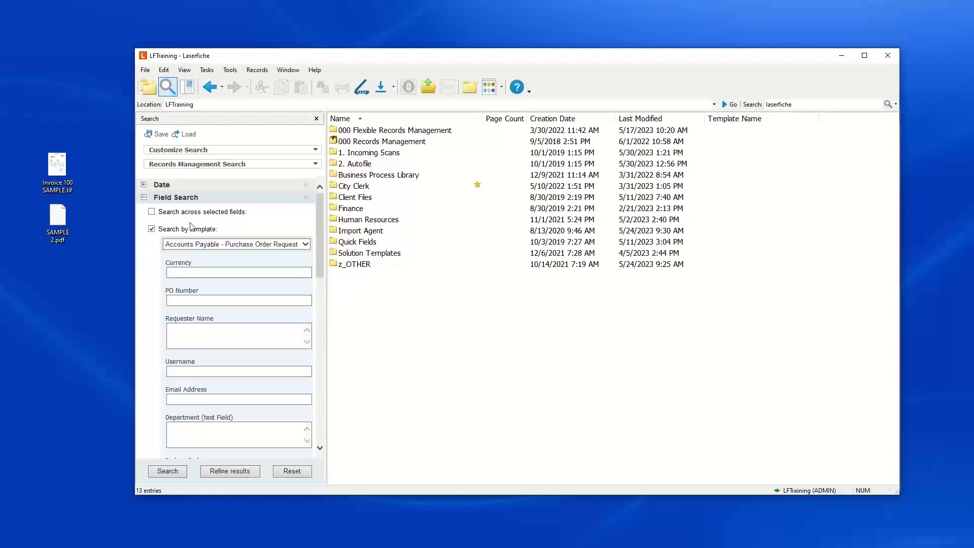
click(218, 244)
click(217, 244)
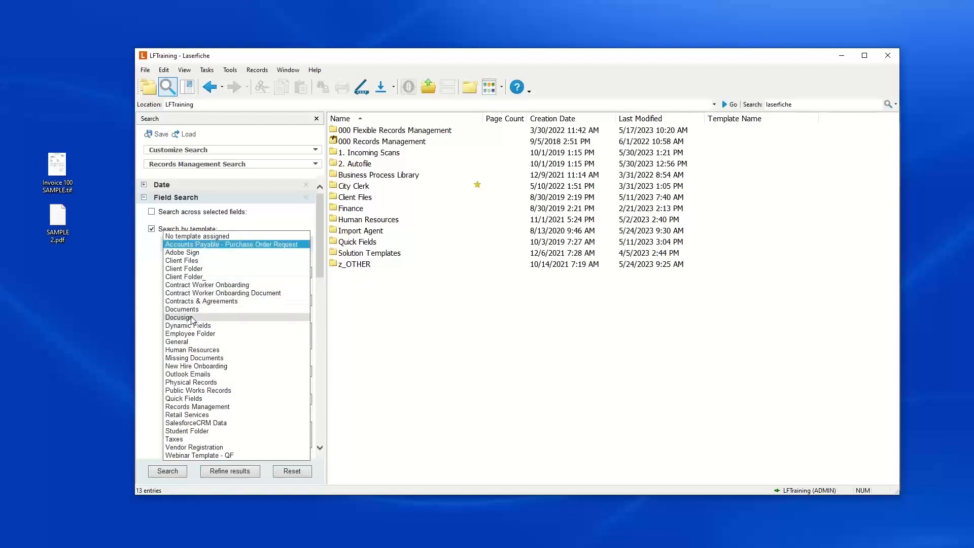
click(184, 339)
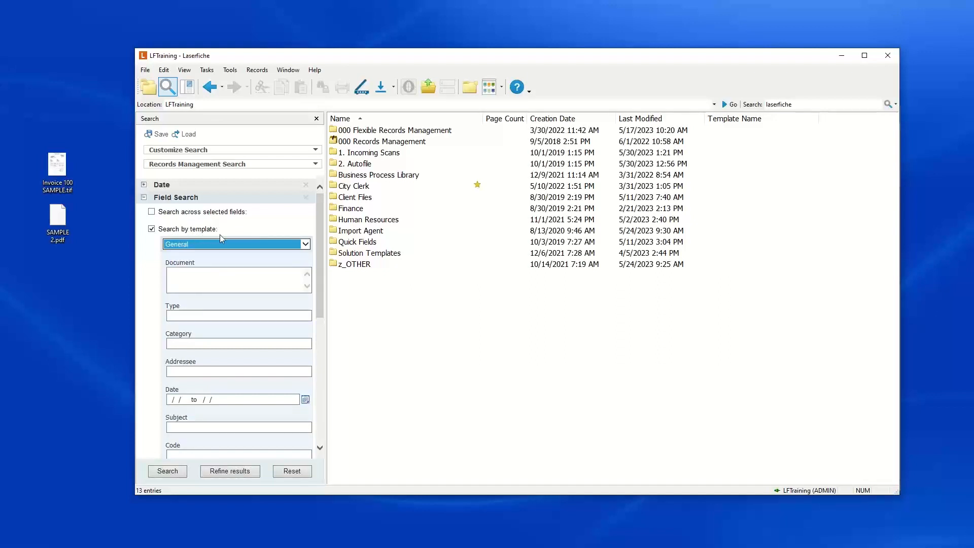
- Restrict the name search to documents instead of folders, with * as the entry name
drag(321, 228, 321, 352)
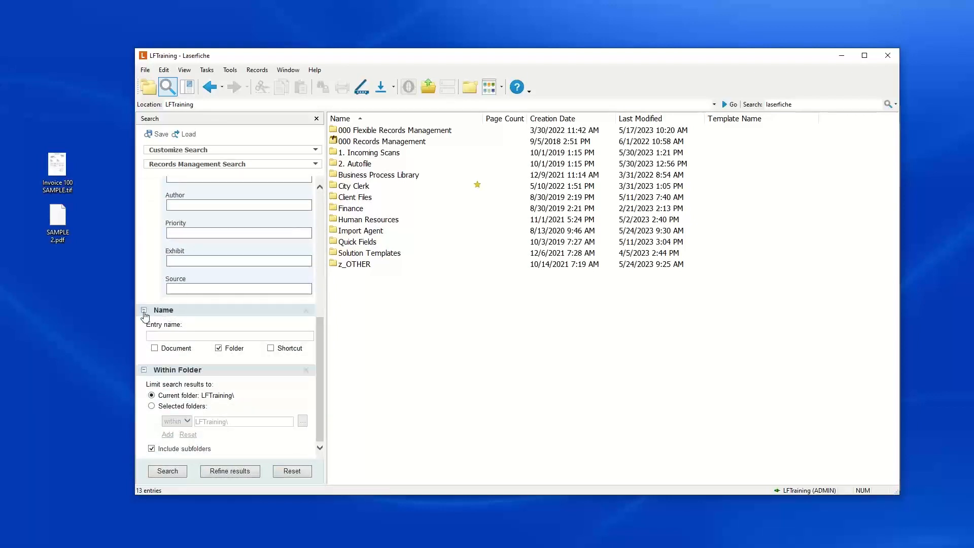
click(219, 348)
click(154, 349)
drag(319, 415, 333, 284)
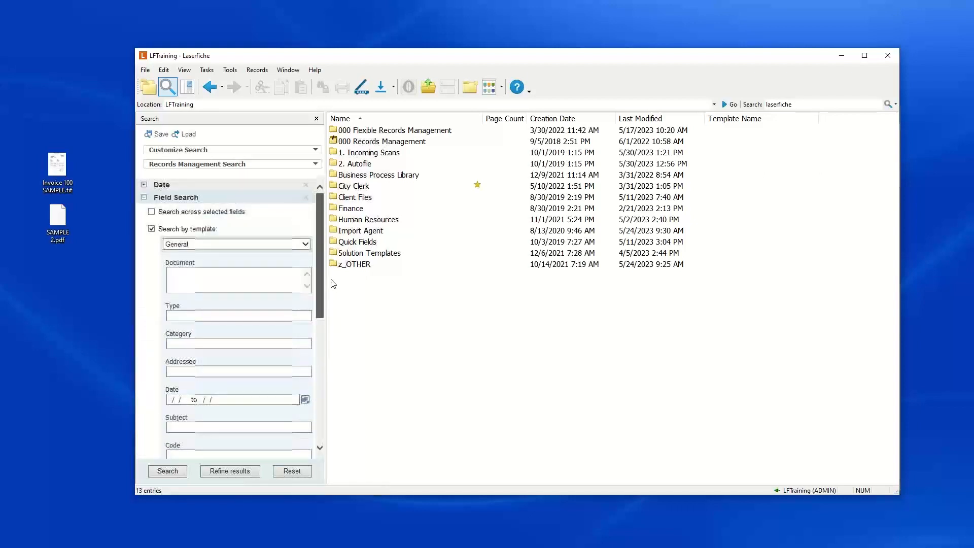
scroll(273, 364, down, 10)
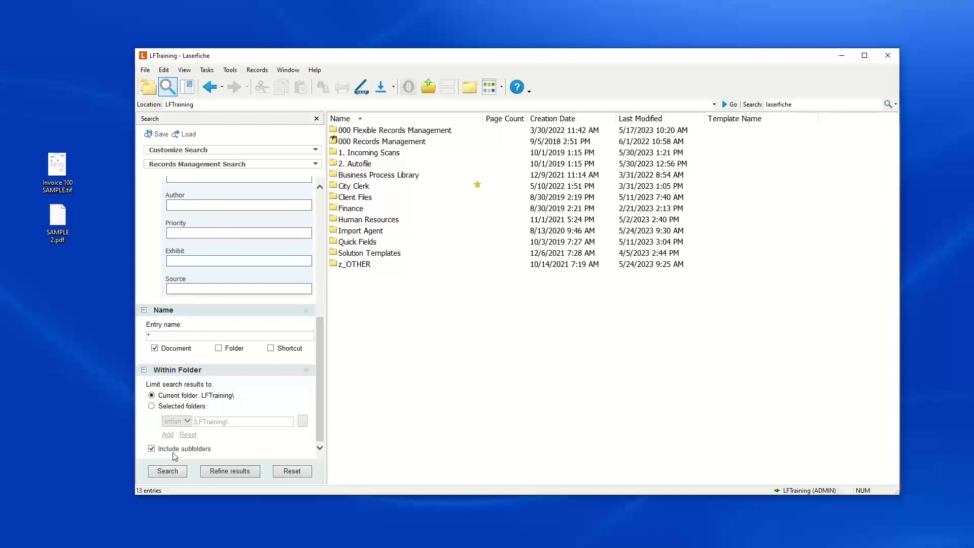
- Limit the search to selected folders without subfolders and set the first one to 2. Autofile
click(151, 450)
click(187, 406)
click(303, 422)
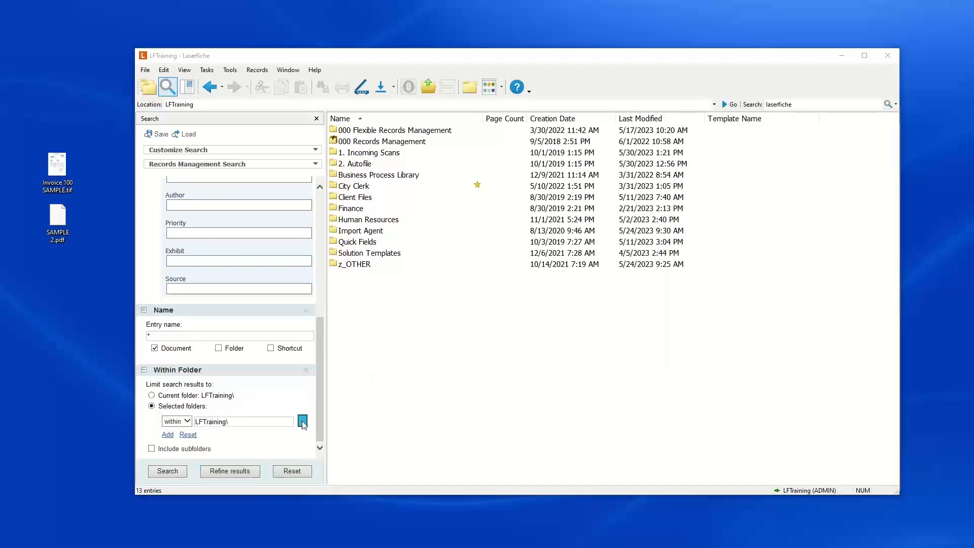
click(422, 229)
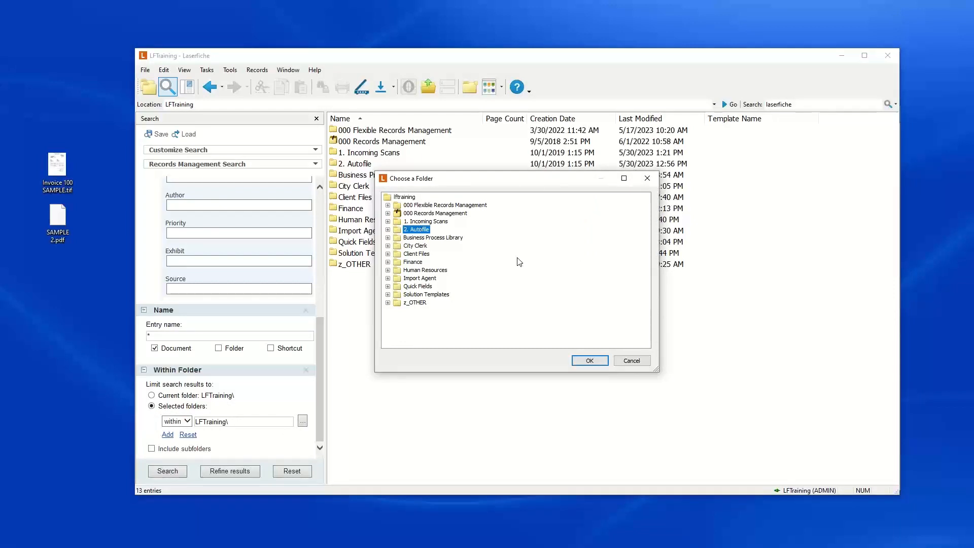
click(589, 360)
- Add 1. Incoming Scans as a second folder to search within and include subfolders again
click(168, 435)
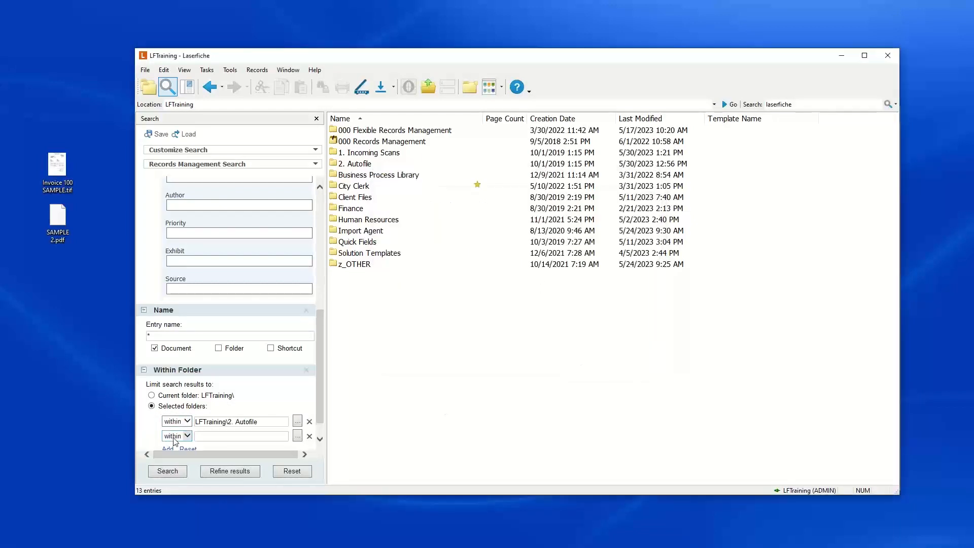
click(298, 437)
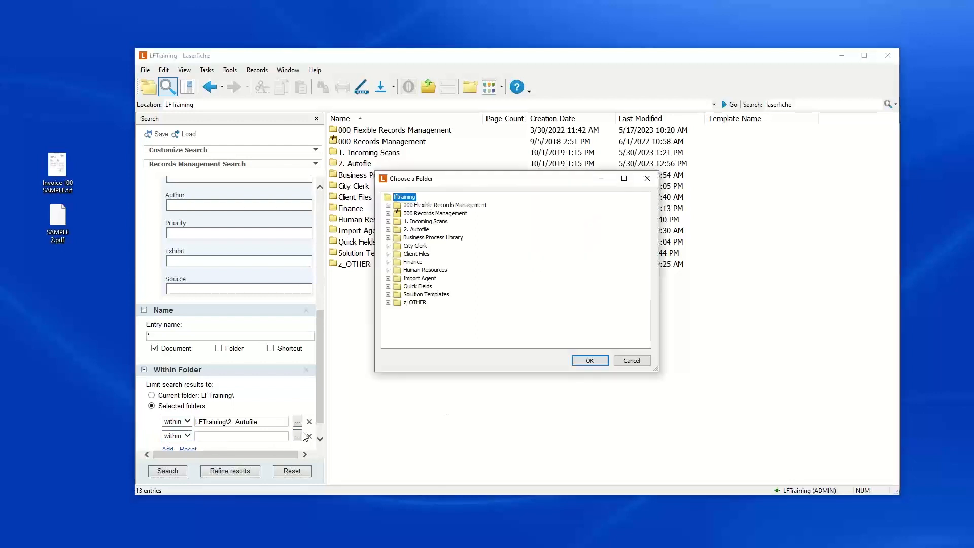
click(426, 222)
double_click(397, 223)
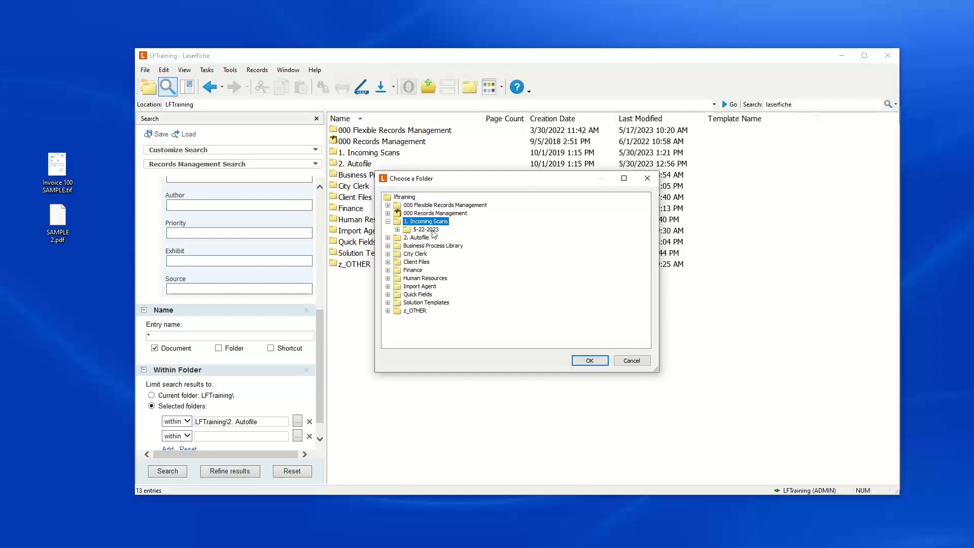
click(589, 361)
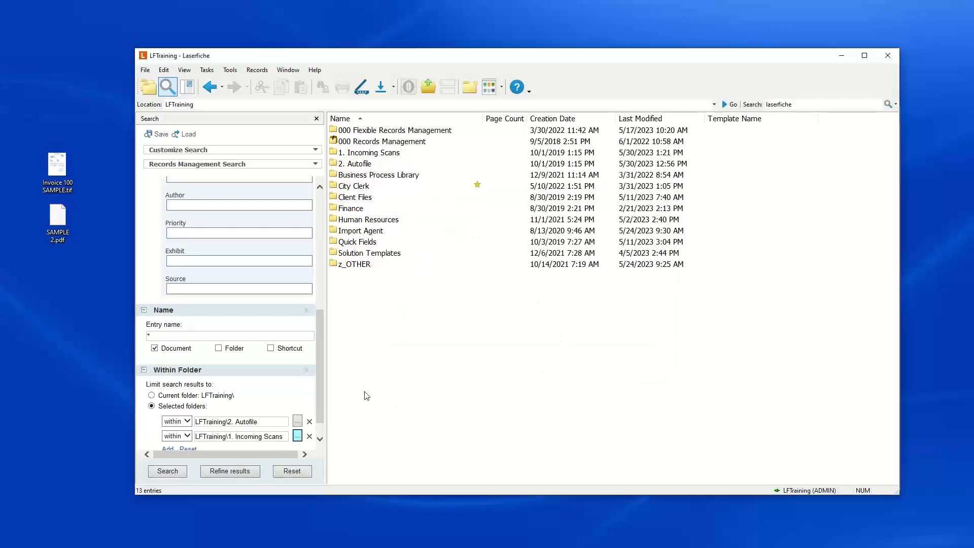
scroll(322, 367, down, 1)
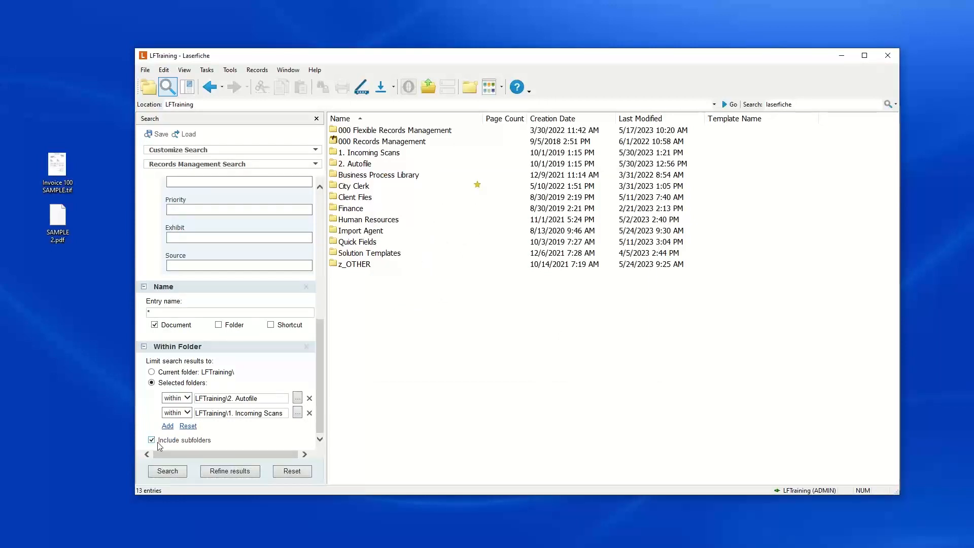
- Exclude the 5-22-2023 subfolder of 1. Incoming Scans with a "not in" condition and run the search
click(168, 425)
click(186, 428)
click(177, 441)
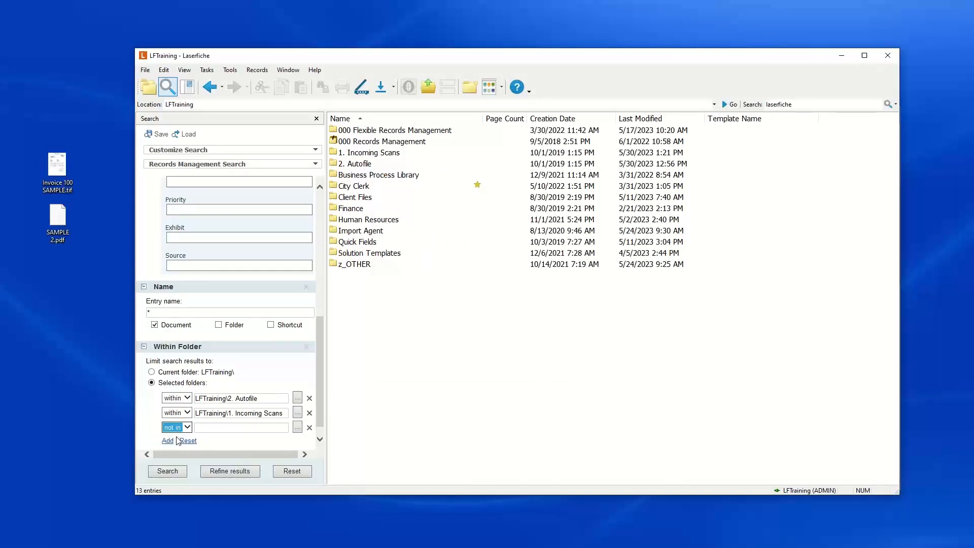
click(298, 427)
click(388, 222)
click(426, 230)
click(589, 361)
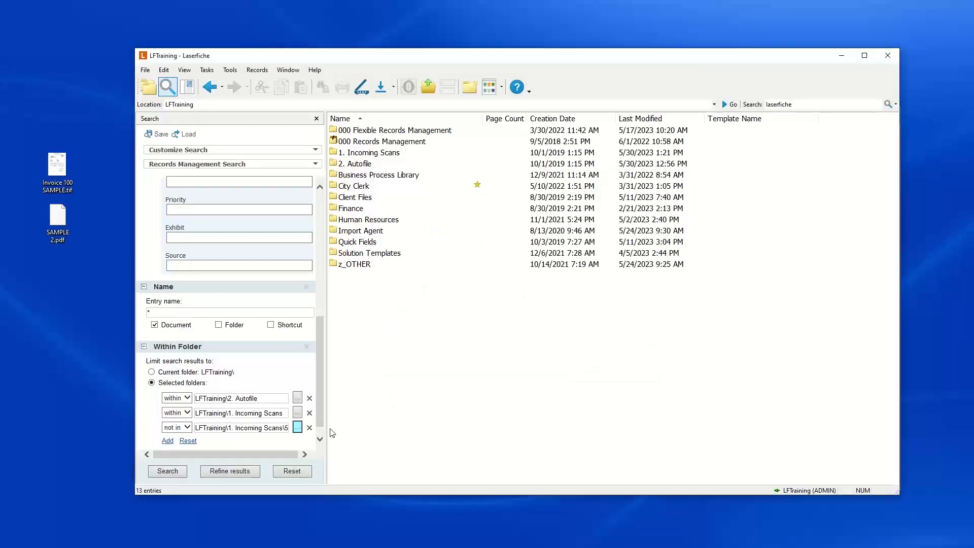
scroll(321, 384, down, 1)
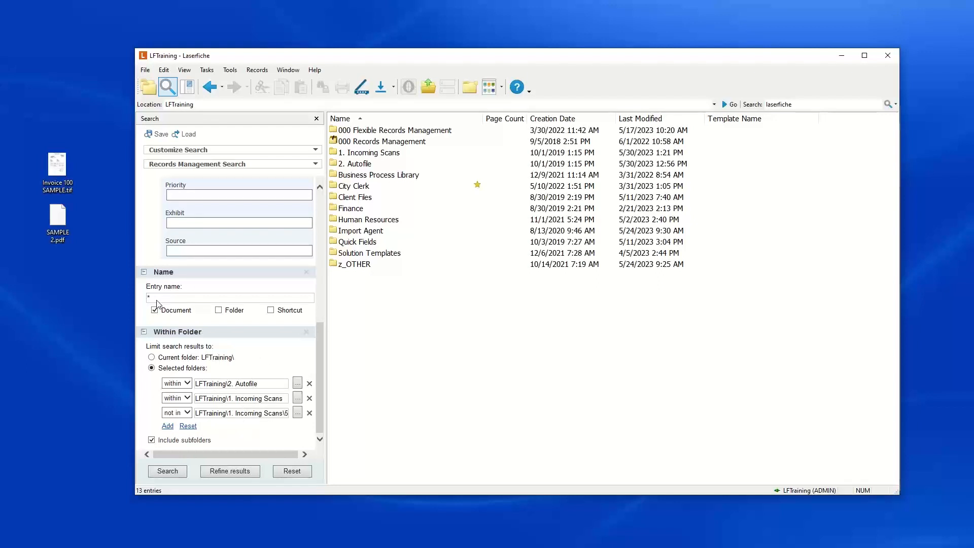
click(168, 471)
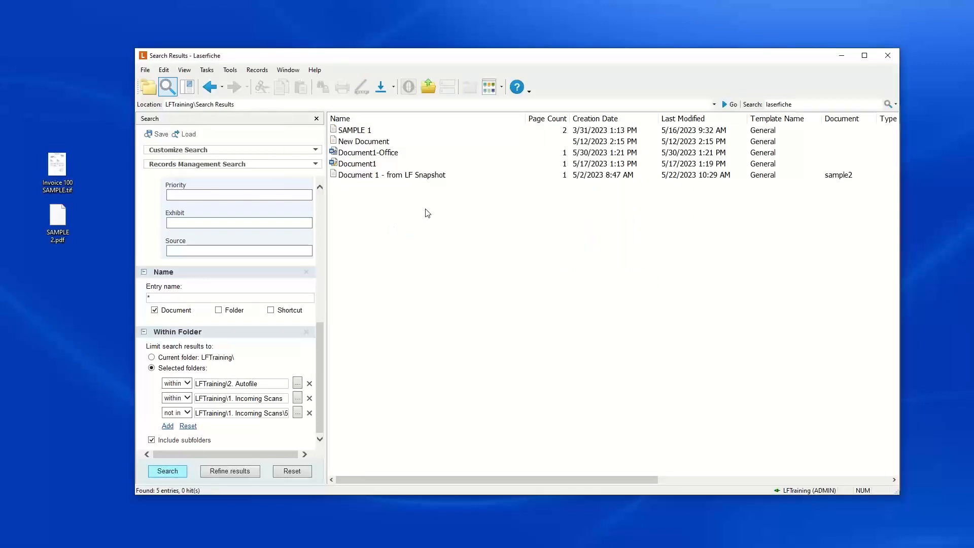
- Compare the contents of the 2. Autofile folder with the search results in the folder tree, then return to the search criteria
click(150, 90)
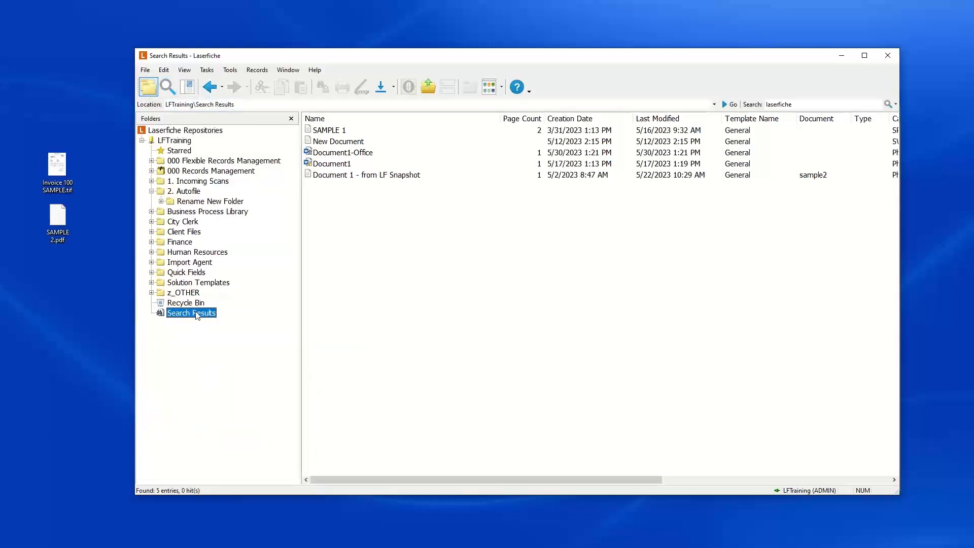
click(192, 191)
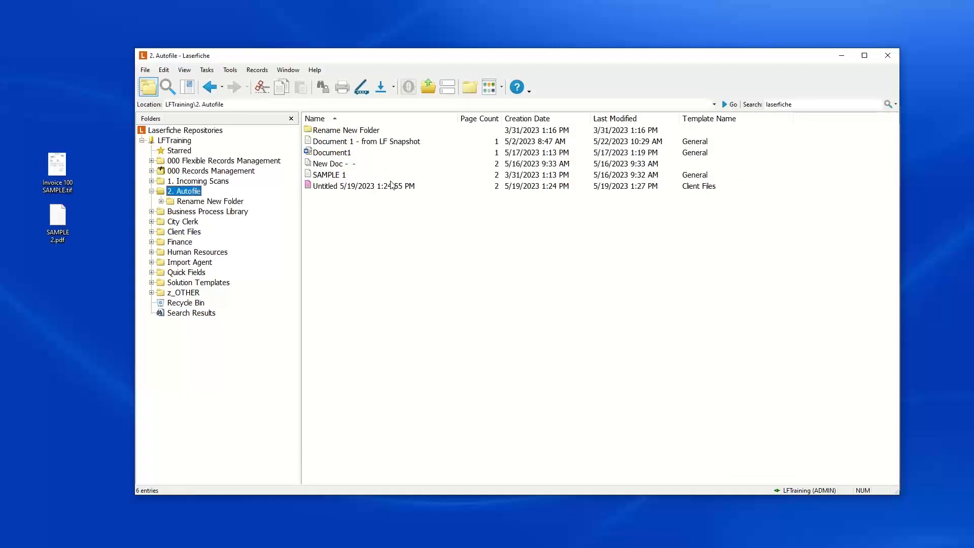
click(174, 314)
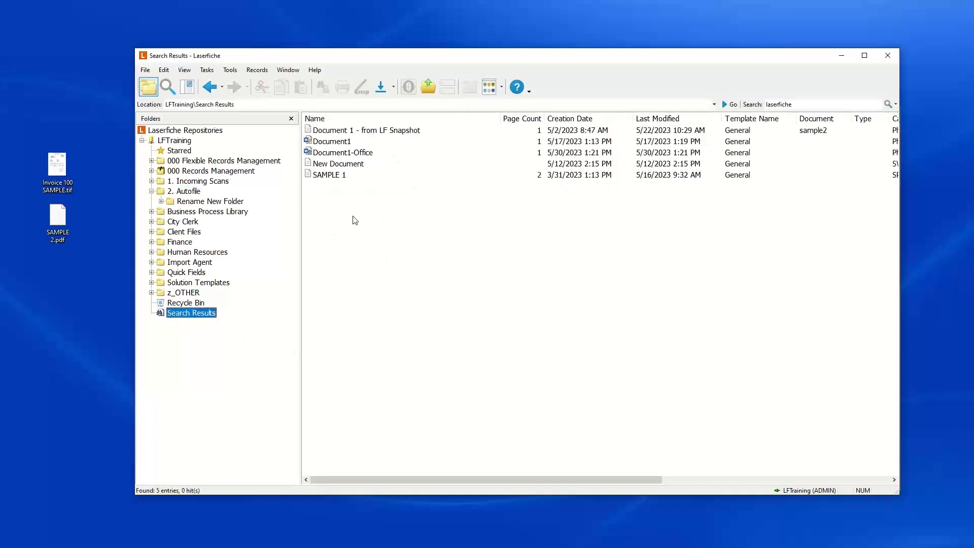
click(168, 87)
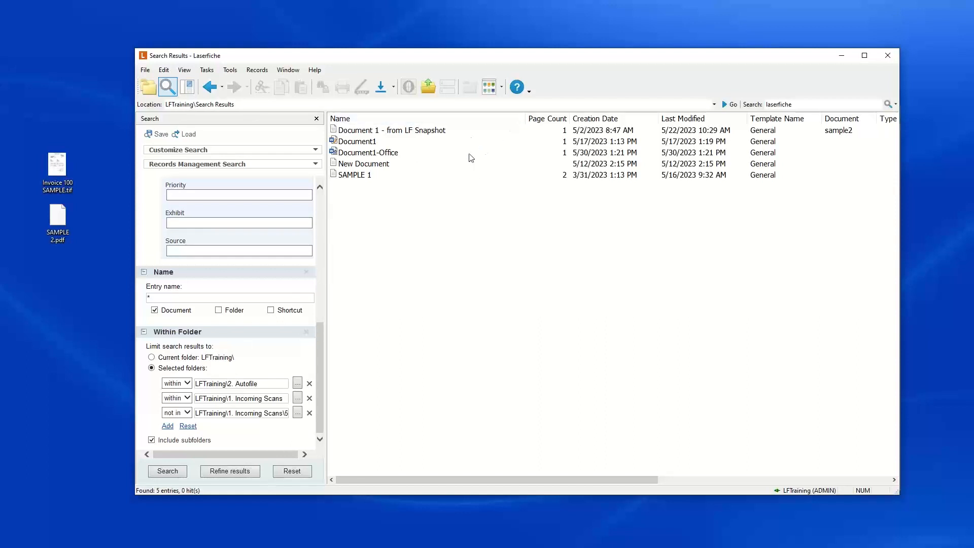
- Review which General template fields are available as result columns and examine those columns across the results list
right_click(465, 124)
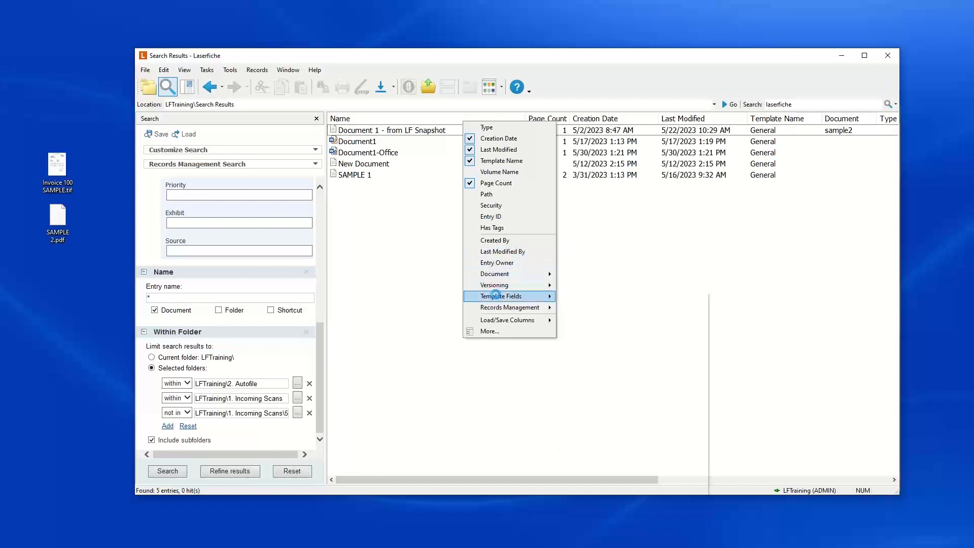
mouse_move(497, 298)
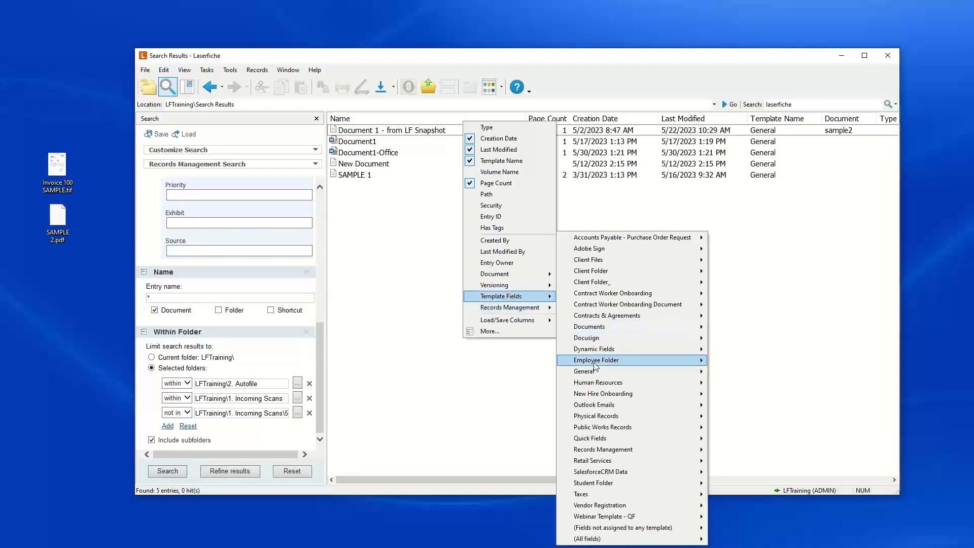
mouse_move(605, 373)
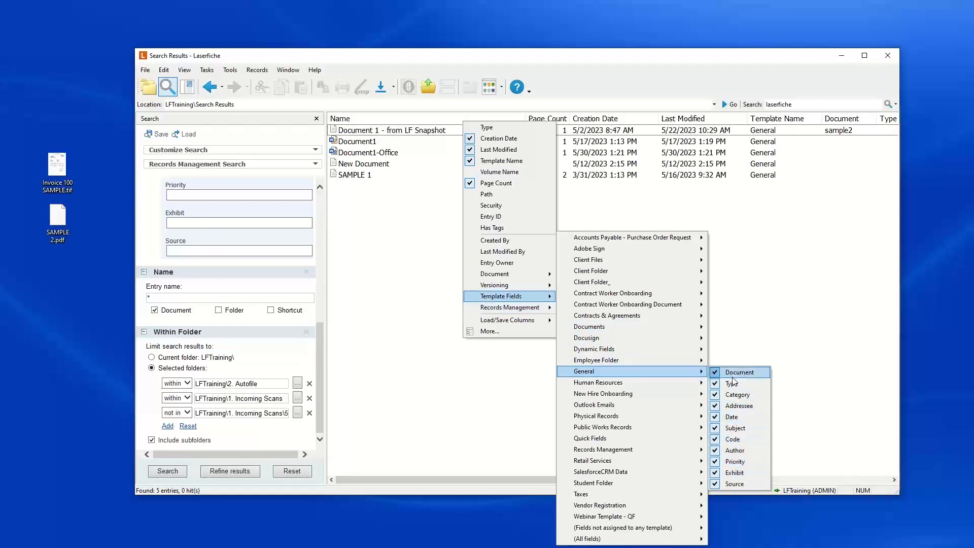
click(780, 202)
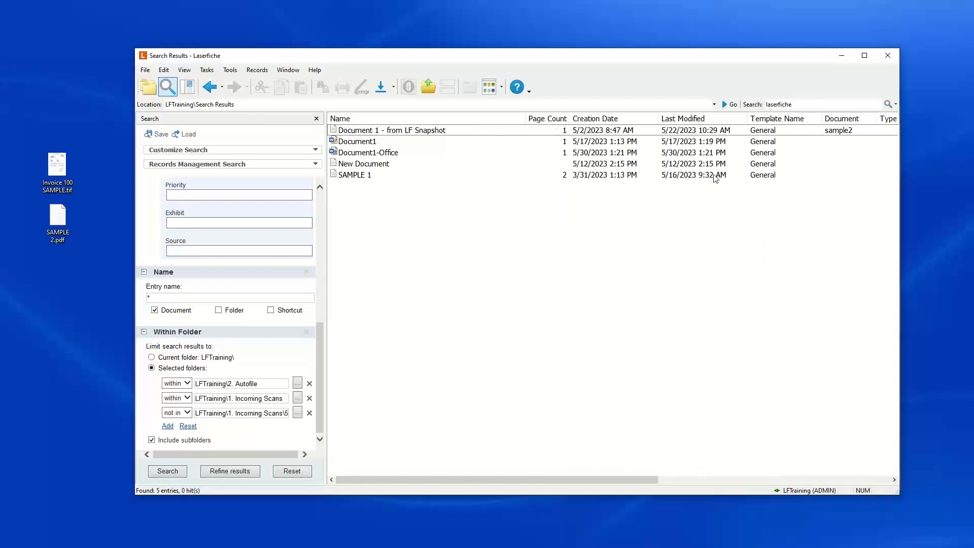
drag(578, 477, 672, 482)
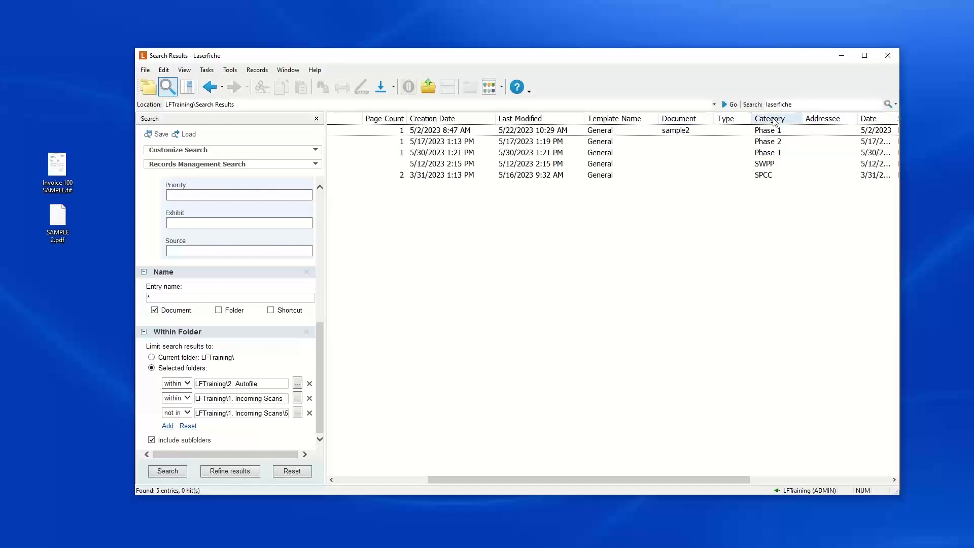
drag(598, 479, 515, 480)
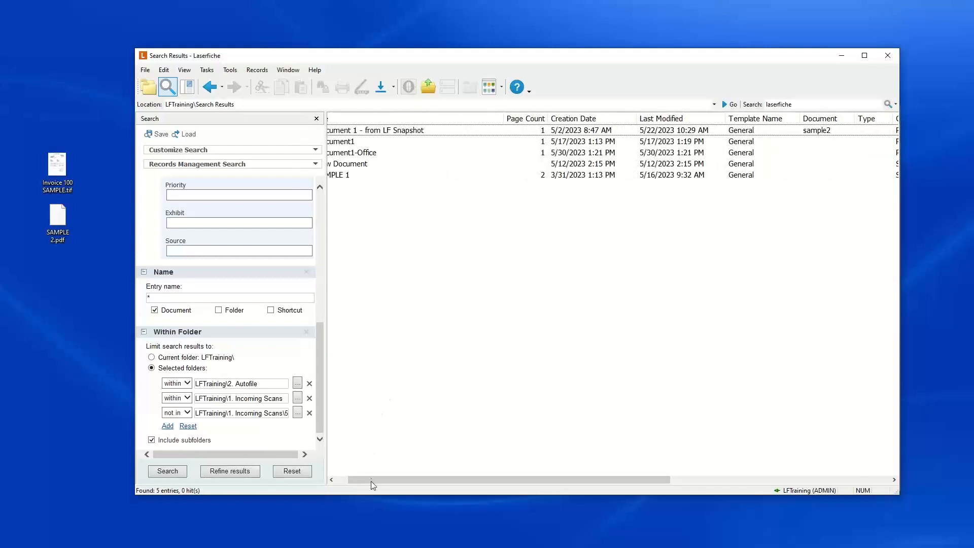
drag(372, 480, 360, 480)
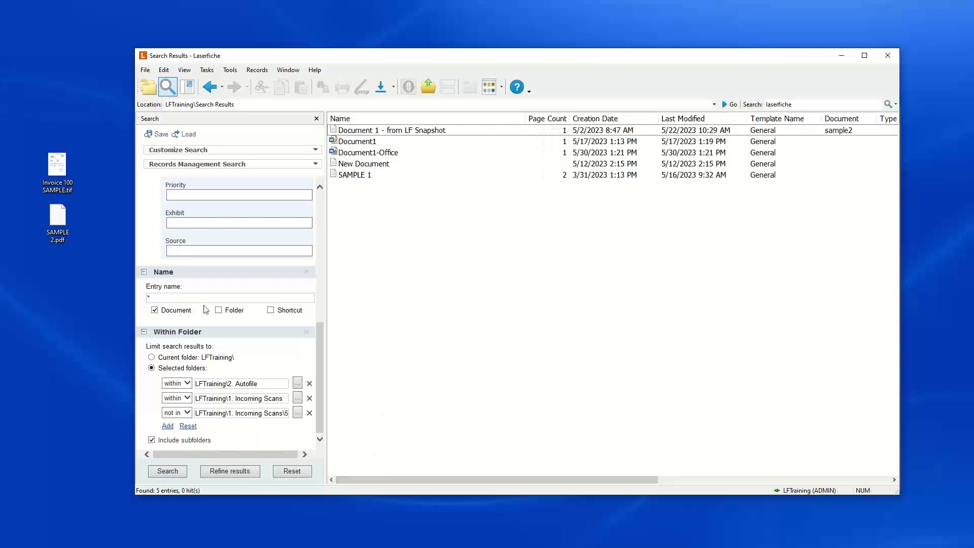
- Review the options for saving the search as new or replacing an existing one, without saving it
drag(321, 345, 321, 216)
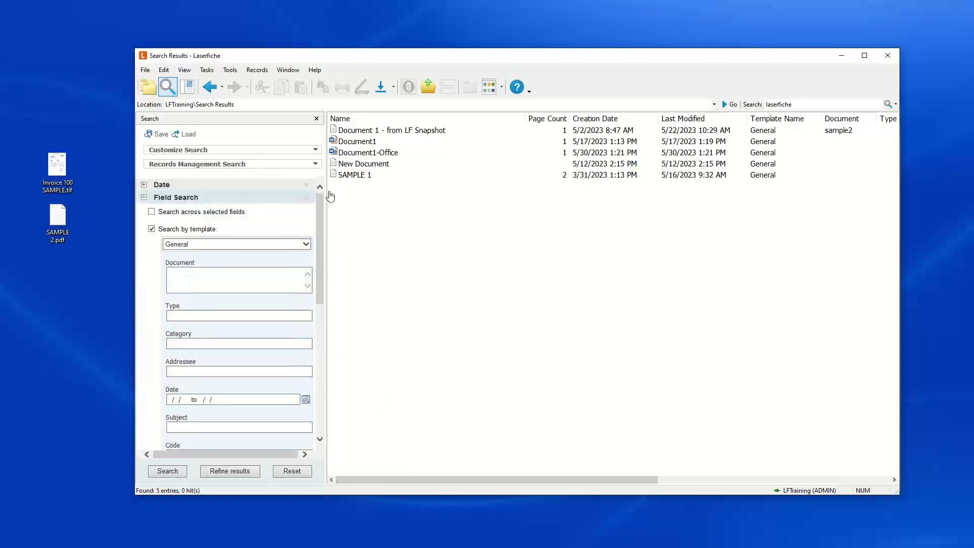
click(161, 136)
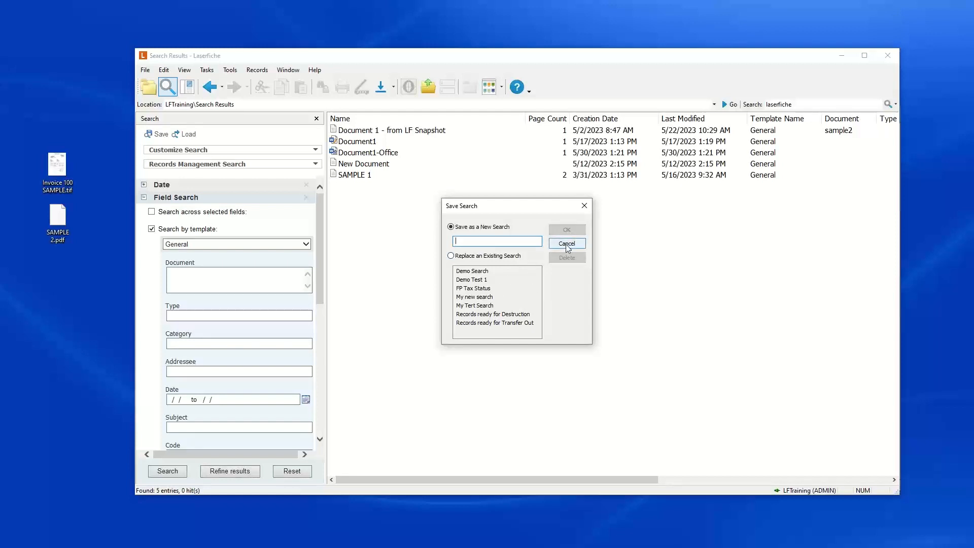
click(451, 256)
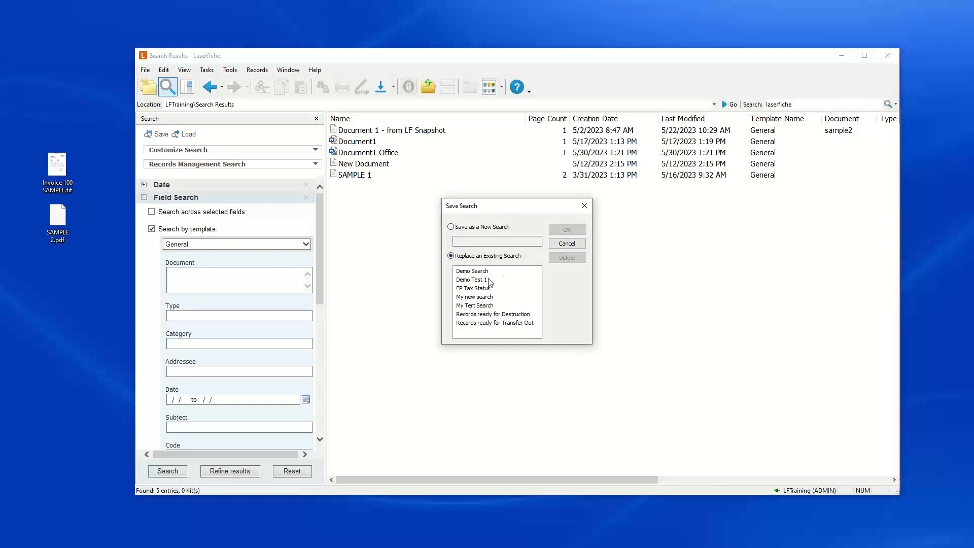
click(567, 243)
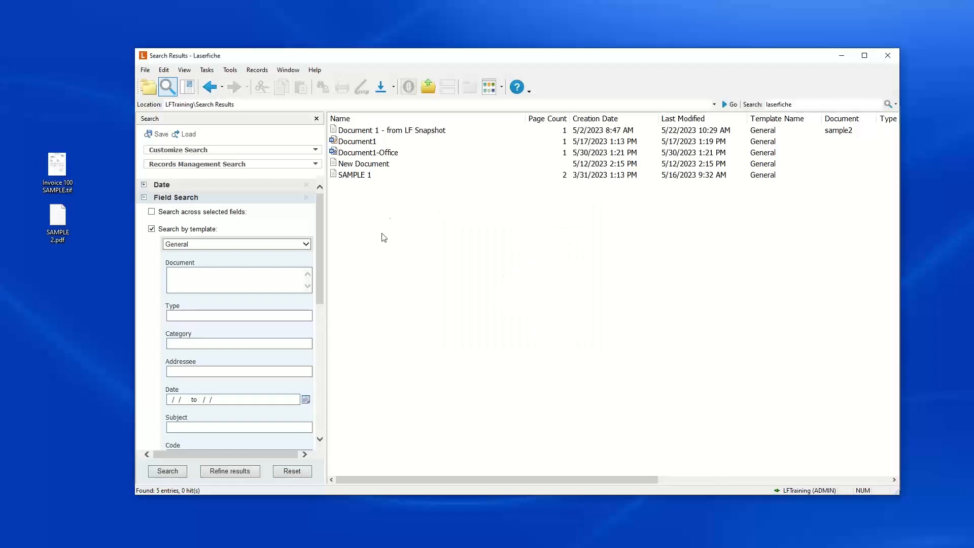
- Review the list of saved searches without loading one, and examine the current template, name and folder search criteria
click(189, 134)
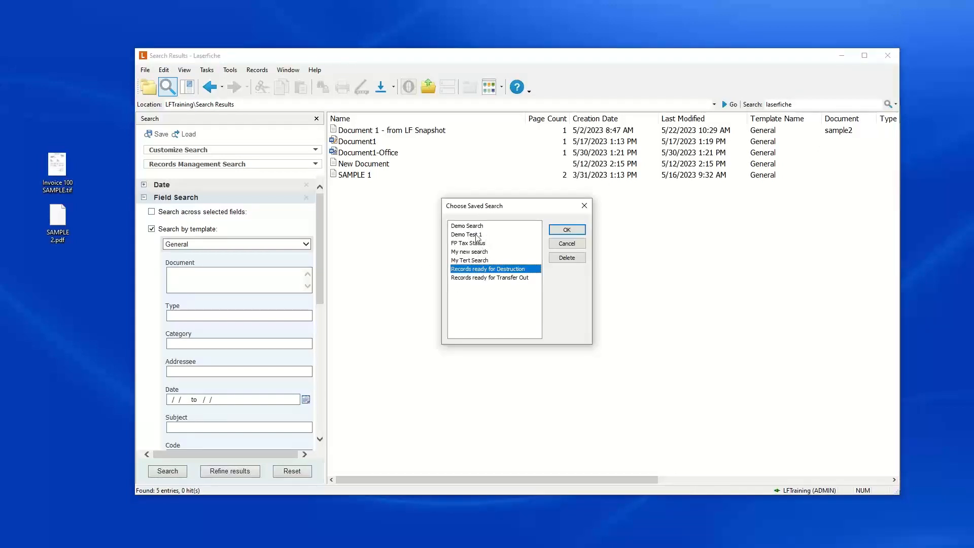
click(477, 234)
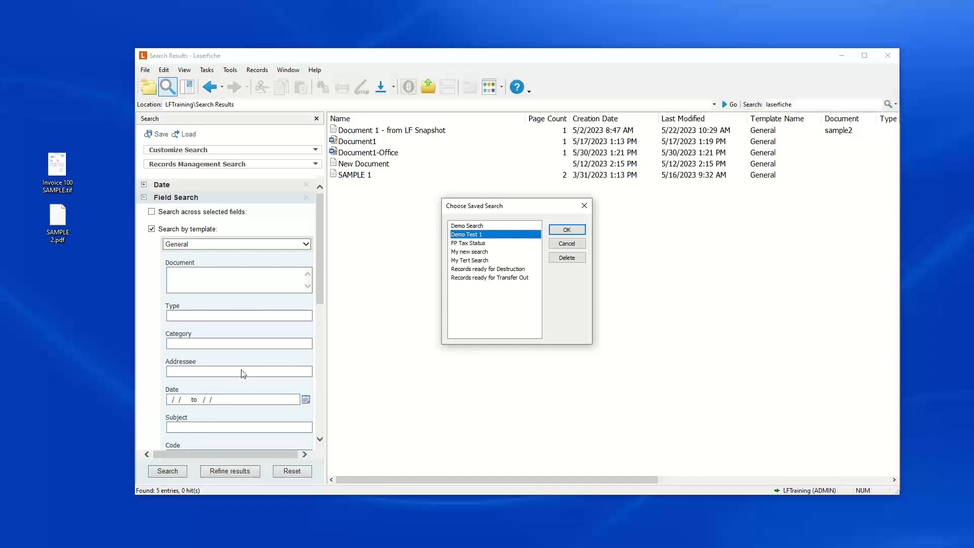
click(568, 244)
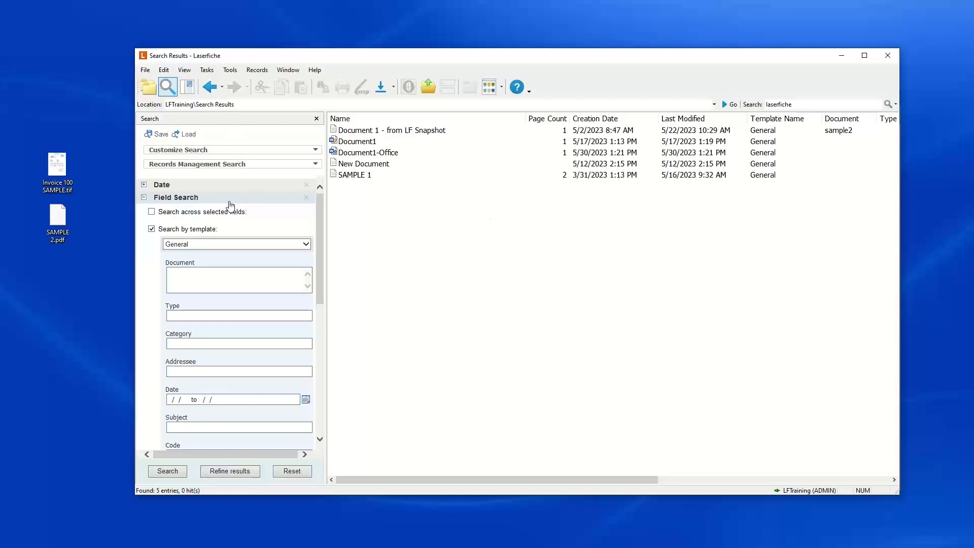
drag(316, 226, 321, 379)
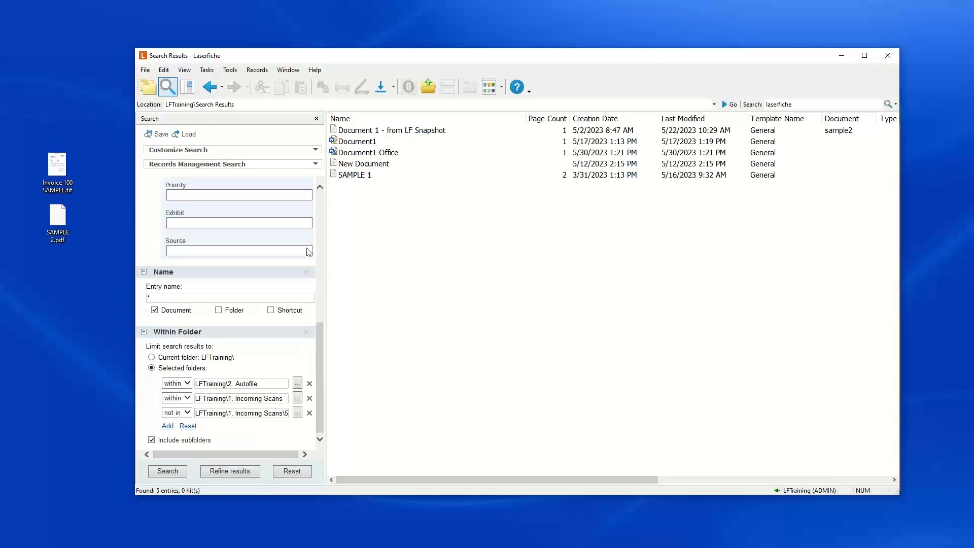
- Check the actions available for Search Results in the folder tree, and return to the LFTraining root
click(148, 87)
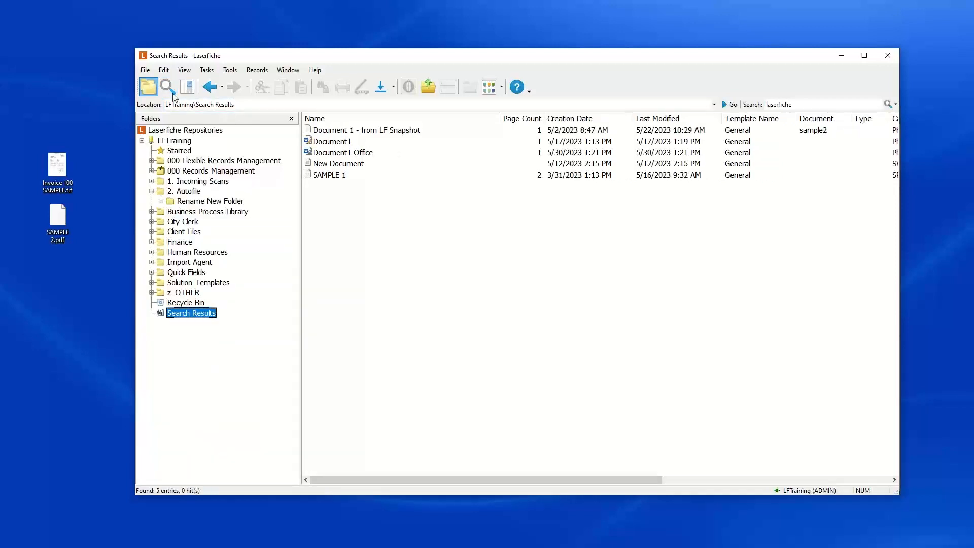
right_click(190, 314)
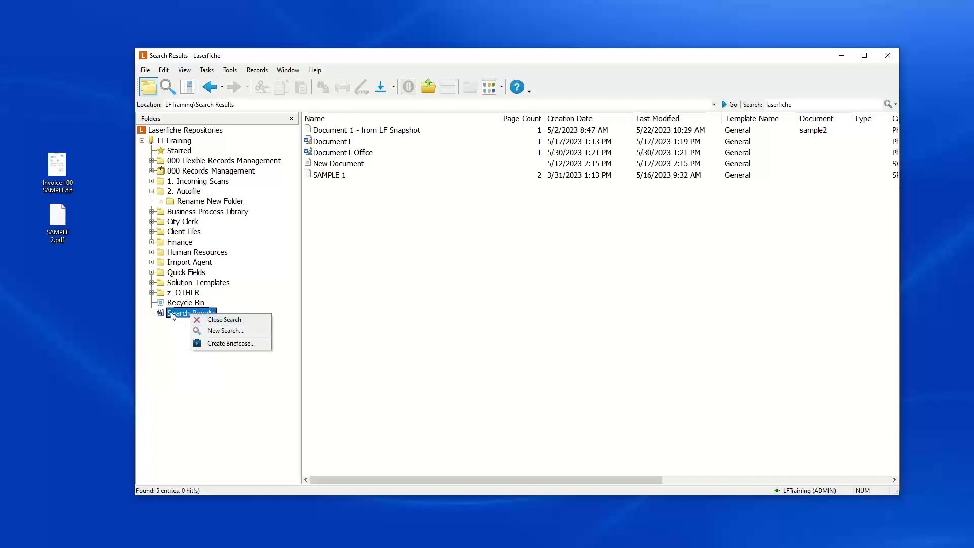
click(179, 142)
click(179, 142)
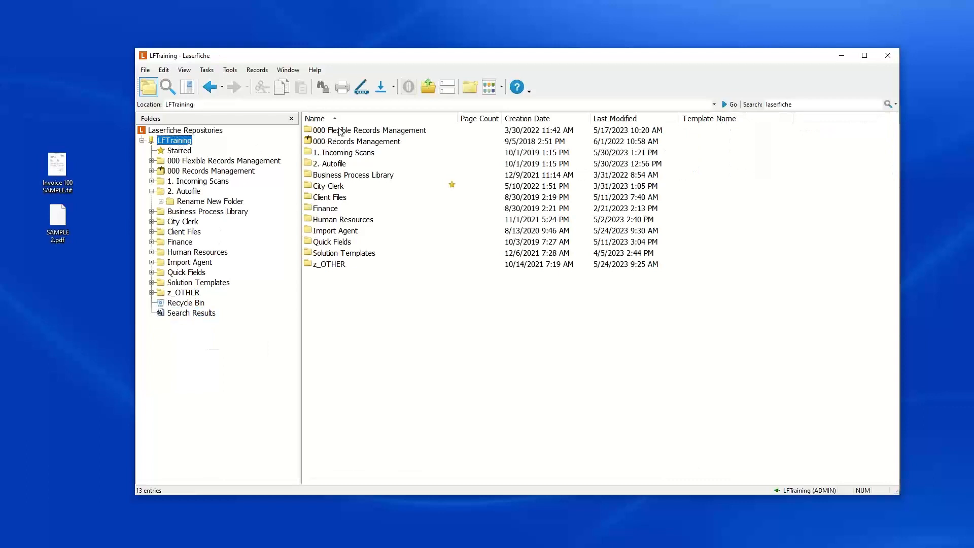
- Remove the star from the City Clerk folder in the Starred list
click(173, 151)
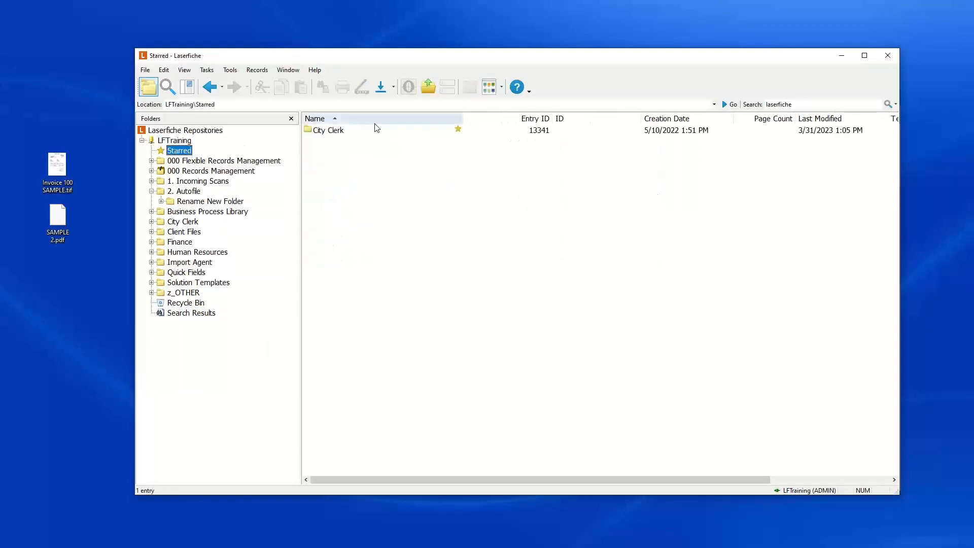
right_click(336, 131)
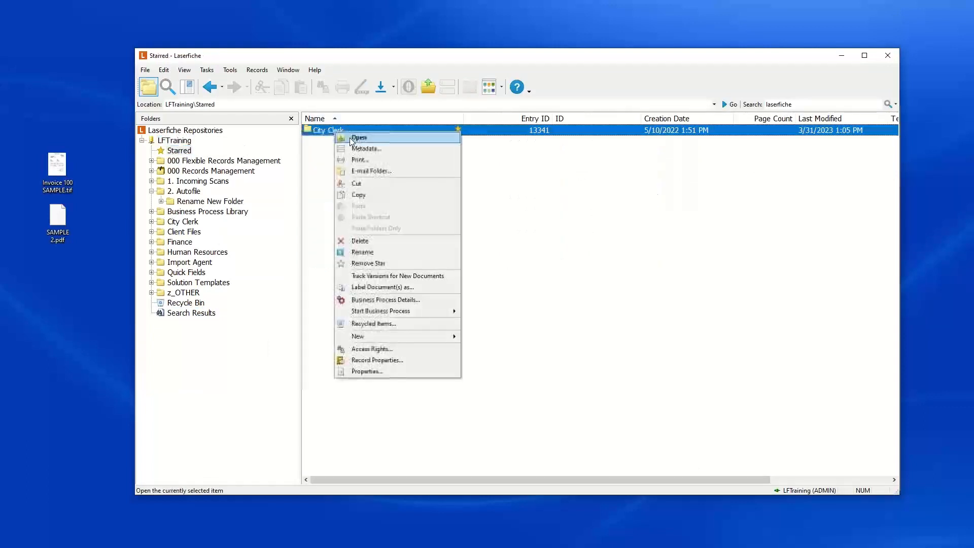
click(363, 252)
key(Return)
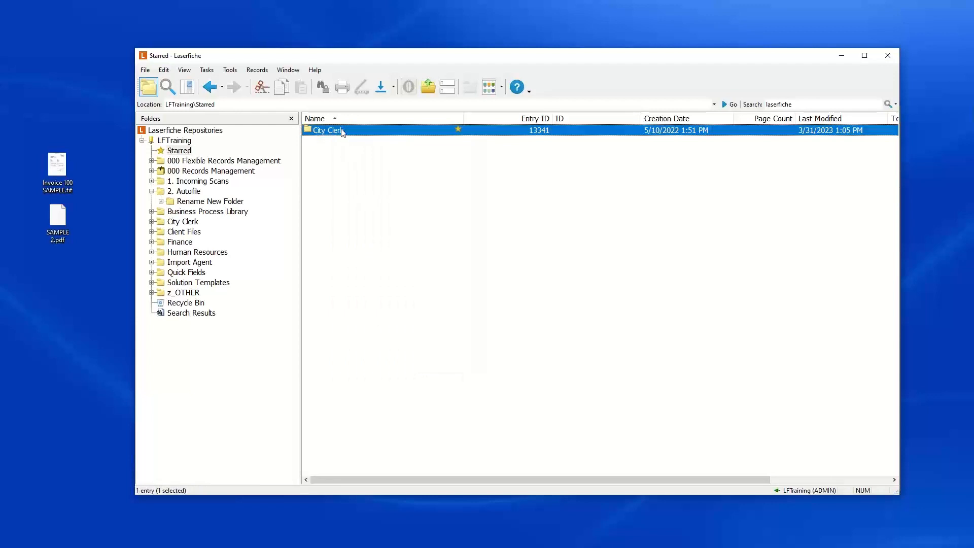
right_click(343, 133)
click(369, 260)
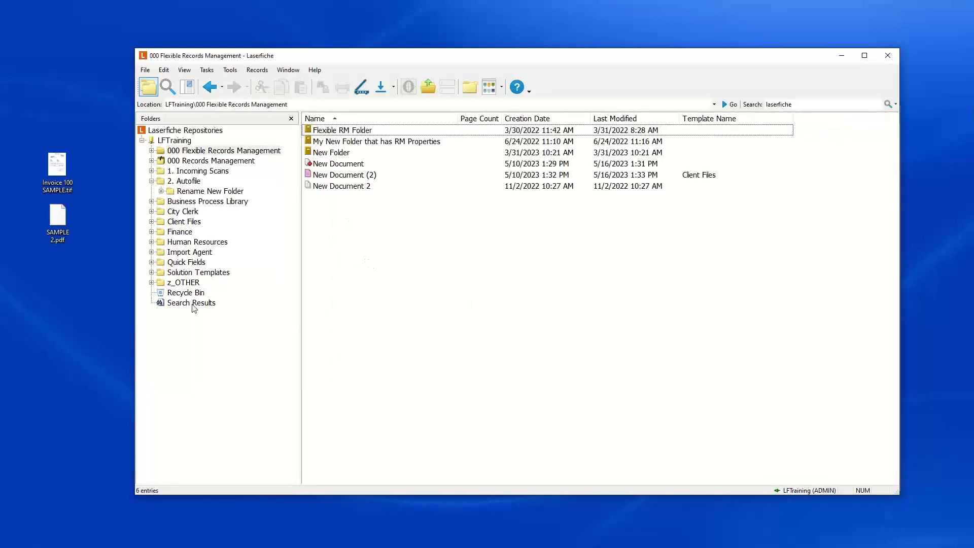
- Close the search results listed in the folder tree
right_click(192, 305)
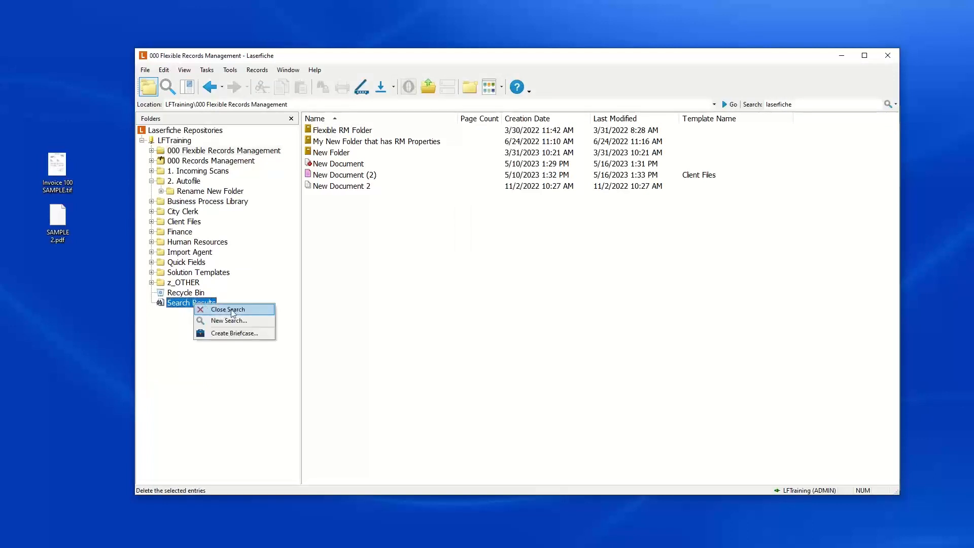
click(233, 311)
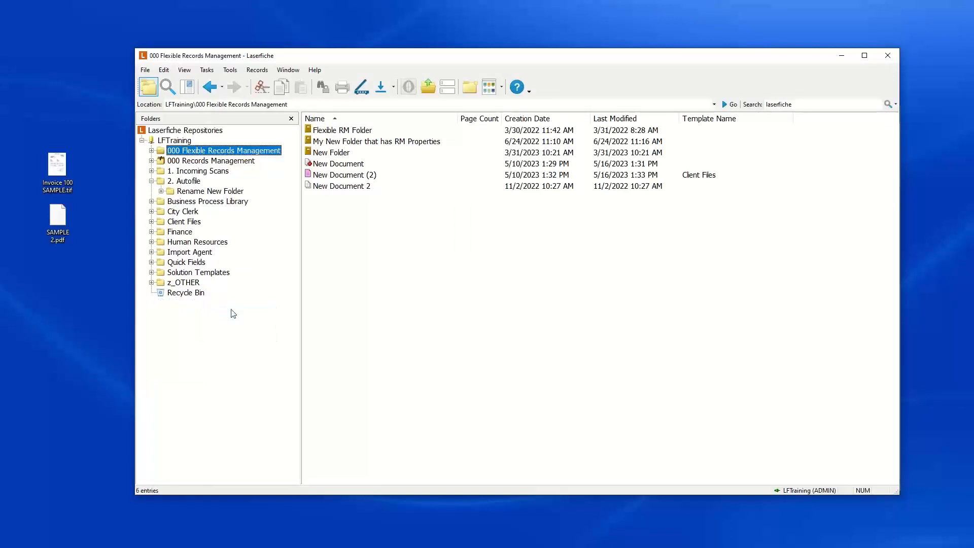
- Delete New Document 2 from the 000 Flexible Records Management folder and confirm the deletion
right_click(343, 186)
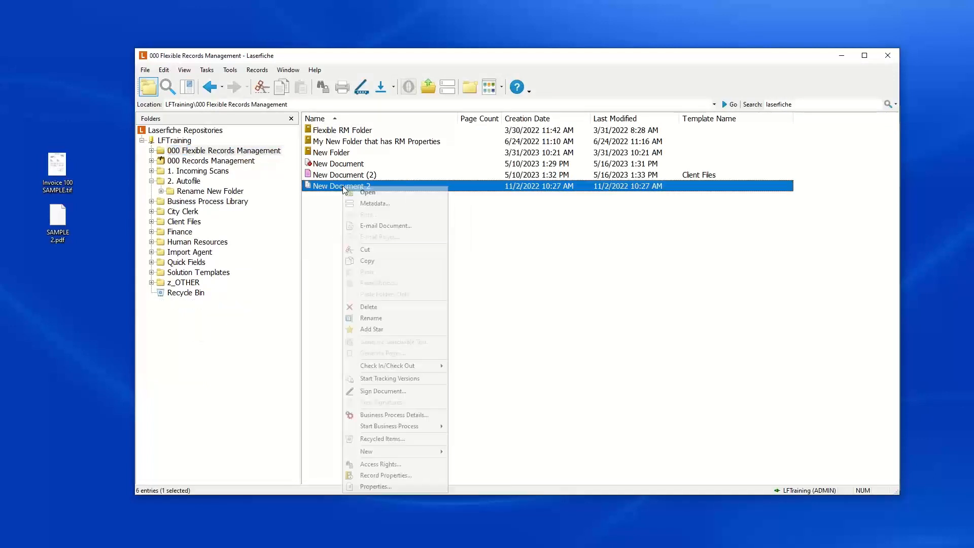
click(368, 306)
click(562, 297)
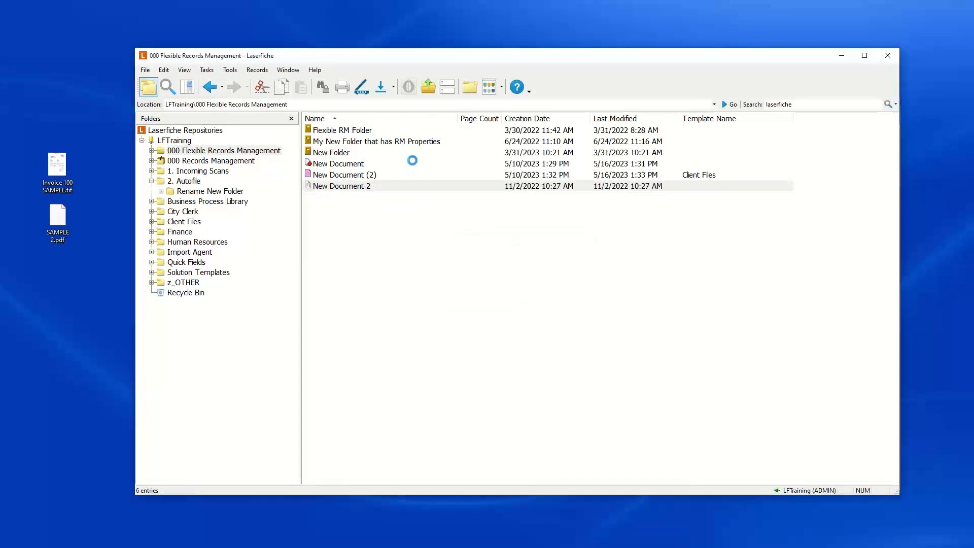
- Restore New Document 2 from the Recycle Bin to its original location
click(184, 293)
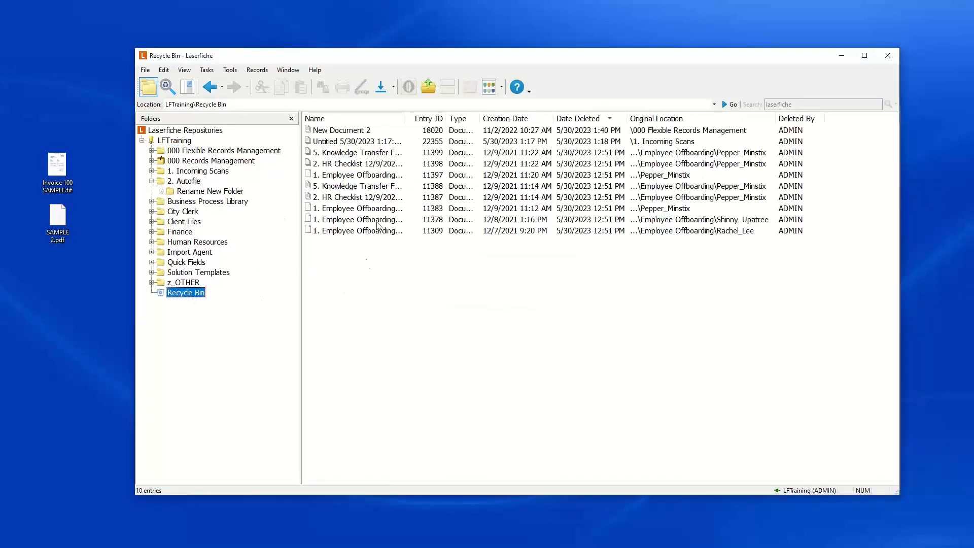
right_click(340, 132)
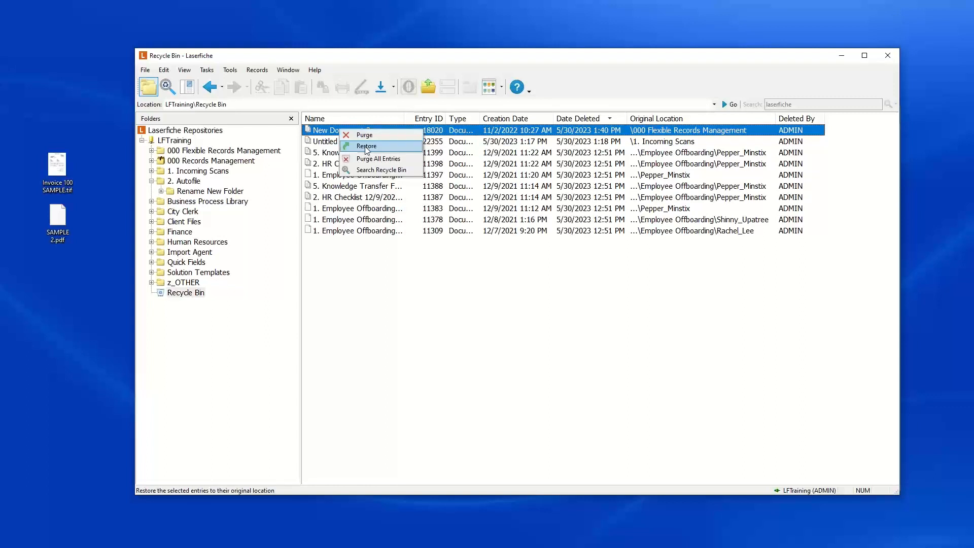
click(370, 149)
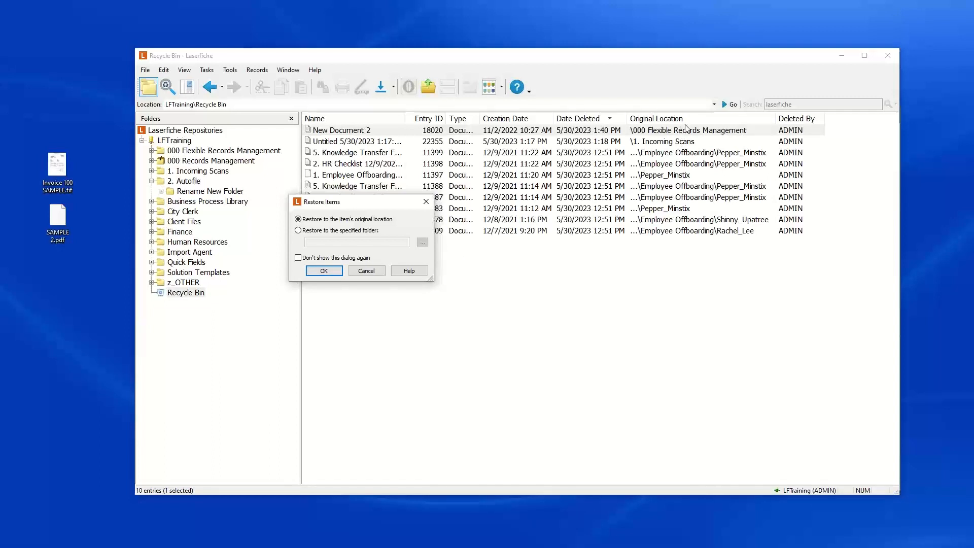
click(325, 269)
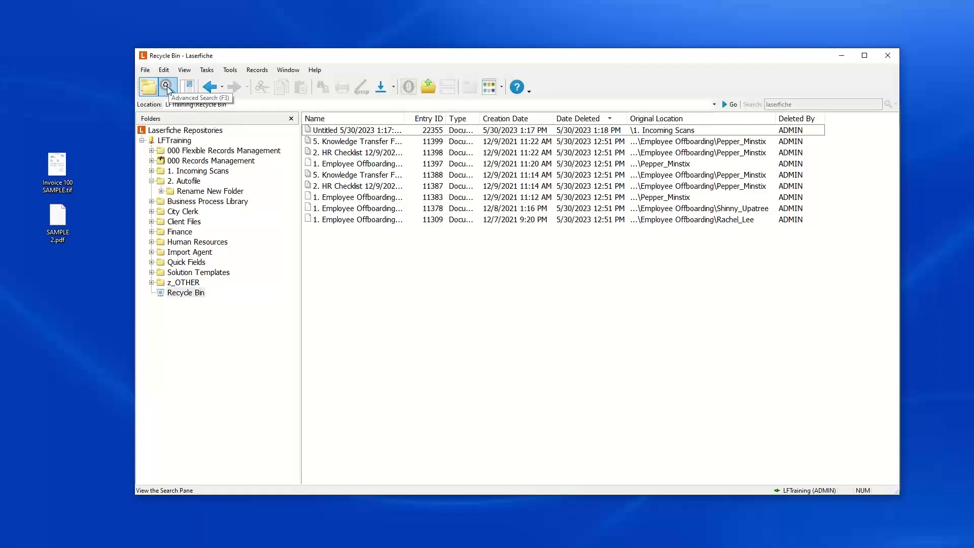
- Review the Recycle Bin search options, include entry names in the search scope, and return to the LFTraining root folder
click(166, 86)
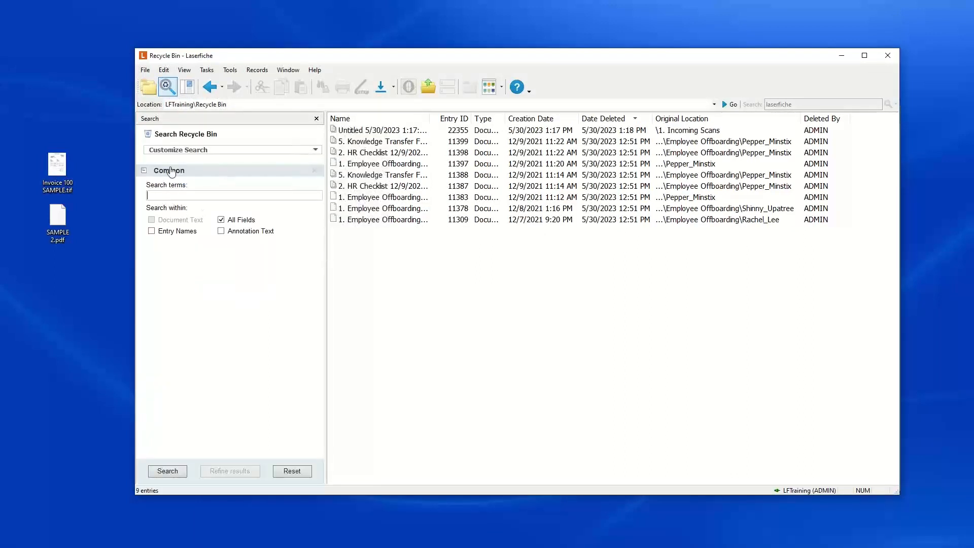
click(152, 232)
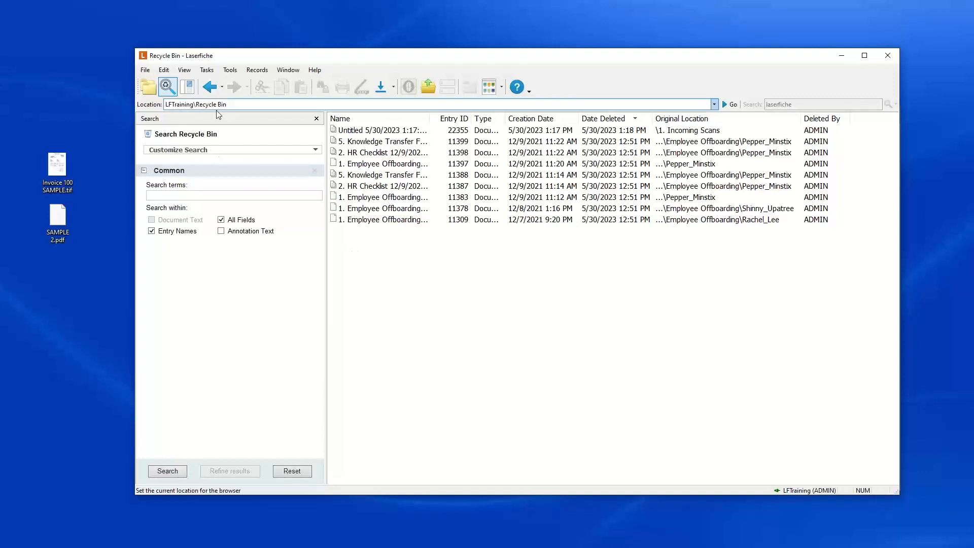
click(147, 89)
click(181, 142)
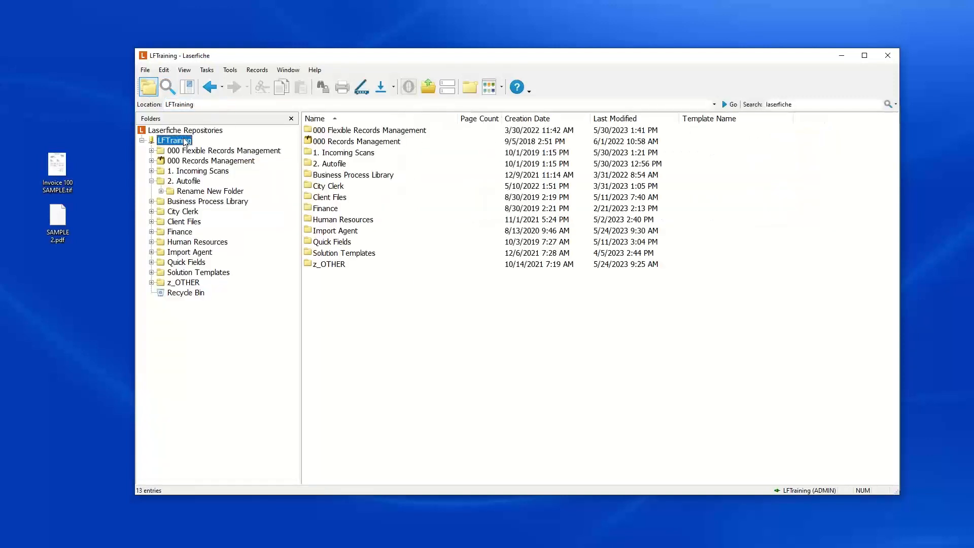